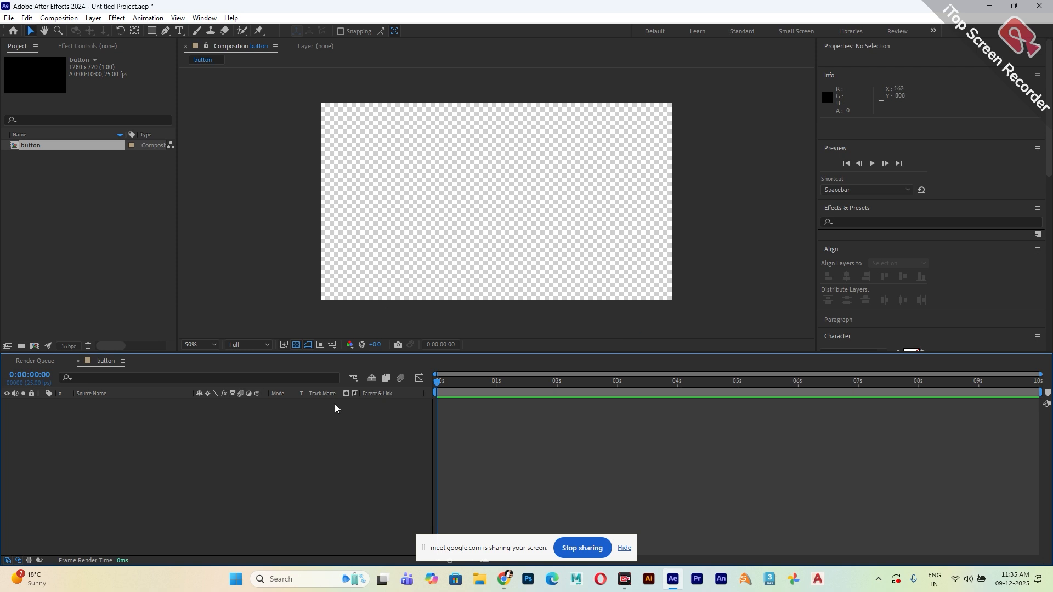
# Turn off the transparency grid and draw a blue rectangle about 588 by 98 px near the middle of the composition.
pyautogui.click(296, 344)
pyautogui.click(152, 31)
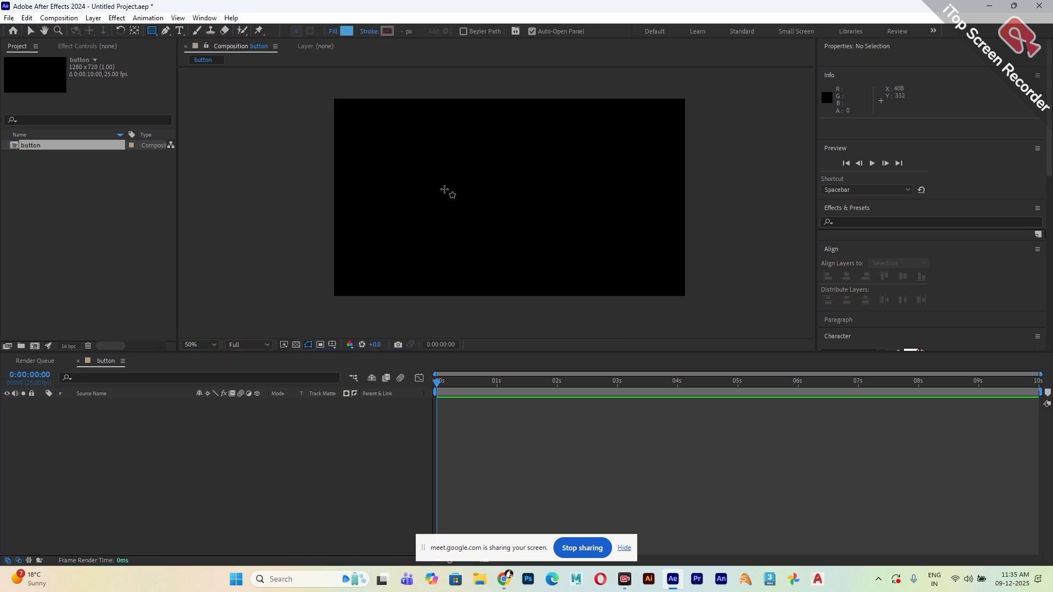
pyautogui.moveTo(430, 183); pyautogui.dragTo(590, 210)
pyautogui.press('v')
pyautogui.click(138, 487)
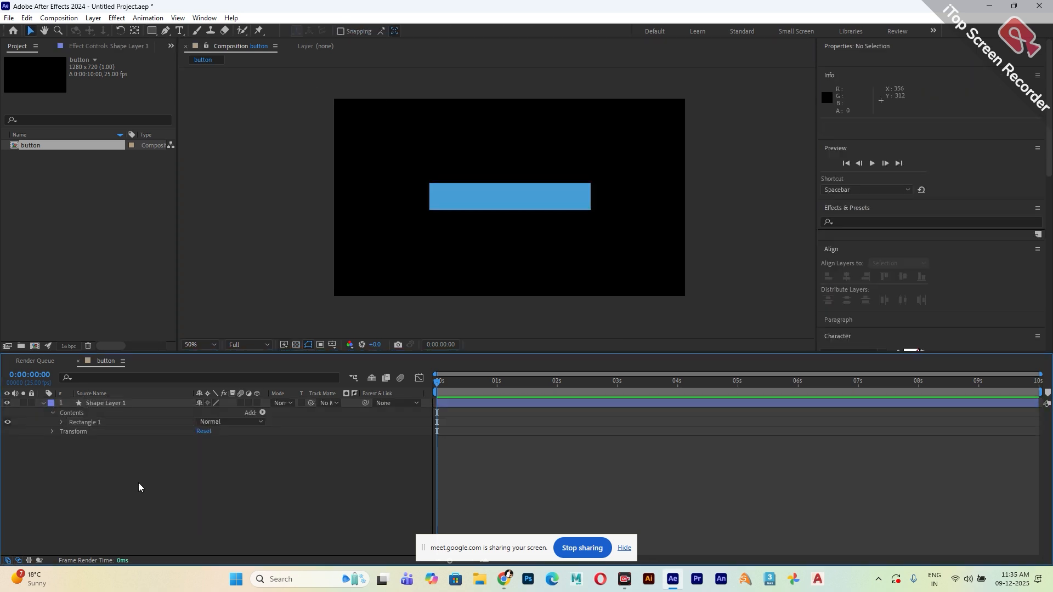
# Centre the rectangle layer's anchor point, then align the layer to the composition's horizontal and vertical centre.
pyautogui.click(35, 404)
pyautogui.scroll(1, 645, 252)
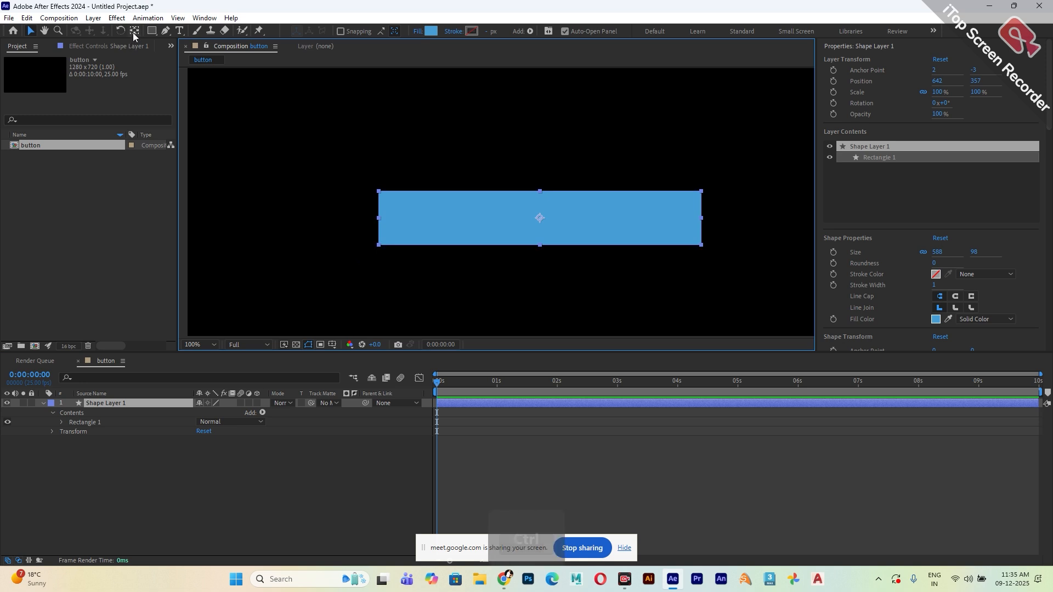
pyautogui.keyDown('ctrl'); pyautogui.doubleClick(134, 32); pyautogui.keyUp('ctrl')
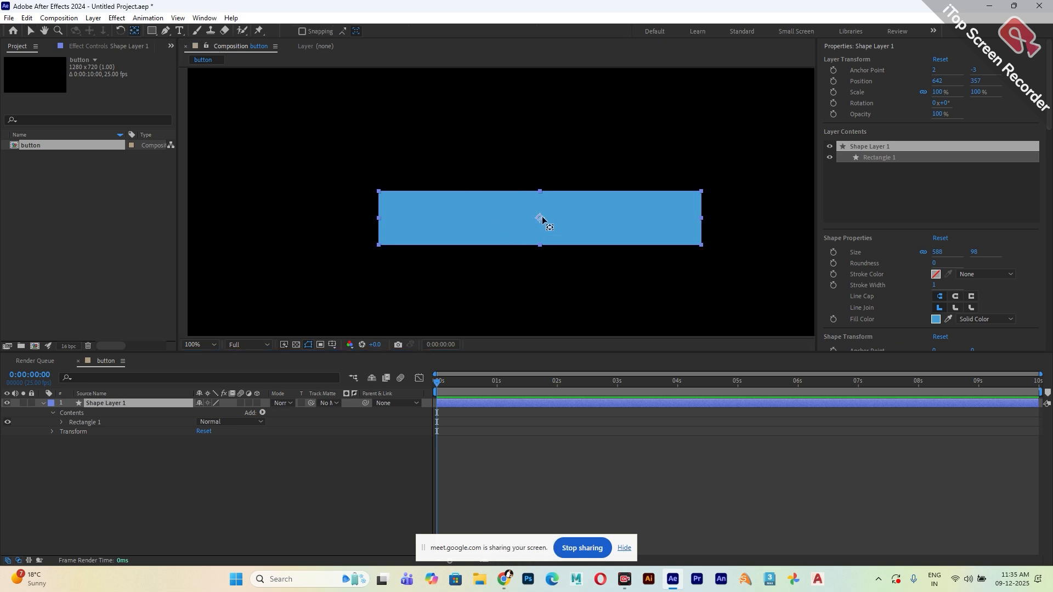
pyautogui.click(30, 31)
pyautogui.scroll(-1, 364, 209)
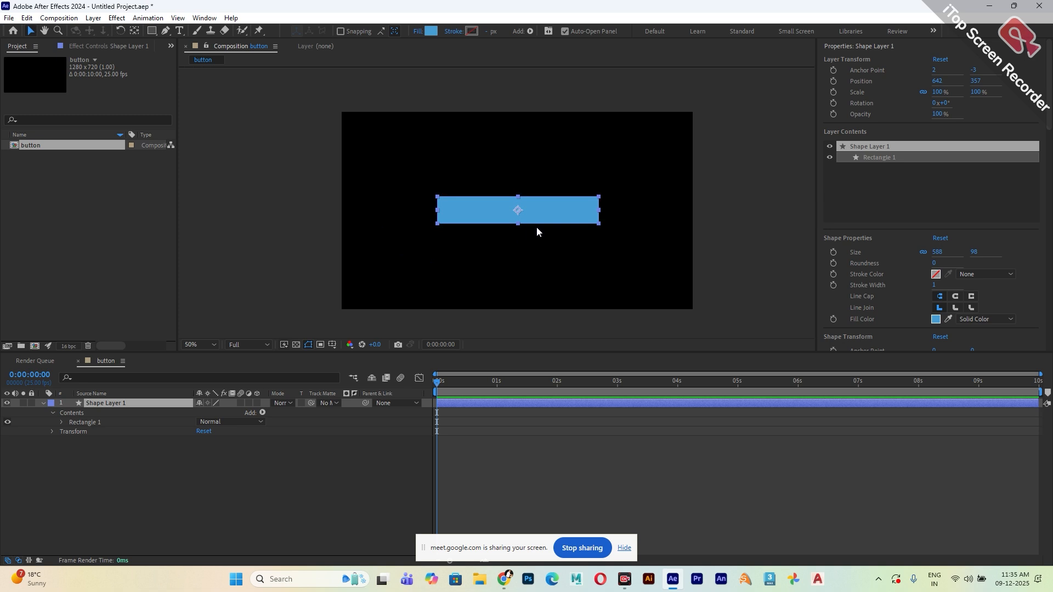
pyautogui.scroll(-10, 867, 323)
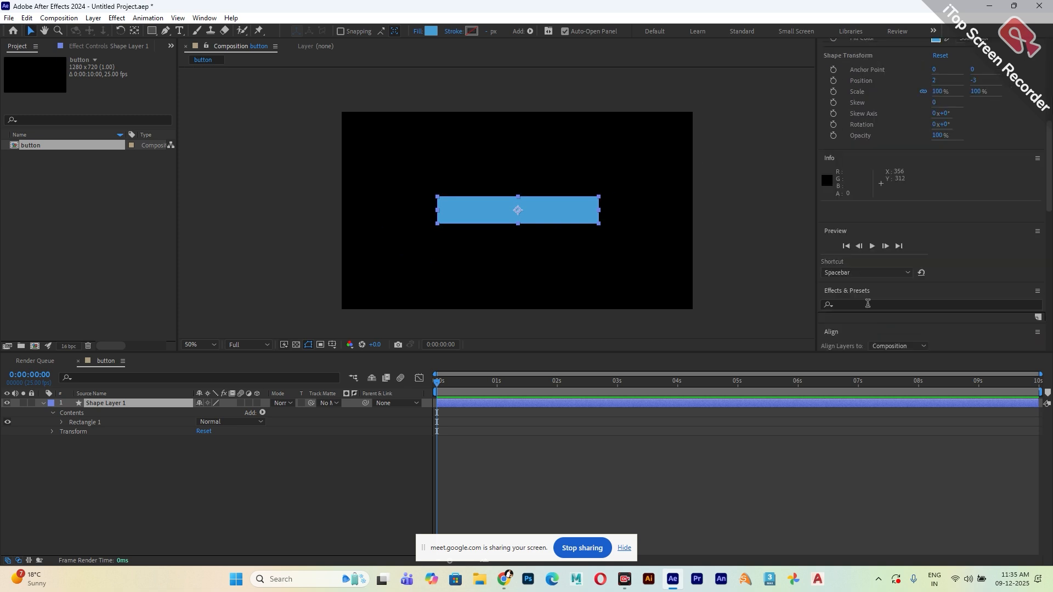
pyautogui.click(847, 234)
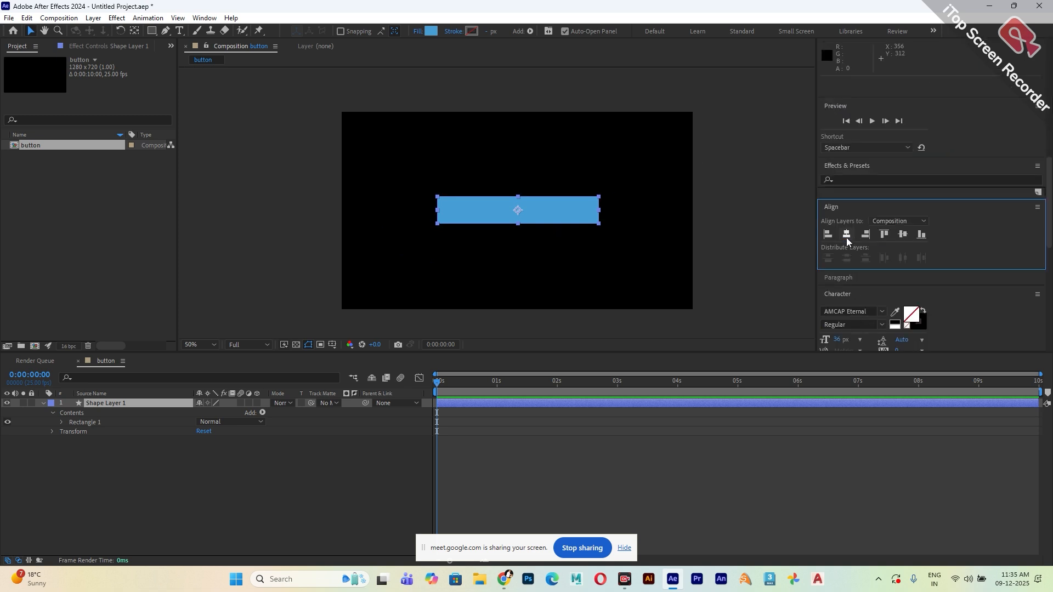
pyautogui.click(903, 234)
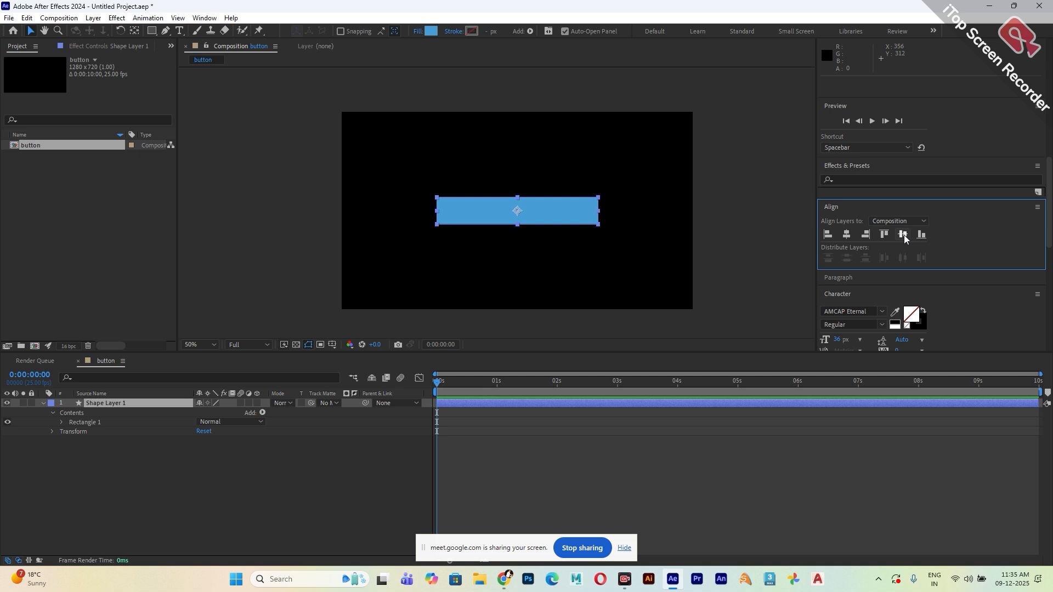
# Rename the rectangle's shape layer as b1.
pyautogui.click(114, 408)
pyautogui.press('Return')
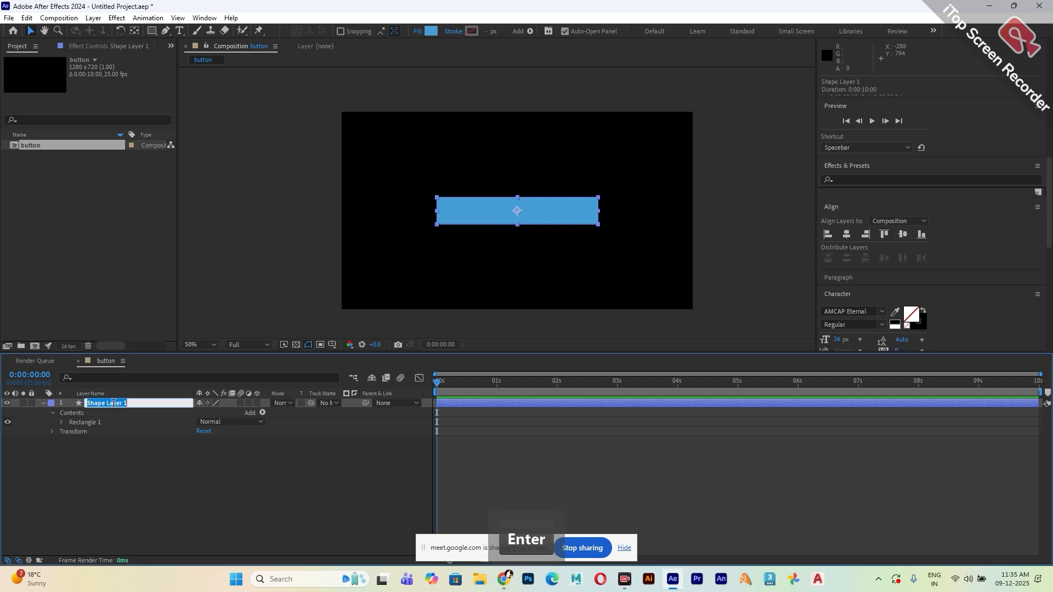
pyautogui.write('b1')
pyautogui.press('Return')
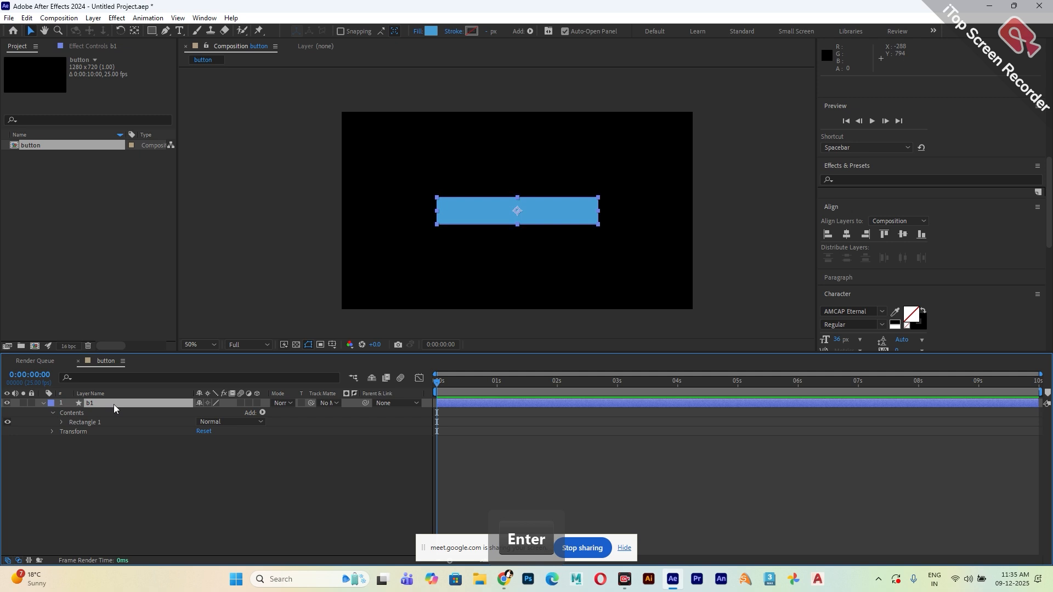
# Round the corners of the b1 rectangle path with a roundness of about 31.
pyautogui.click(63, 422)
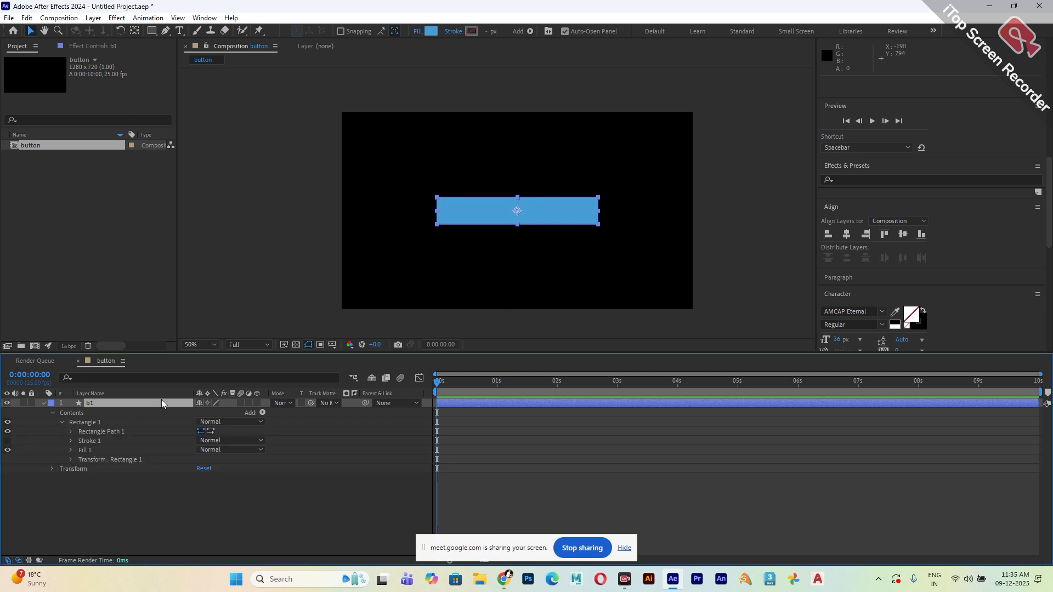
pyautogui.click(71, 432)
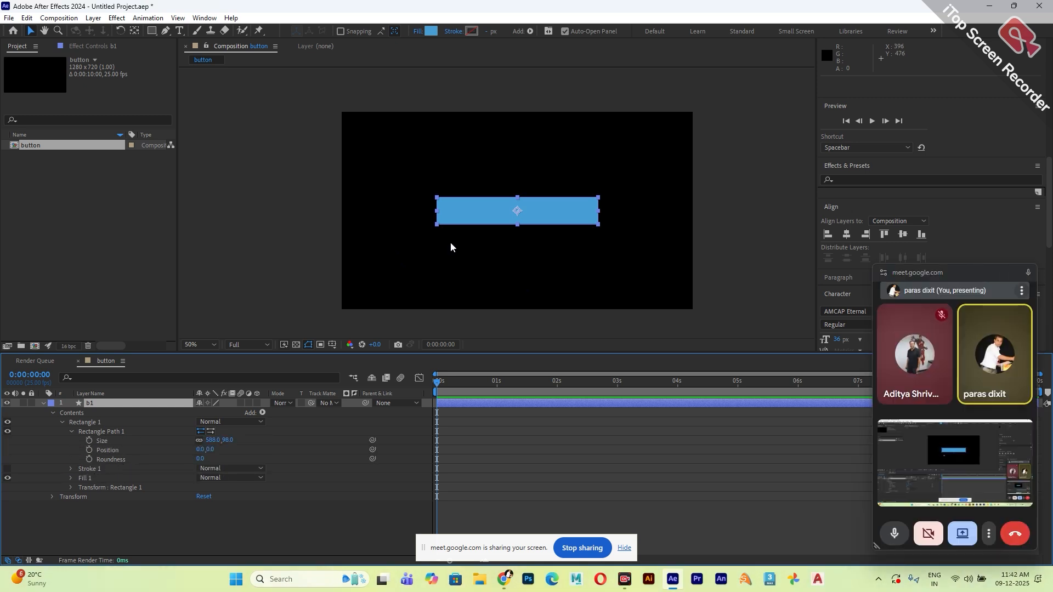
pyautogui.moveTo(498, 232)
pyautogui.mouseDown()
pyautogui.moveTo(520, 236)
pyautogui.moveTo(513, 228)
pyautogui.mouseUp()
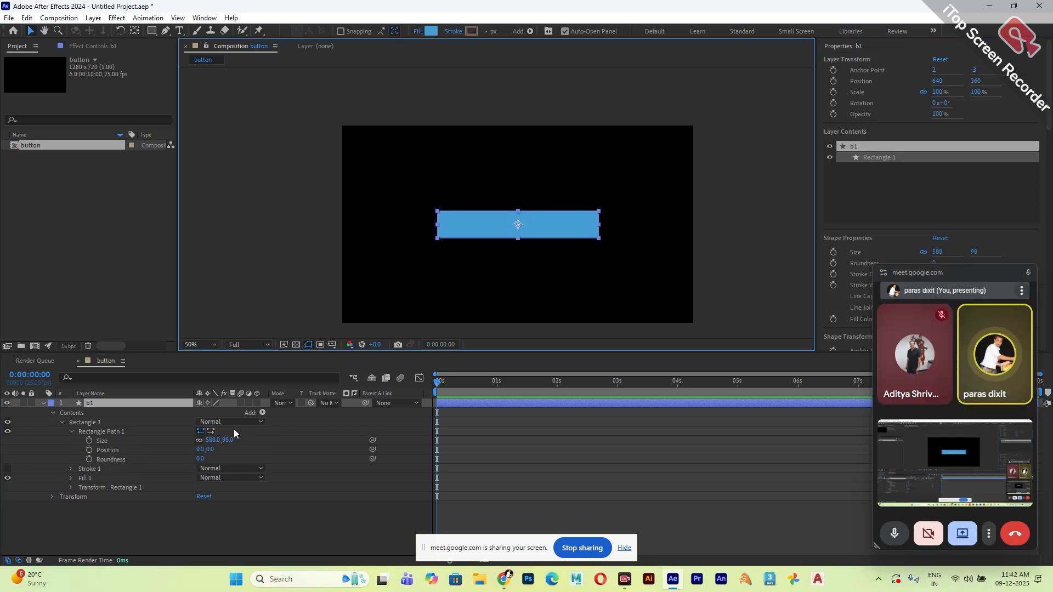
pyautogui.moveTo(200, 464); pyautogui.dragTo(217, 462)
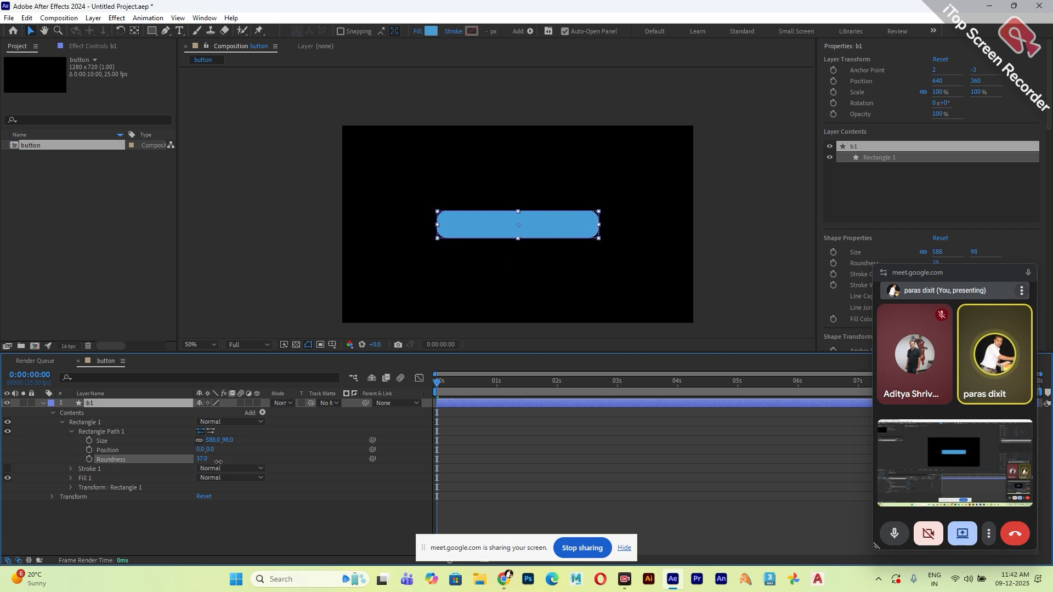
# Change the b1 rectangle's fill colour to black.
pyautogui.click(430, 31)
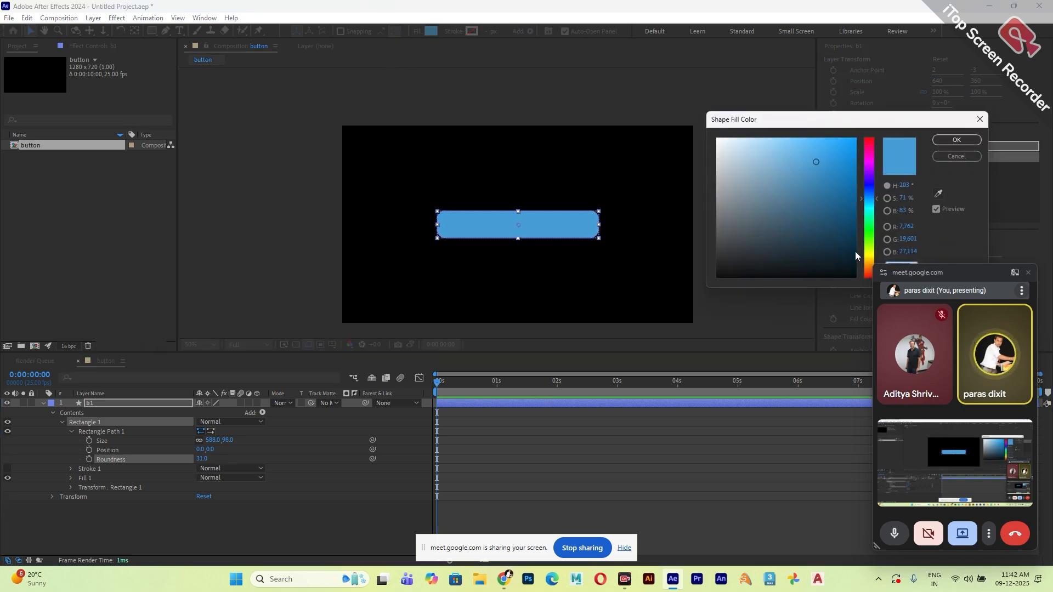
pyautogui.moveTo(854, 251); pyautogui.dragTo(662, 315)
pyautogui.click(957, 139)
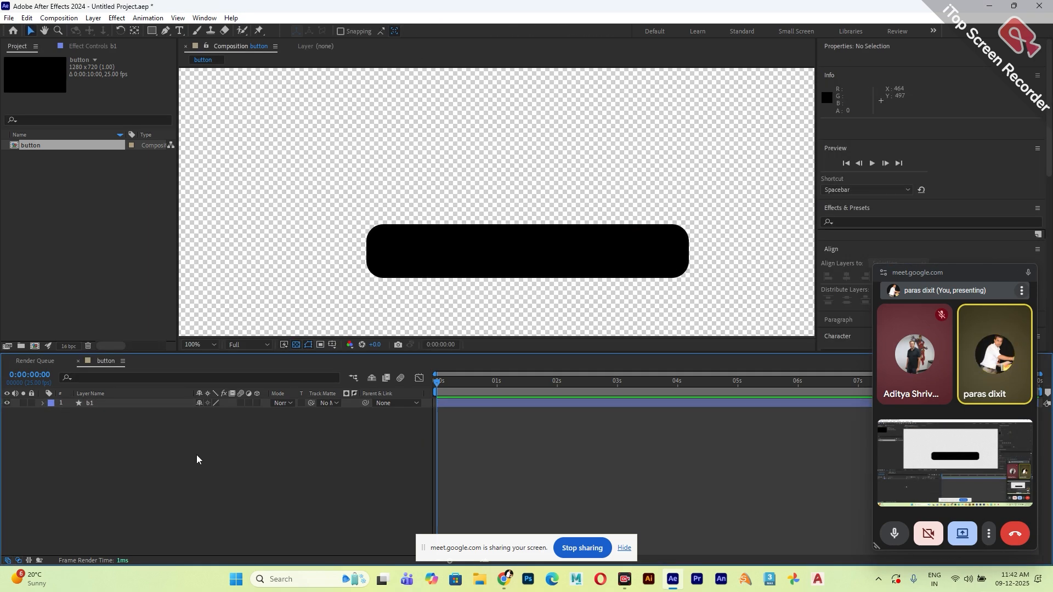
# Duplicate the b1 layer and set the copy's fill to None.
pyautogui.click(108, 403)
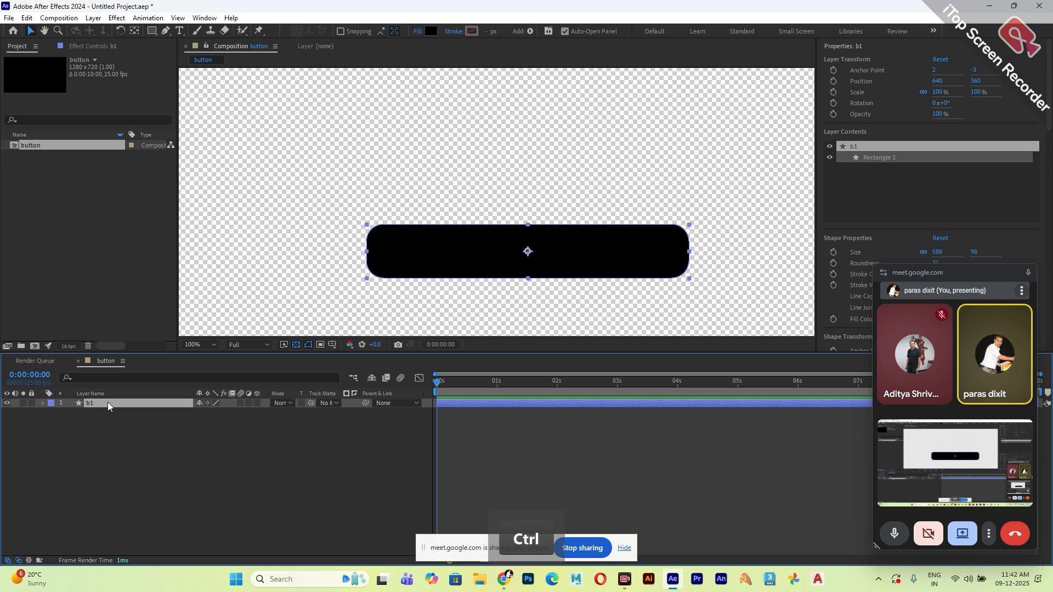
pyautogui.hotkey('ctrl', 'd')
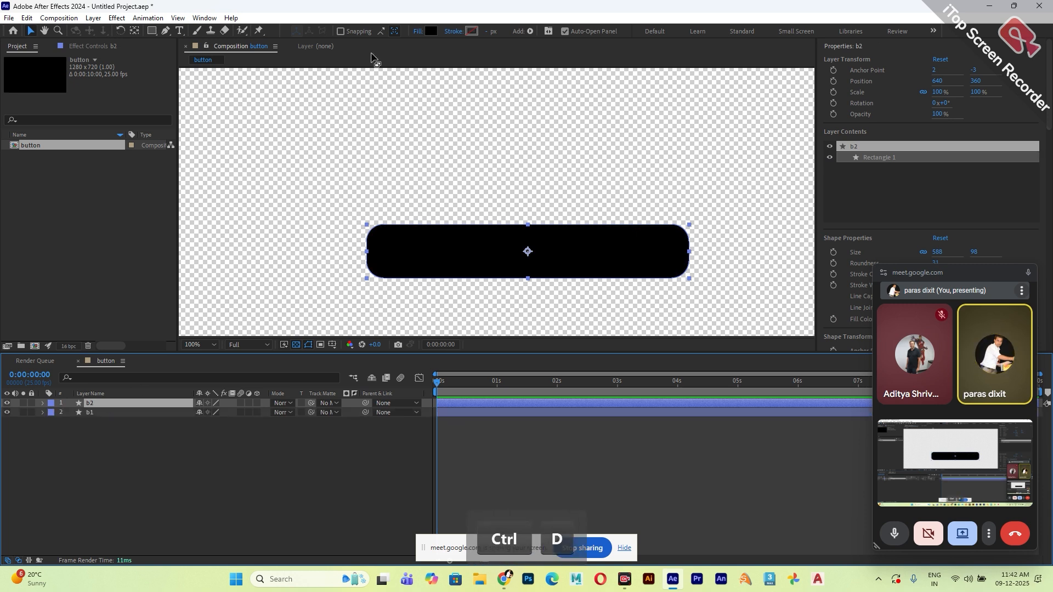
pyautogui.click(420, 32)
pyautogui.click(204, 156)
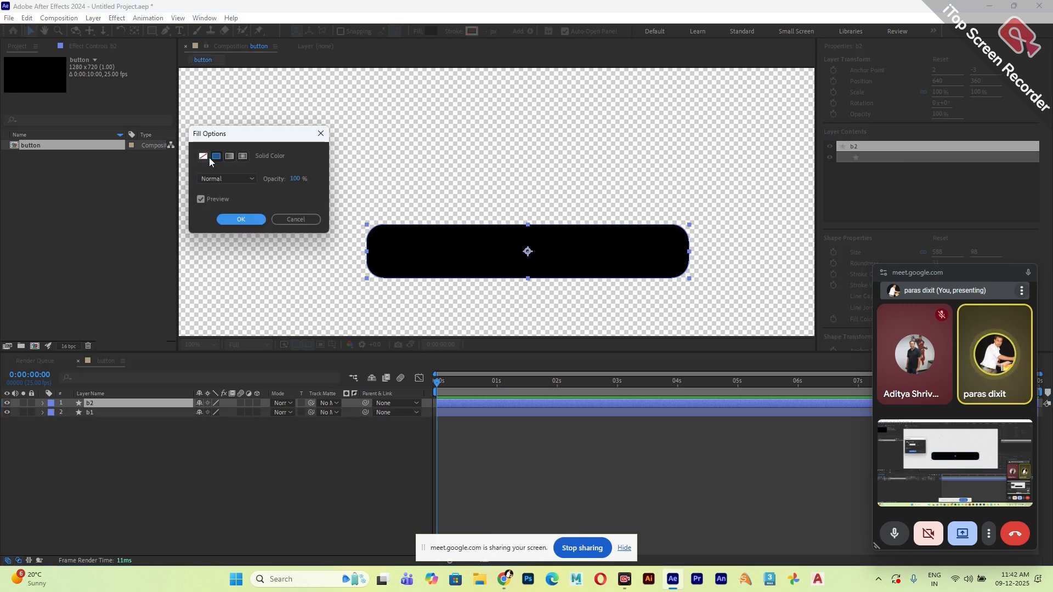
pyautogui.click(233, 216)
# Give the b2 rectangle a black stroke 3 px wide and hide the b1 layer.
pyautogui.click(471, 32)
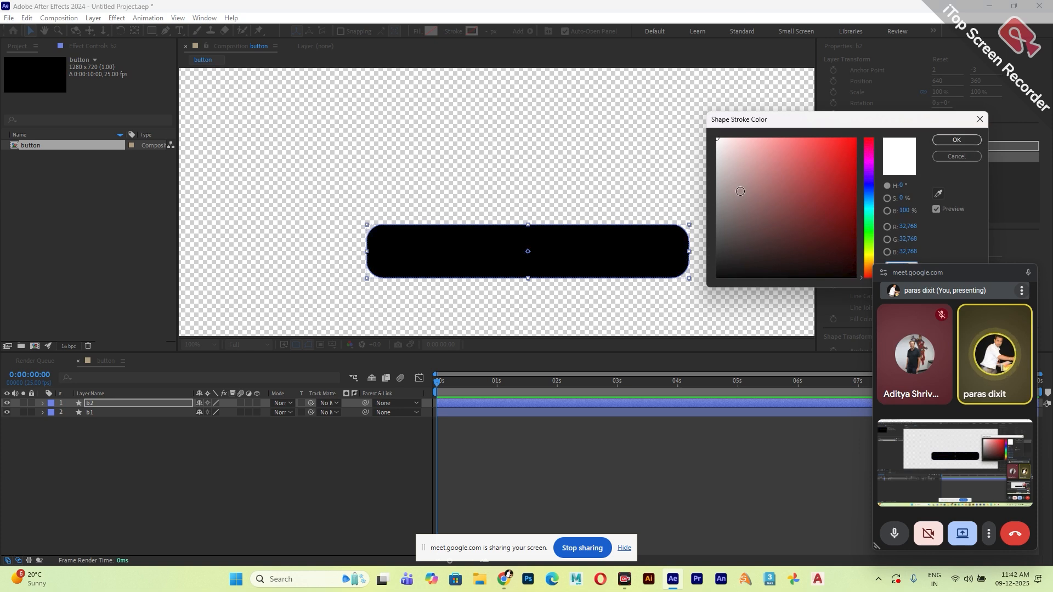
pyautogui.click(956, 140)
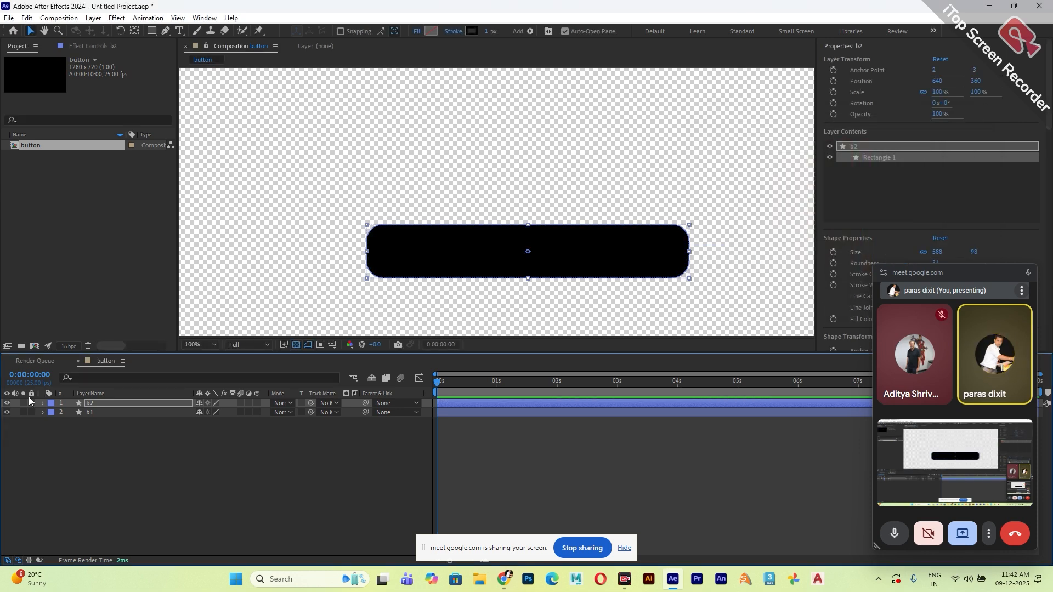
pyautogui.click(7, 412)
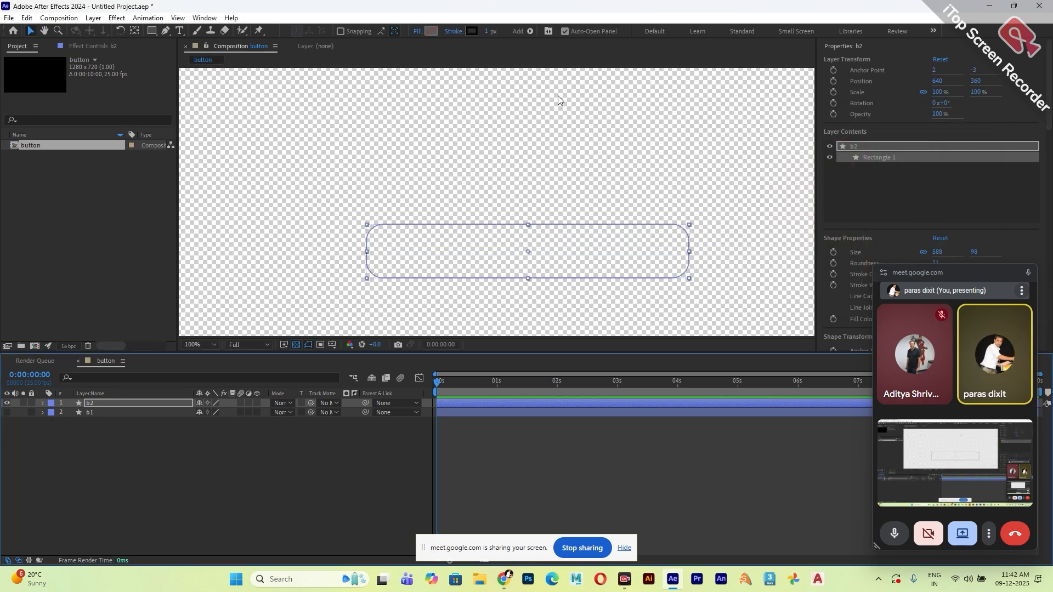
pyautogui.click(488, 31)
pyautogui.write('3')
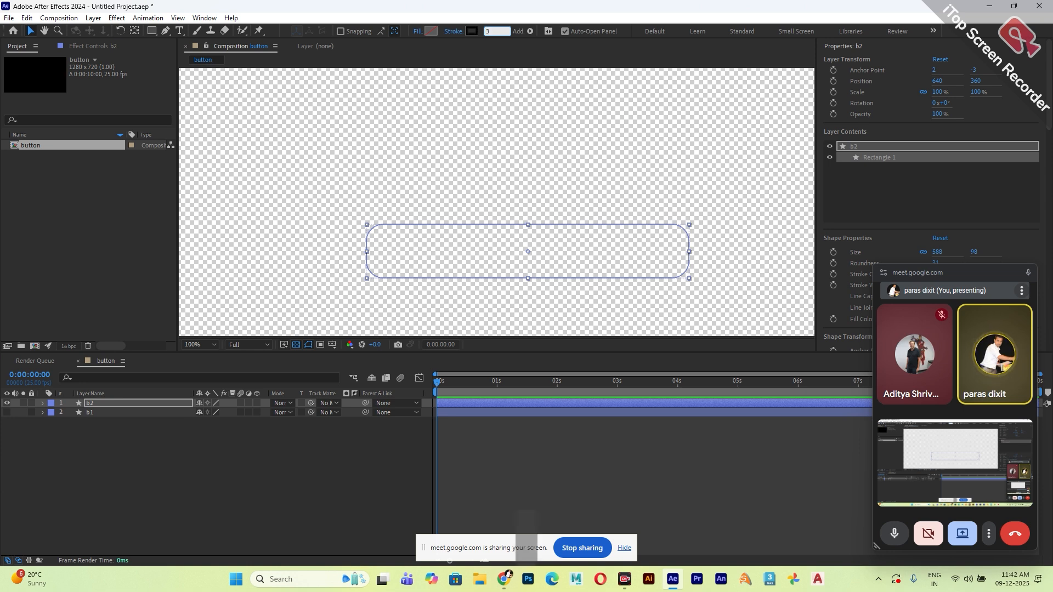
pyautogui.click(624, 106)
# Turn off the transparency grid and apply the CC Light Sweep effect to the b2 layer.
pyautogui.click(296, 345)
pyautogui.click(91, 404)
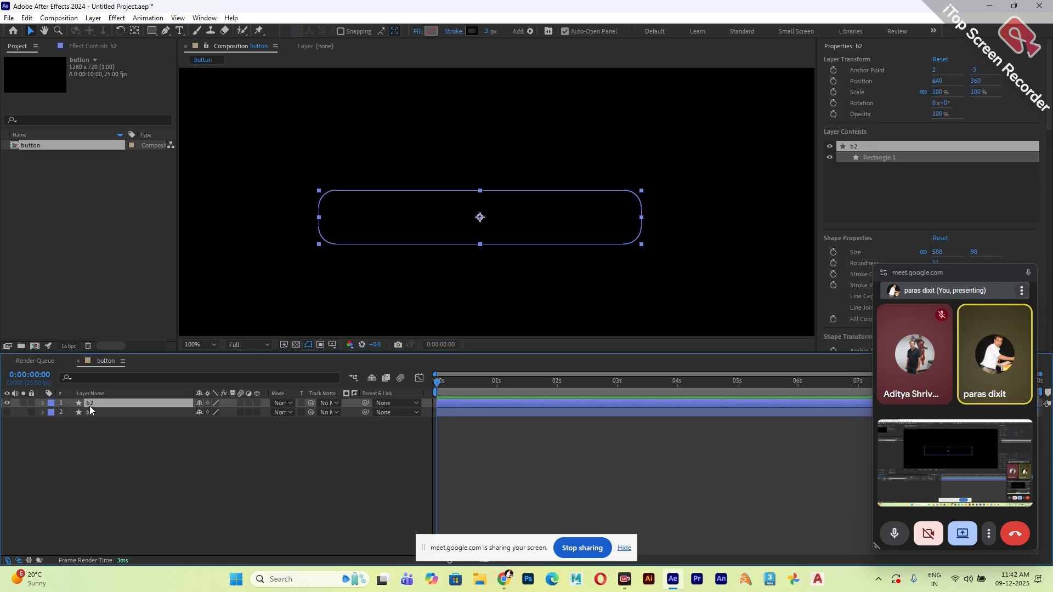
pyautogui.click(115, 18)
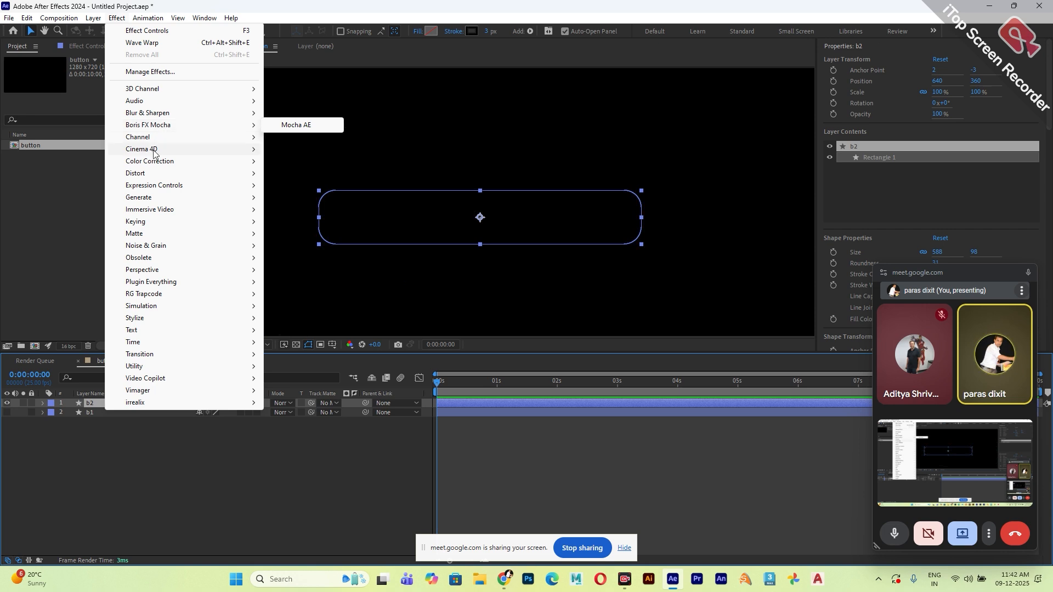
pyautogui.moveTo(159, 199)
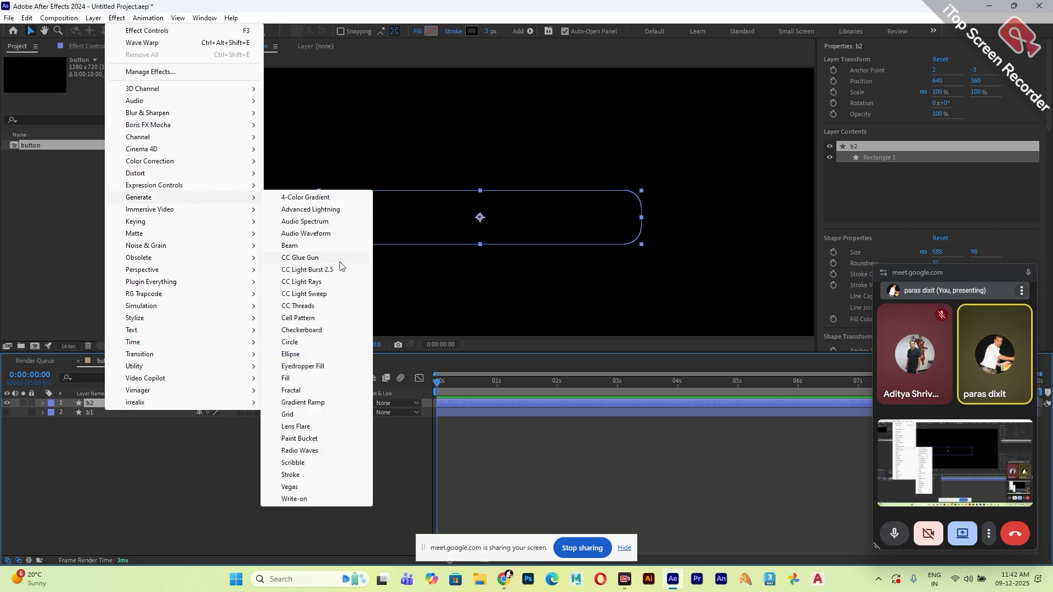
pyautogui.click(305, 295)
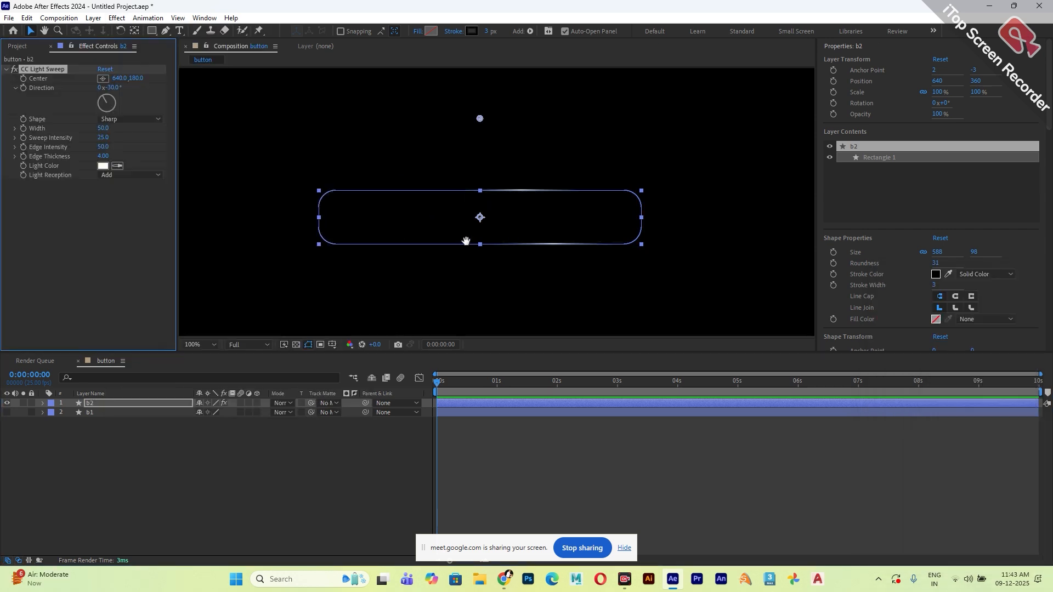
pyautogui.moveTo(465, 241); pyautogui.dragTo(488, 252)
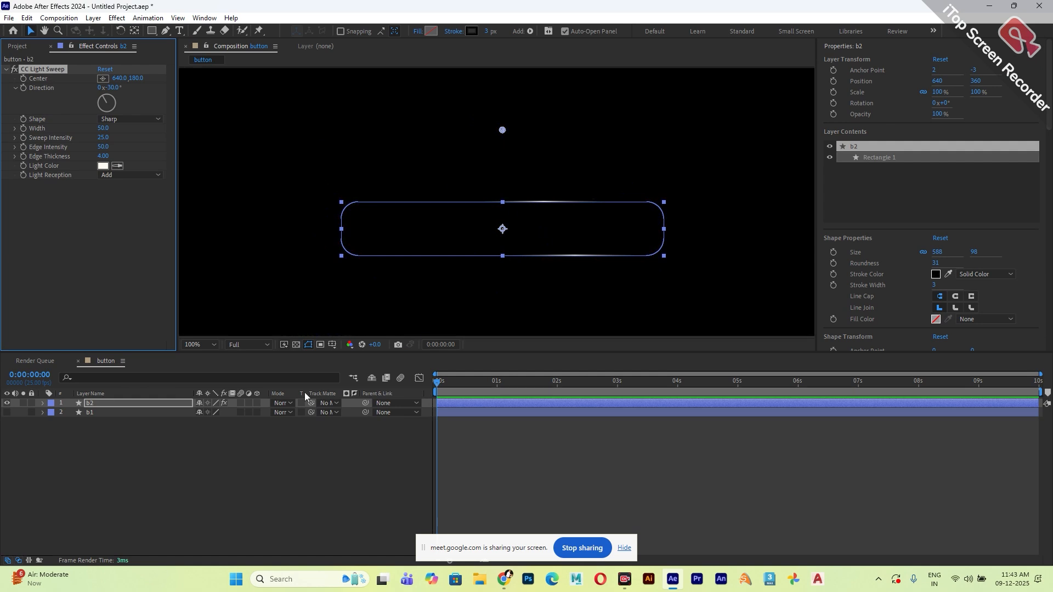
pyautogui.click(222, 463)
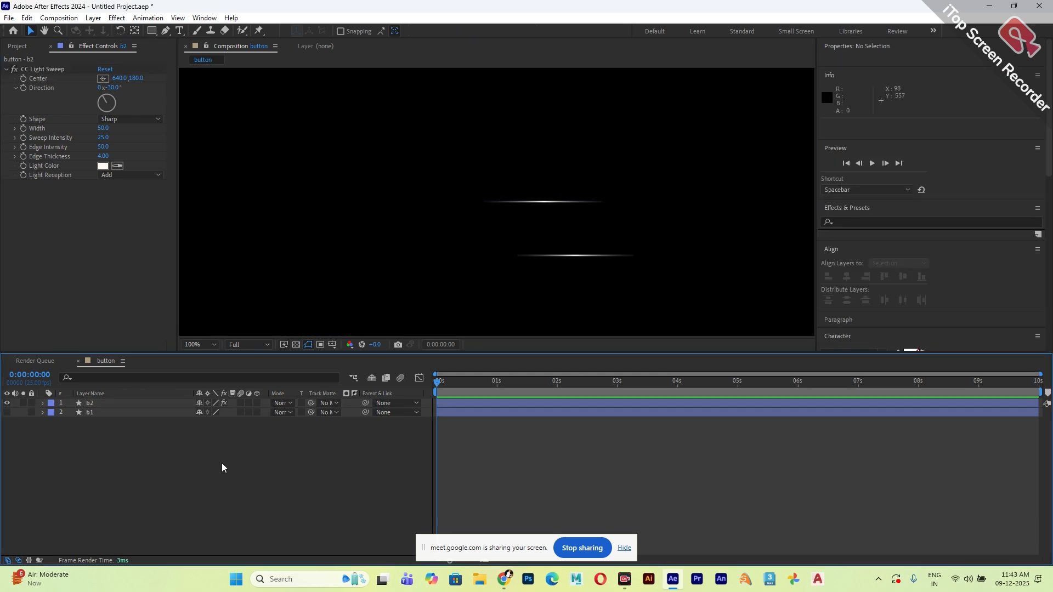
# Move the light sweep's centre to the middle of the button, about 640, 361, and raise its sweep intensity to 63.
pyautogui.click(55, 70)
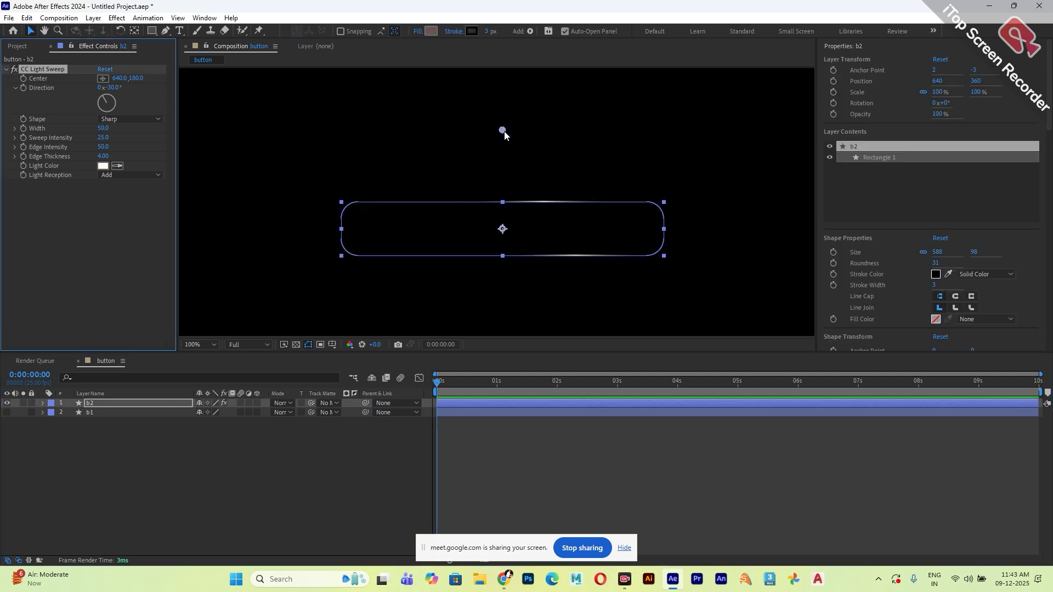
pyautogui.moveTo(502, 131); pyautogui.dragTo(502, 229)
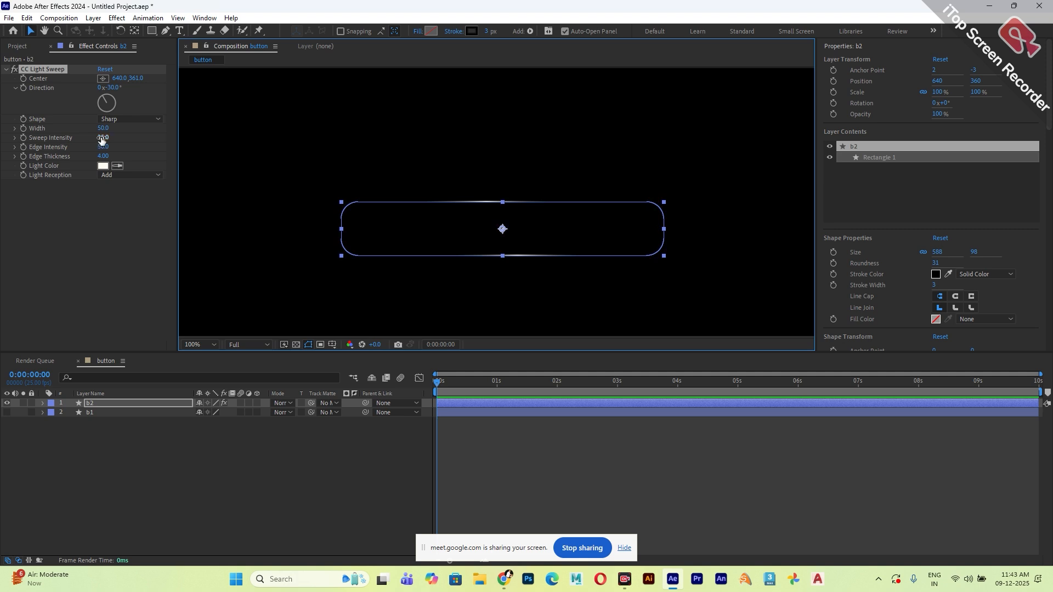
pyautogui.moveTo(102, 137); pyautogui.dragTo(113, 140)
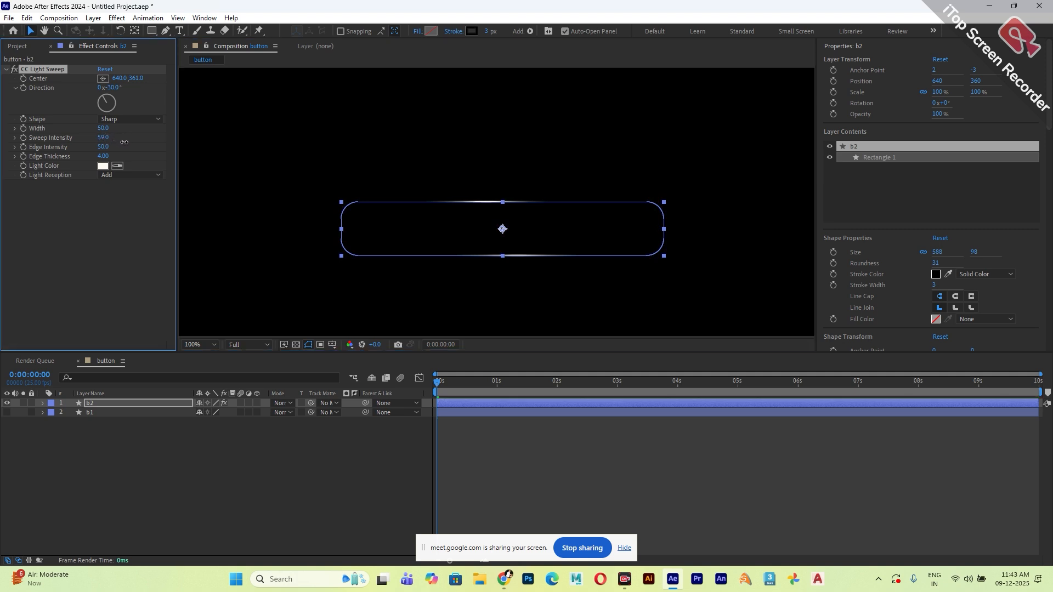
pyautogui.click(218, 469)
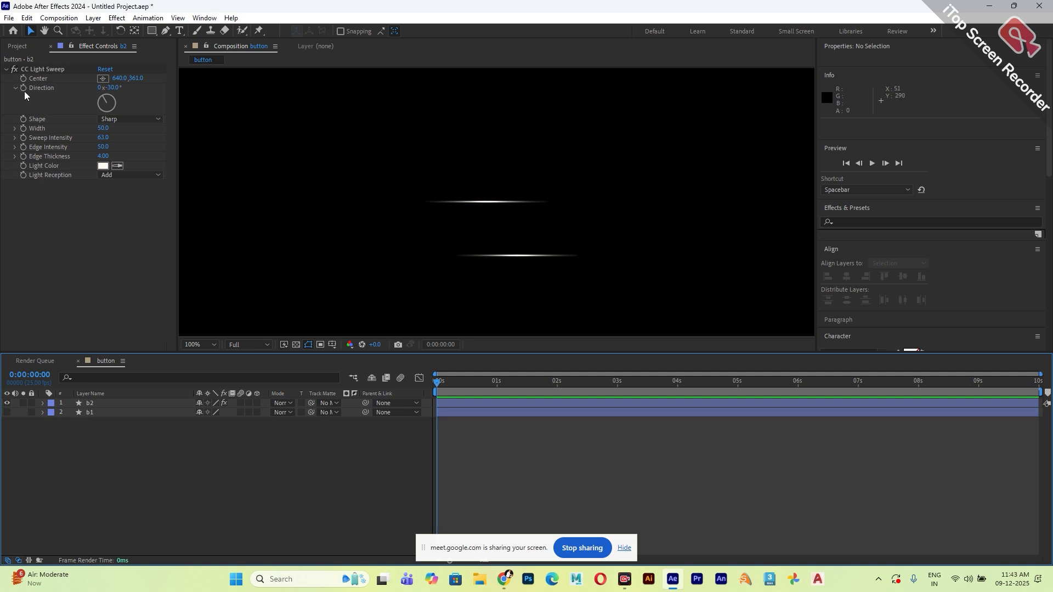
# Try a light sweep direction of -33° on b2 and undo the change.
pyautogui.moveTo(115, 91); pyautogui.dragTo(140, 103)
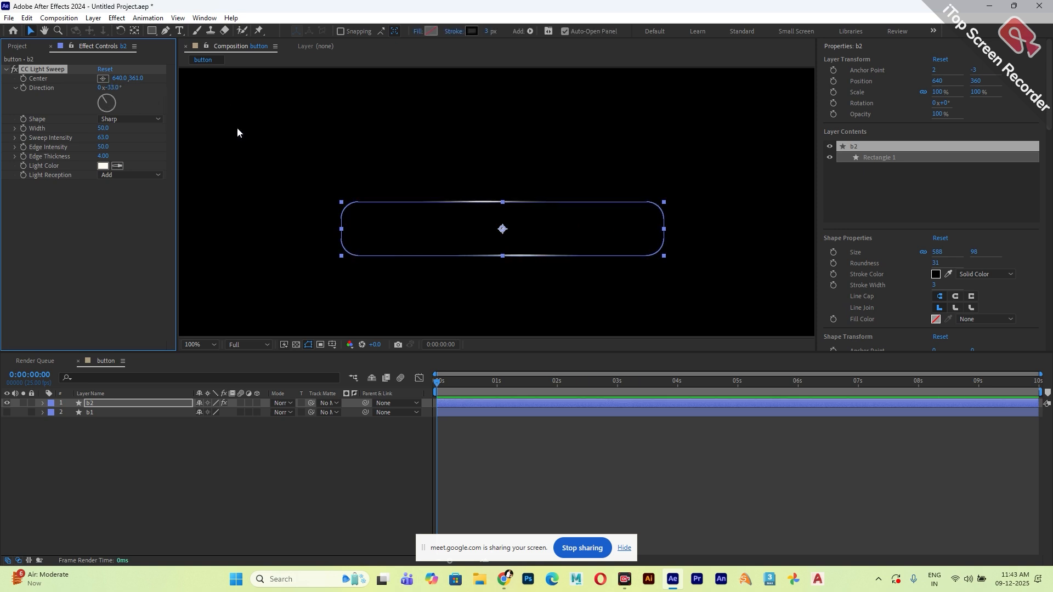
pyautogui.click(310, 145)
pyautogui.hotkey('ctrl', 'z')
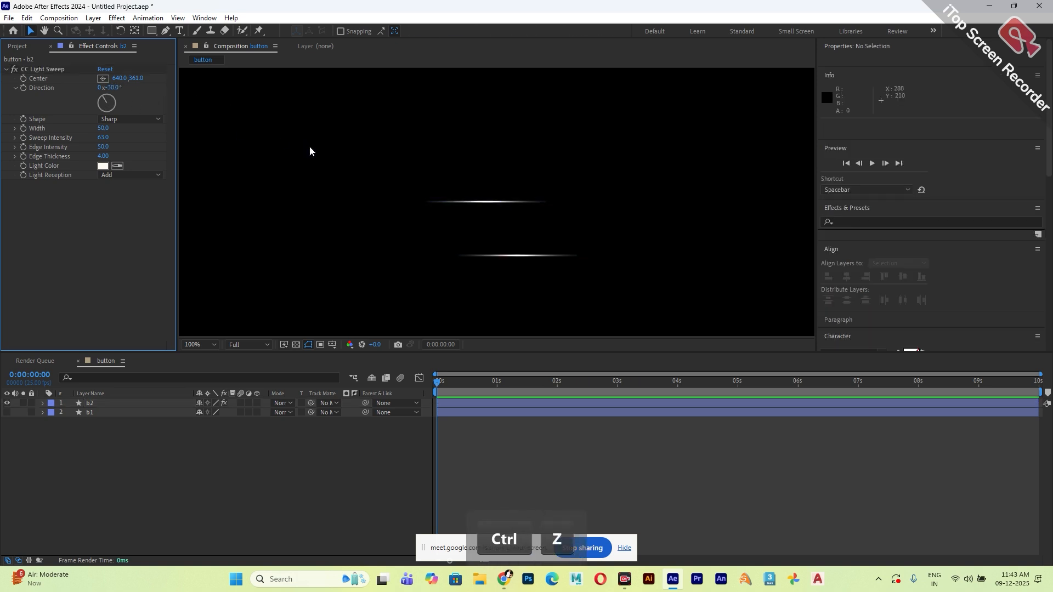
# Drive the light sweep's direction on b2 with the expression time*100 and preview the animation.
pyautogui.press('alt')
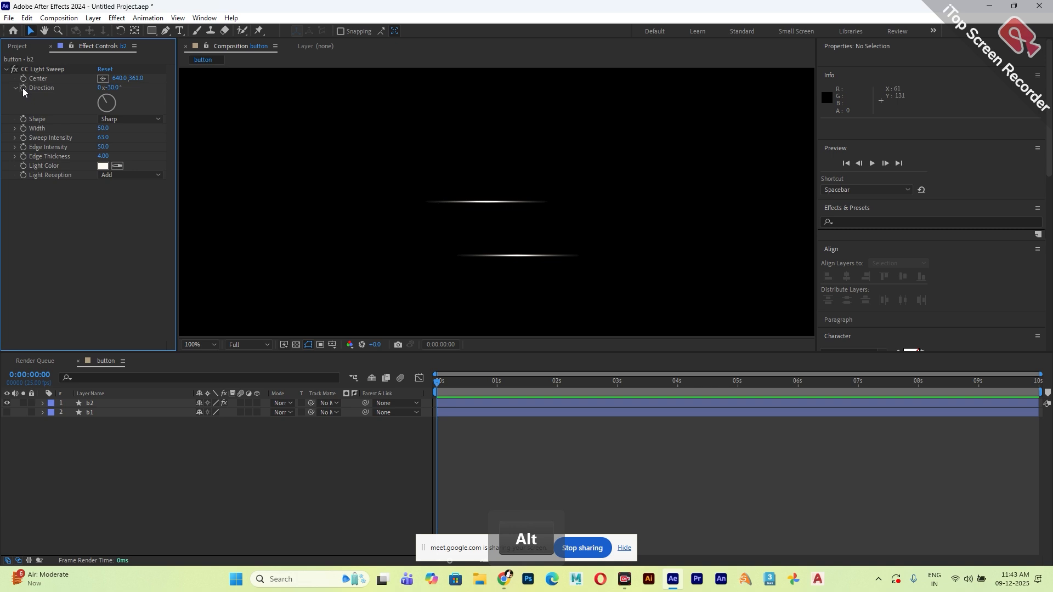
pyautogui.keyDown('alt'); pyautogui.click(23, 88); pyautogui.keyUp('alt')
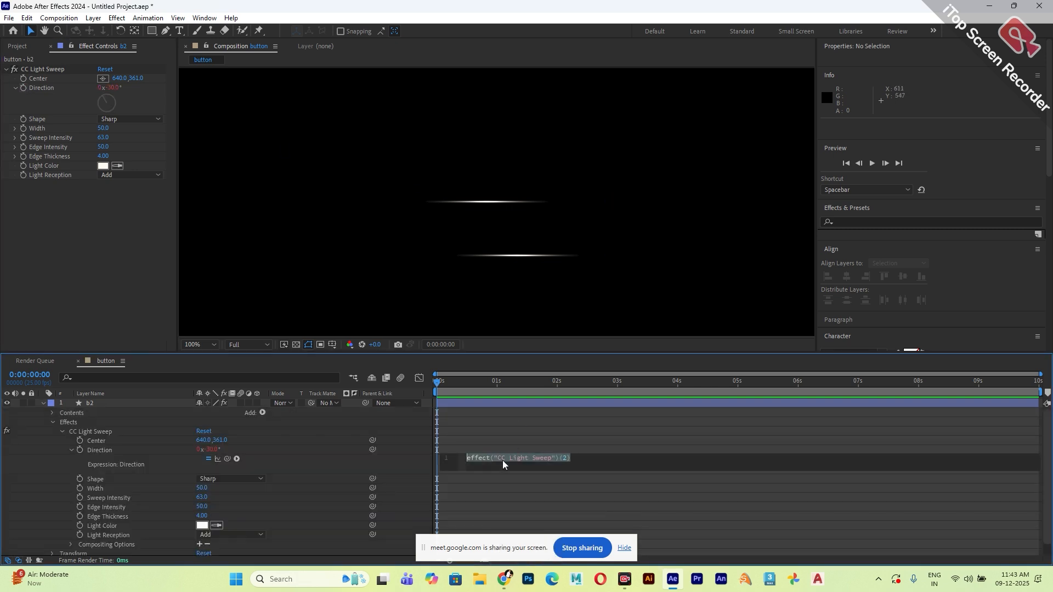
pyautogui.write('time')
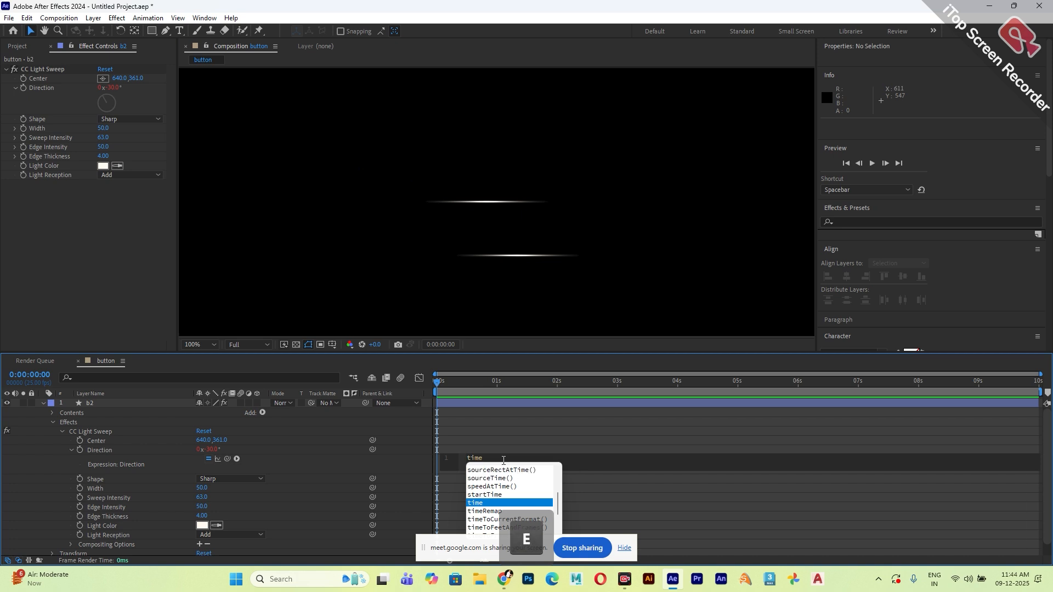
pyautogui.press('shift')
pyautogui.write('*100')
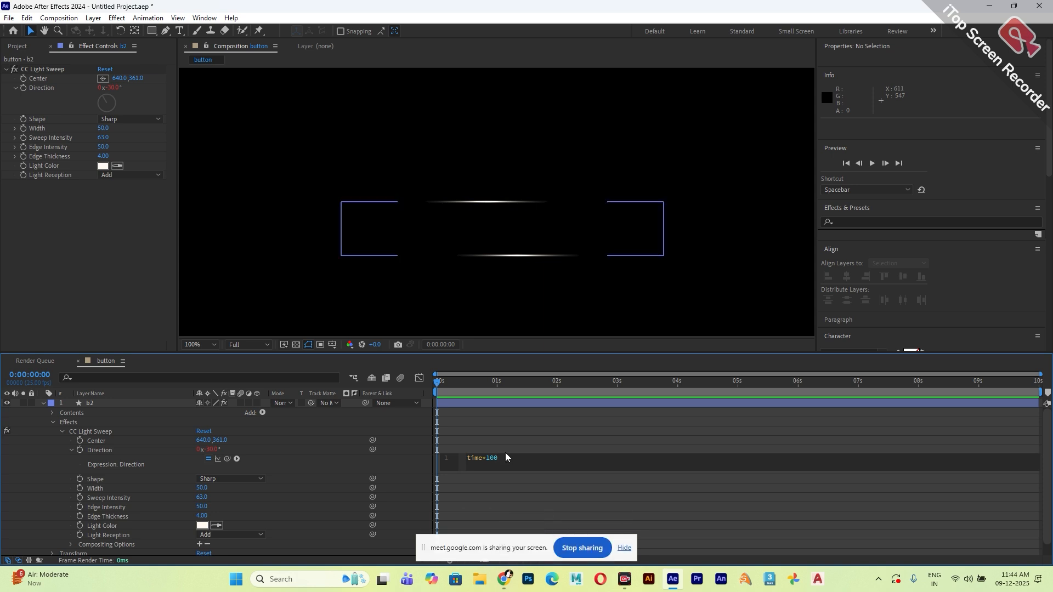
pyautogui.click(504, 222)
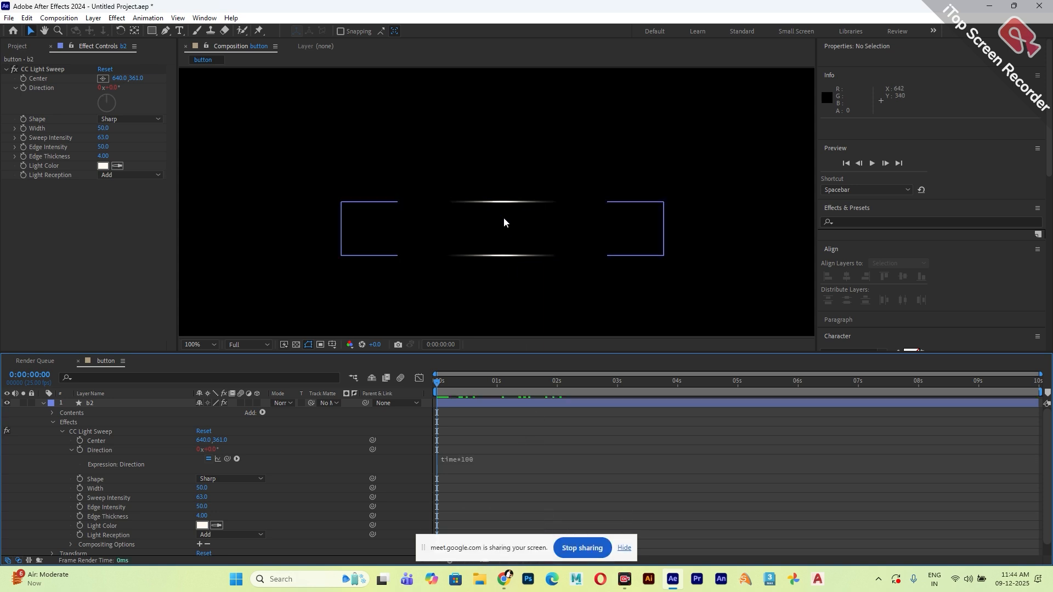
pyautogui.press('space')
pyautogui.press('space')
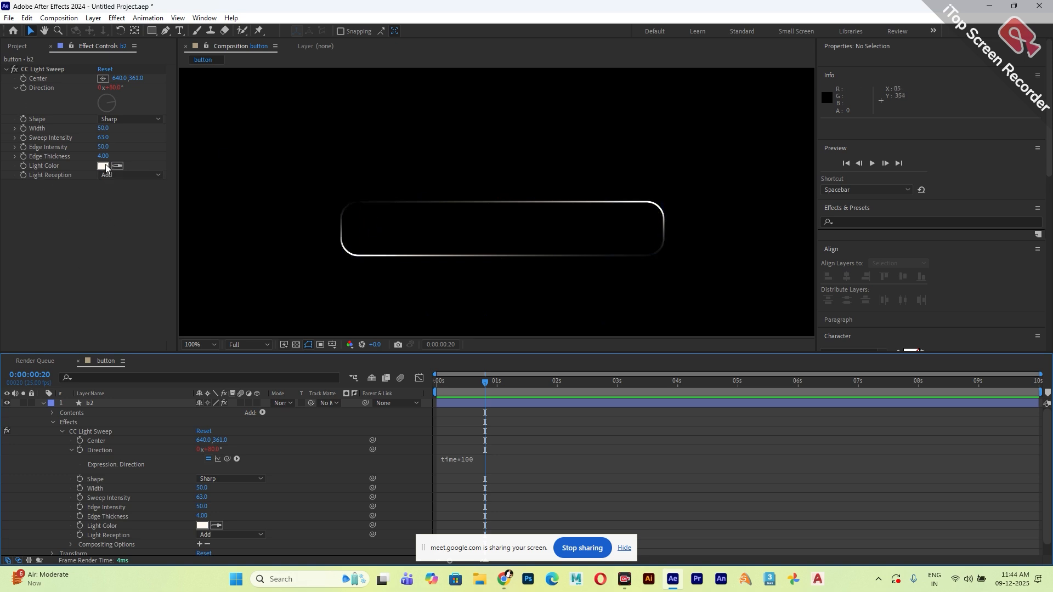
# Apply the 4-Color Gradient effect to the b2 layer and deselect the layer.
pyautogui.click(117, 18)
pyautogui.click(87, 267)
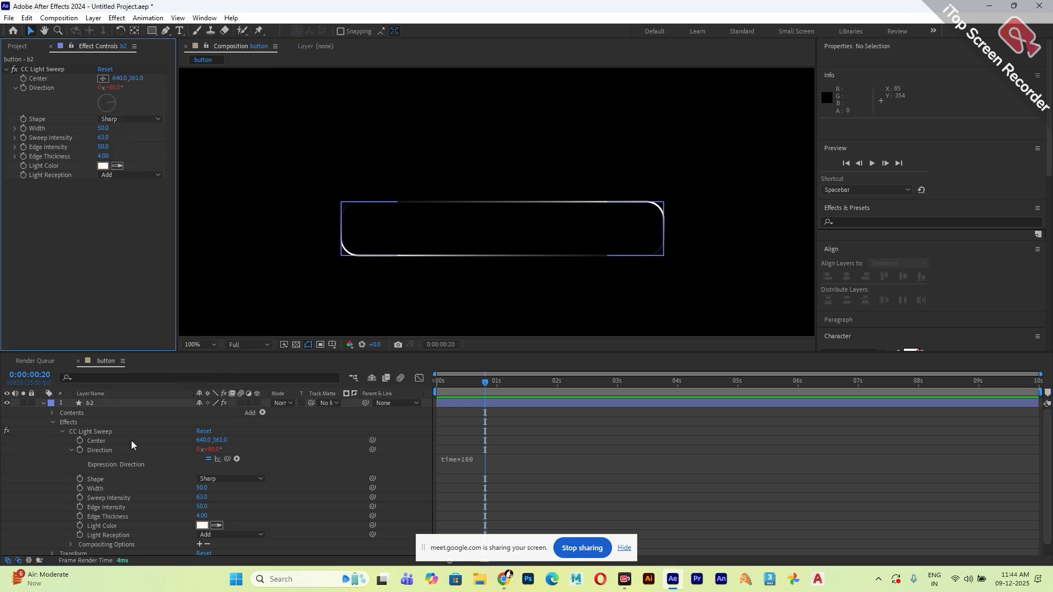
pyautogui.click(100, 404)
pyautogui.click(117, 18)
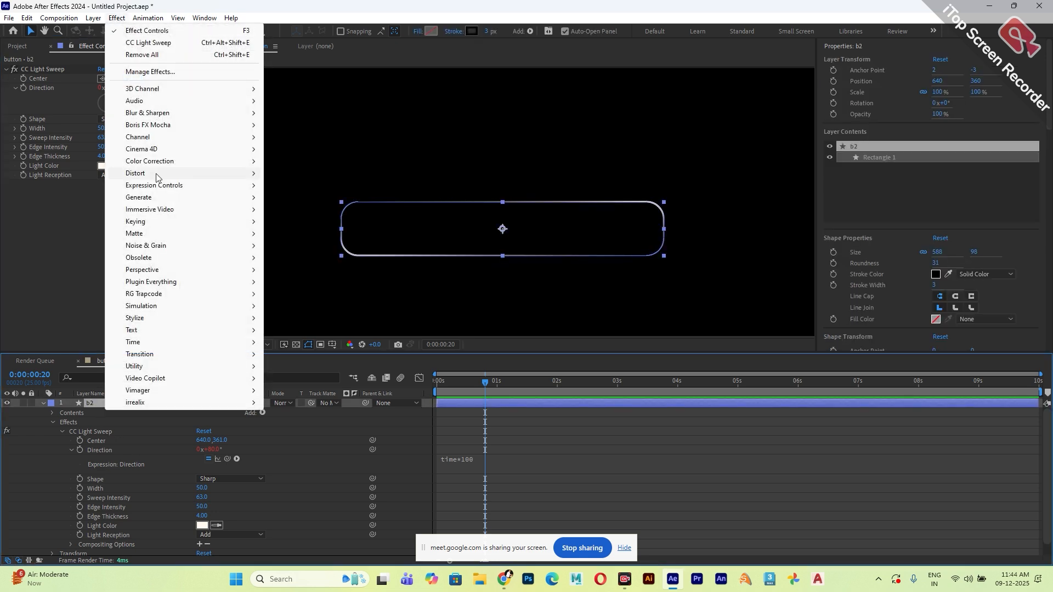
pyautogui.moveTo(167, 200)
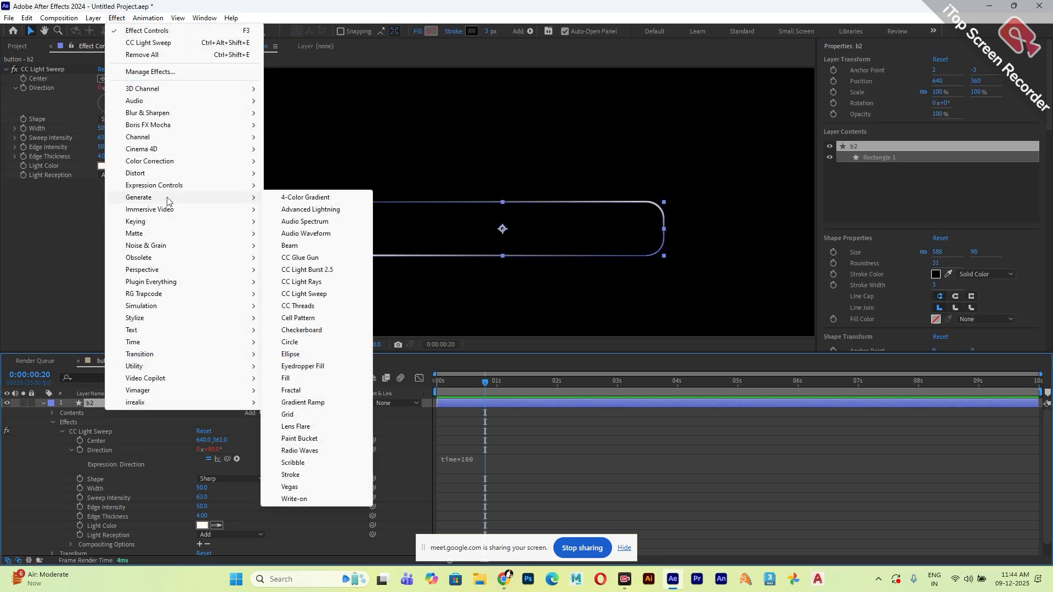
pyautogui.click(305, 198)
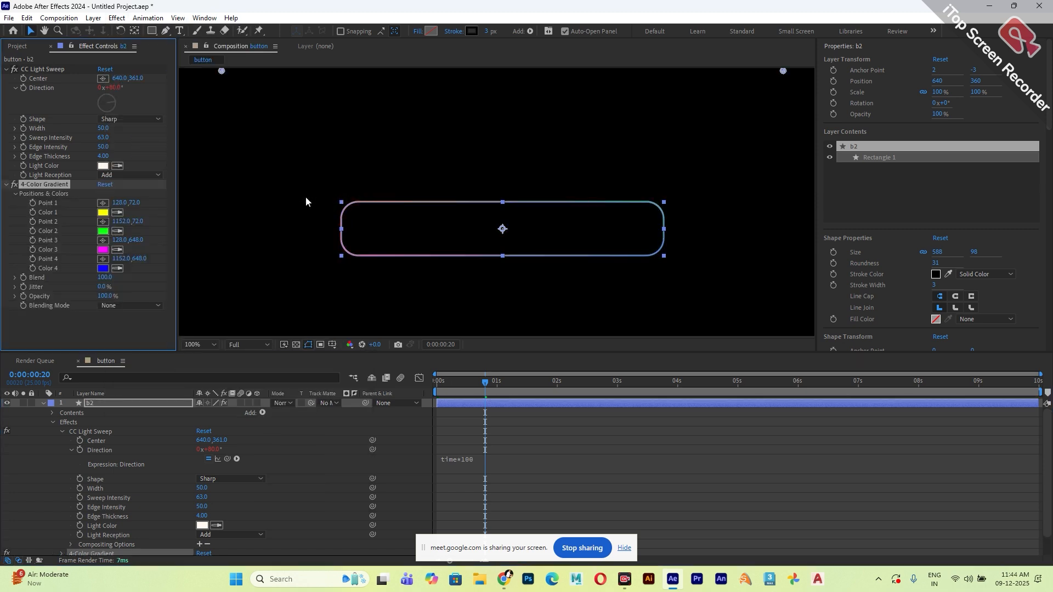
pyautogui.click(123, 336)
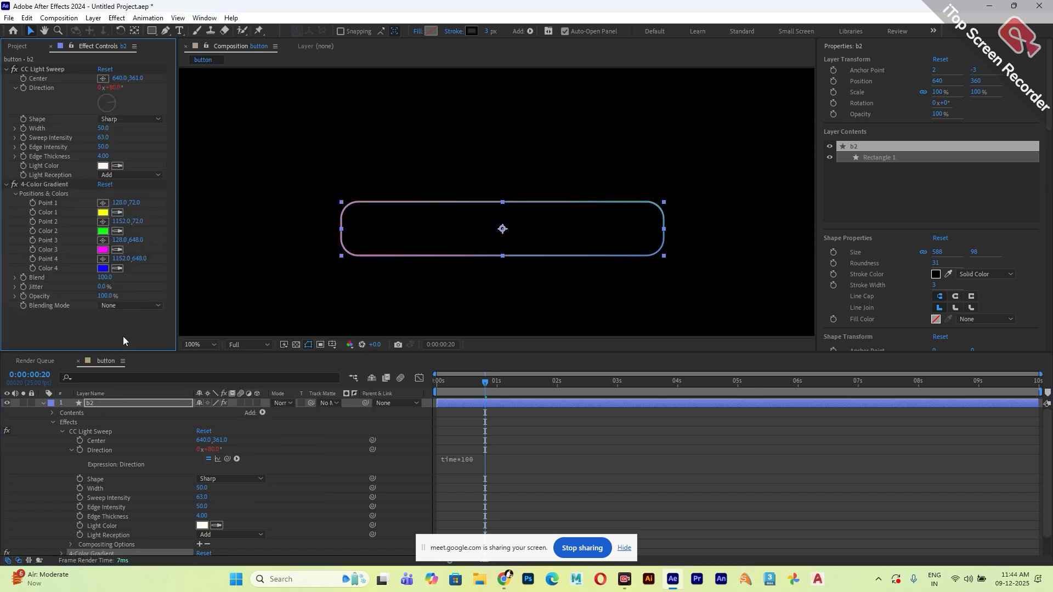
pyautogui.click(577, 323)
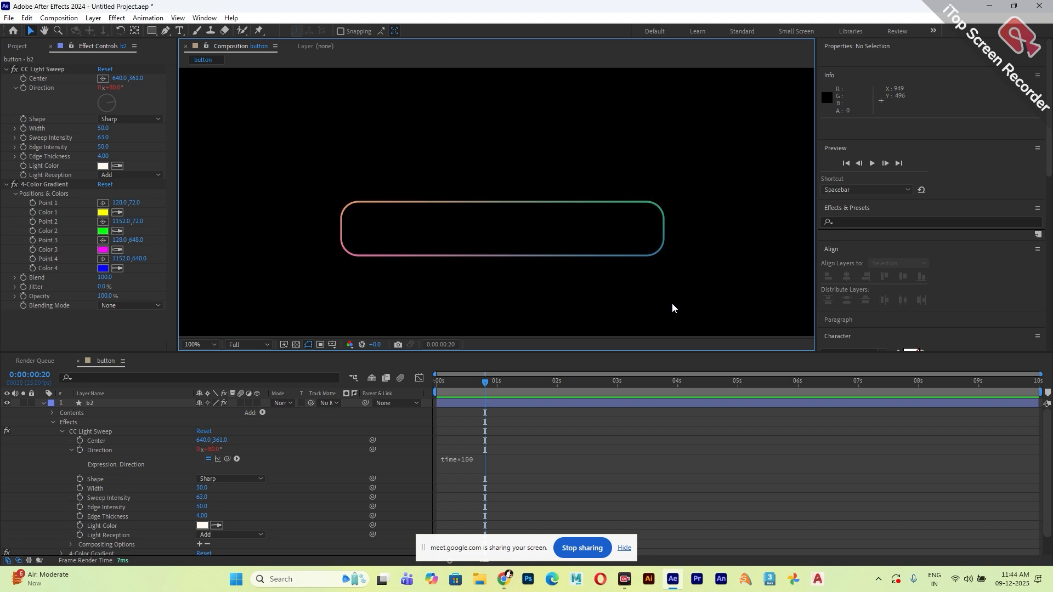
# Go to 0:00:00:06 and set the light sweep's light reception to Cutout.
pyautogui.moveTo(485, 383); pyautogui.dragTo(450, 399)
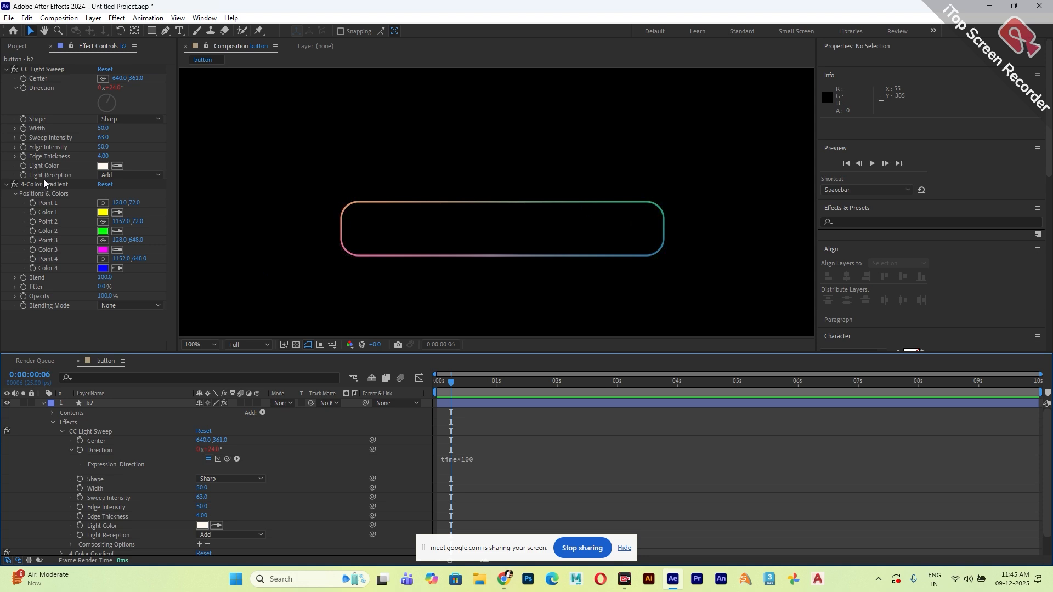
pyautogui.click(73, 178)
pyautogui.click(121, 175)
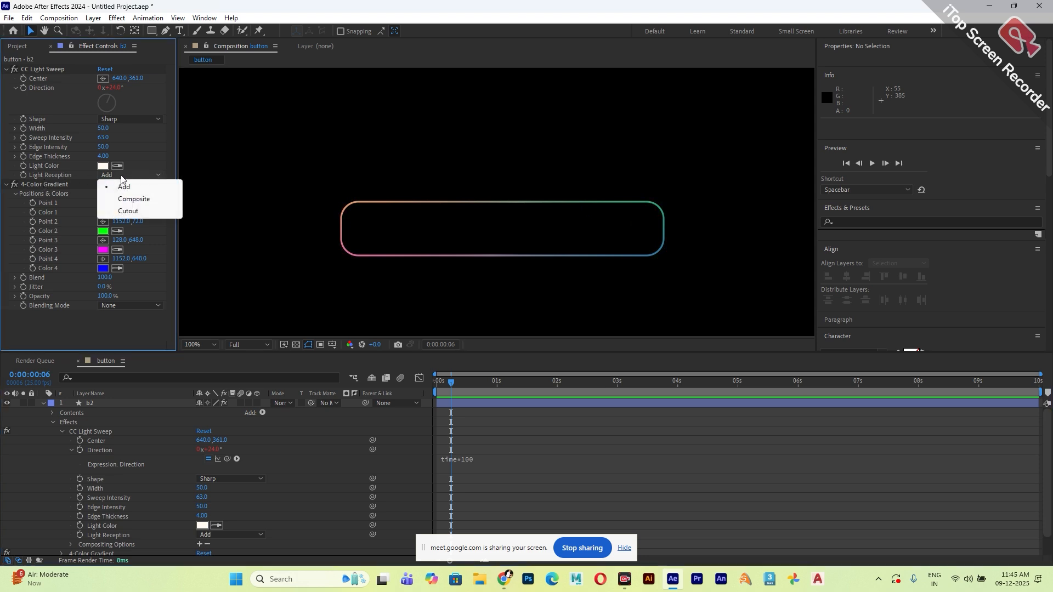
pyautogui.click(127, 212)
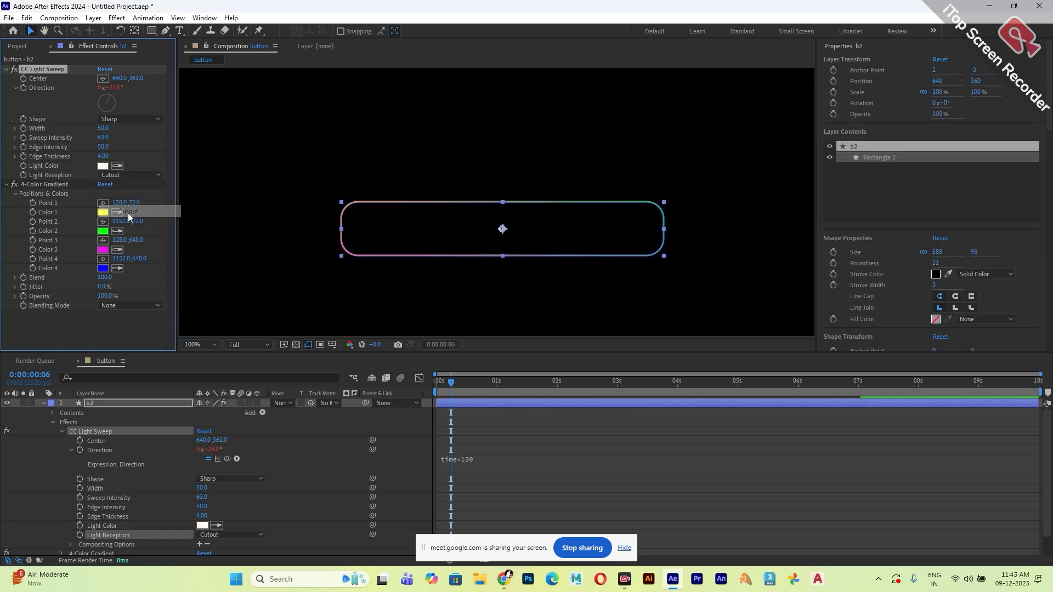
pyautogui.click(141, 325)
pyautogui.click(279, 312)
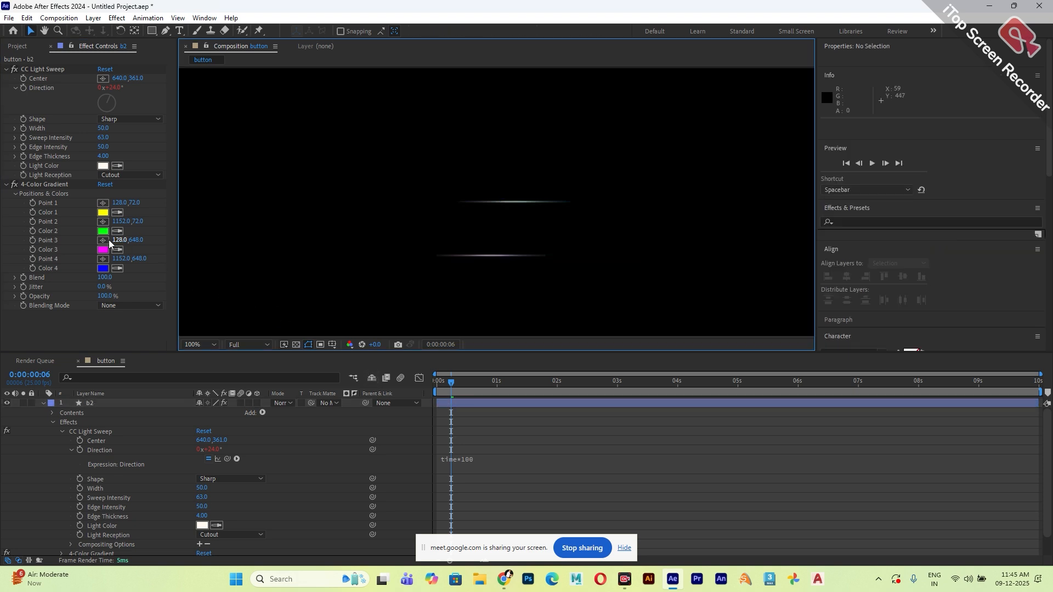
# Place the four gradient points on the button's corners, at about 347, 313; 935, 312; 346, 410; and 934, 408.
pyautogui.click(50, 185)
pyautogui.click(51, 186)
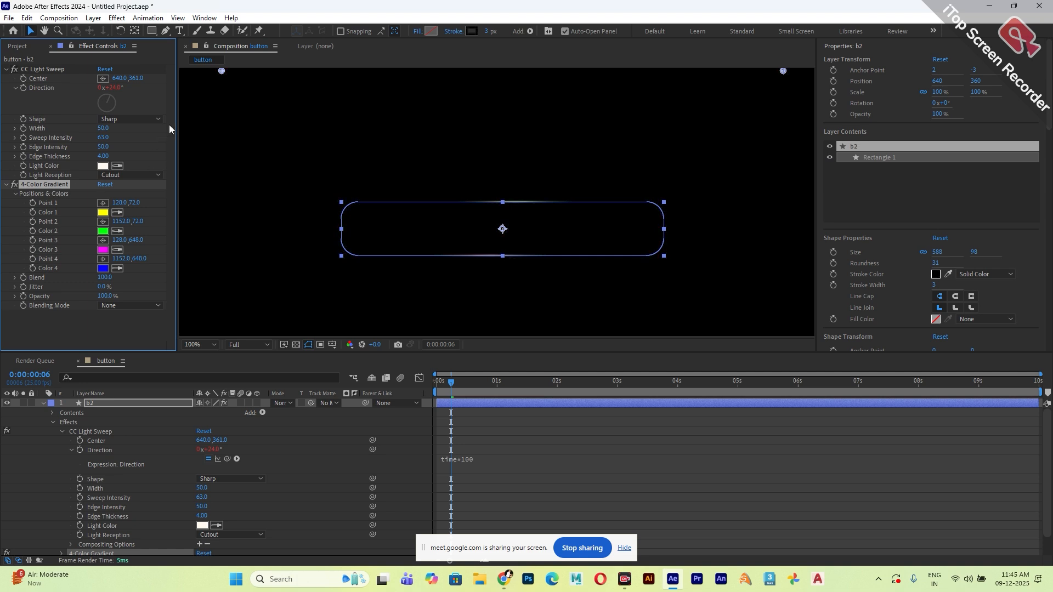
pyautogui.moveTo(222, 72); pyautogui.dragTo(340, 204)
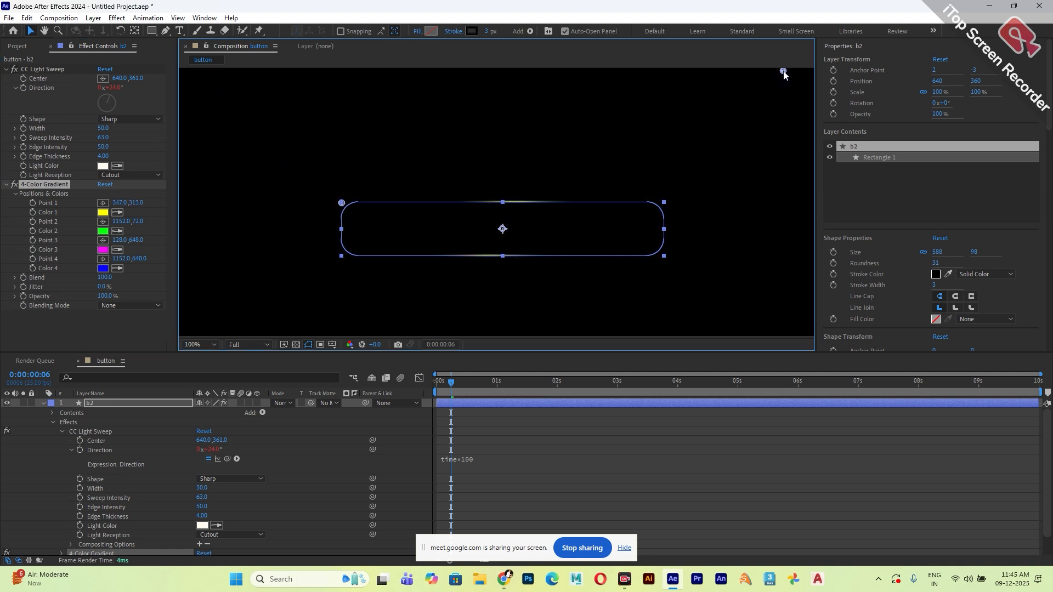
pyautogui.moveTo(783, 72); pyautogui.dragTo(665, 206)
pyautogui.press(',')
pyautogui.press(',')
pyautogui.moveTo(358, 294); pyautogui.dragTo(419, 233)
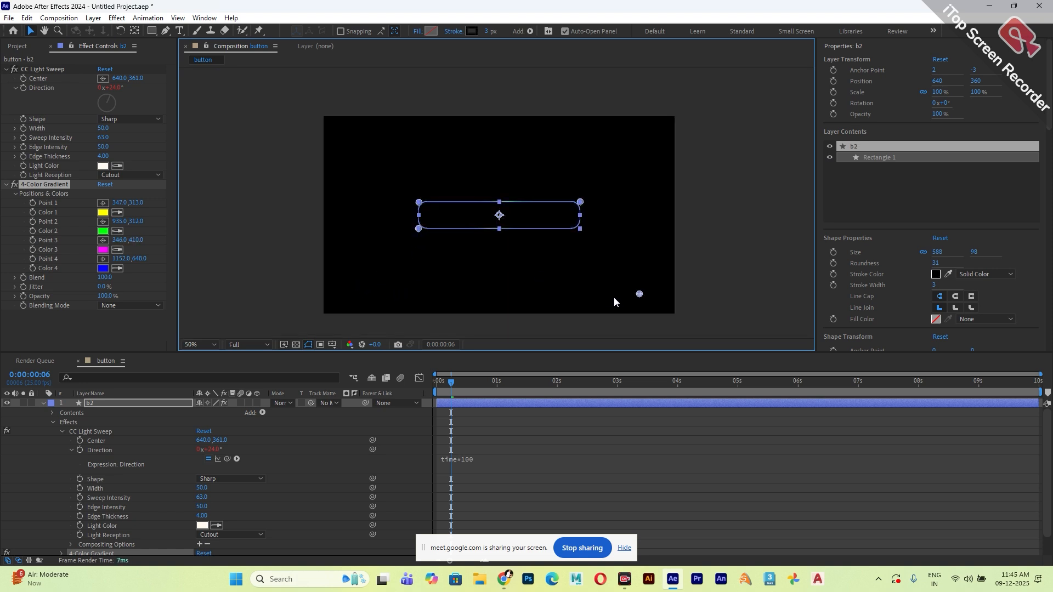
pyautogui.moveTo(637, 294); pyautogui.dragTo(579, 231)
pyautogui.press('.')
pyautogui.press('.')
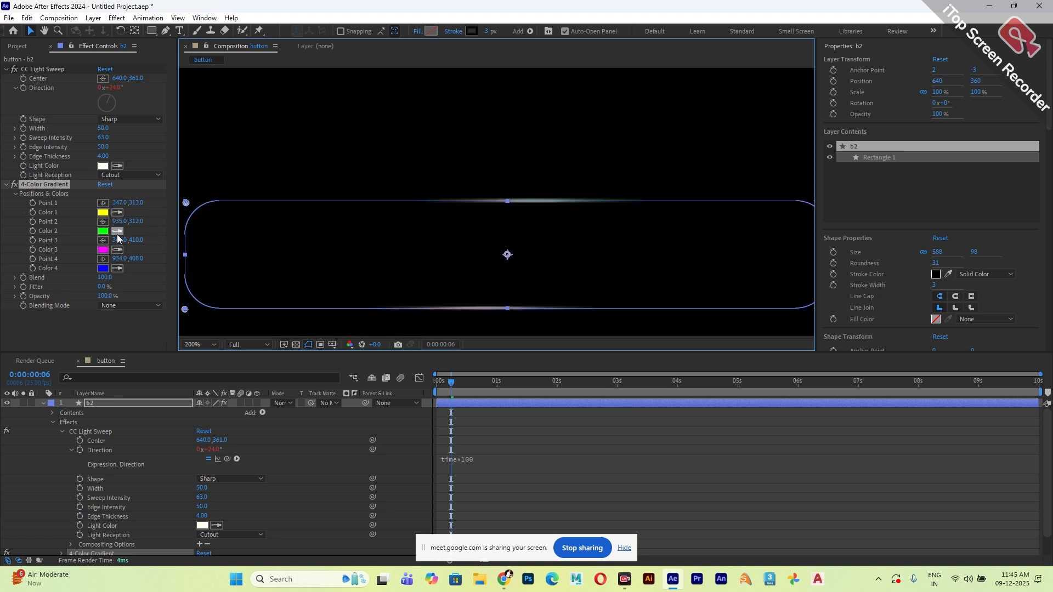
# Match gradient Color 3 to the yellow of Color 1 and set Color 2 to magenta EA00FF.
pyautogui.click(119, 251)
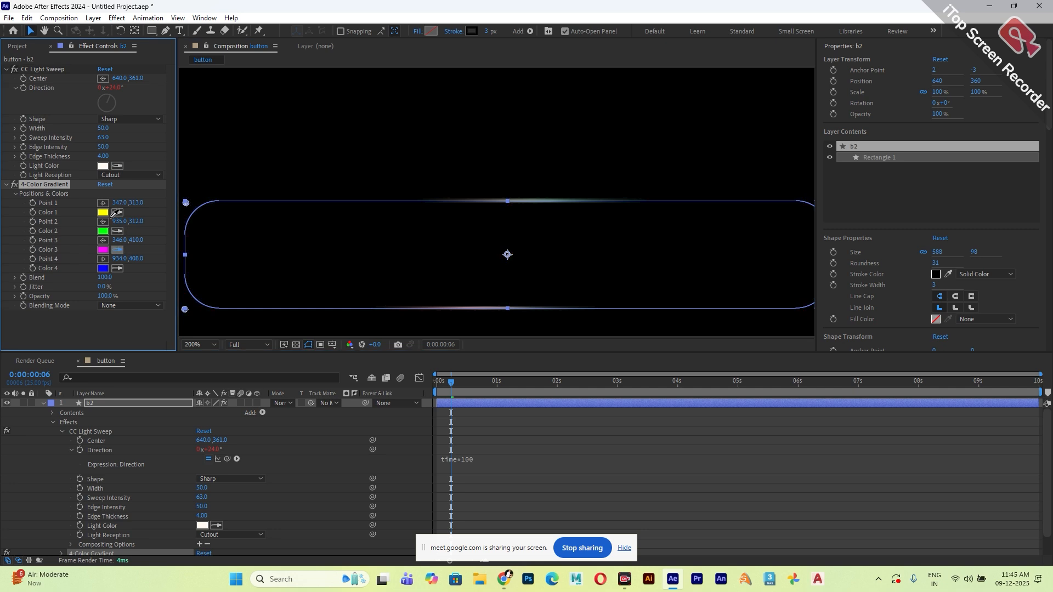
pyautogui.click(103, 213)
pyautogui.click(103, 231)
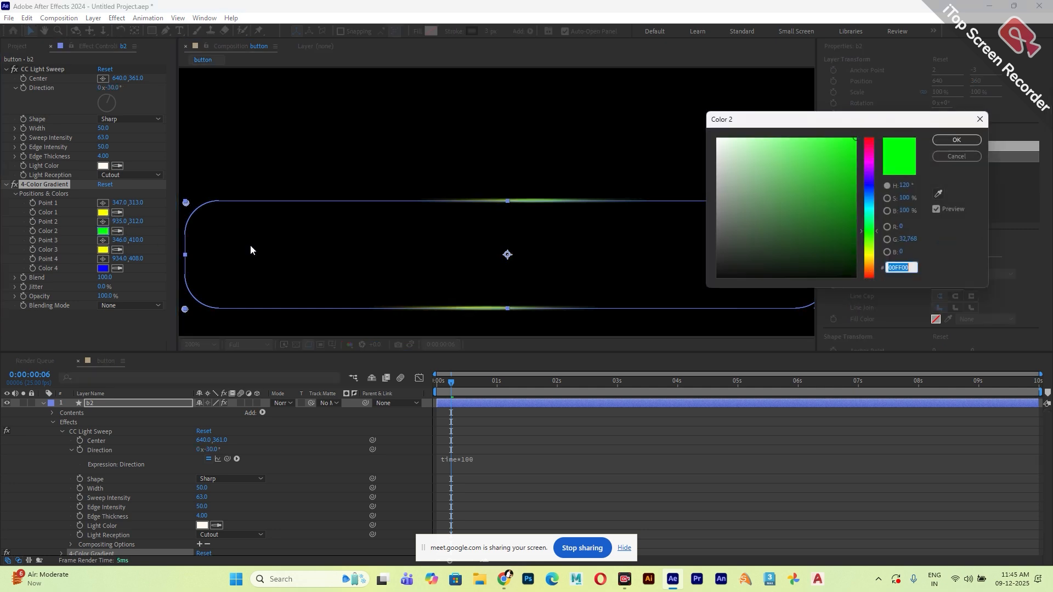
pyautogui.click(870, 166)
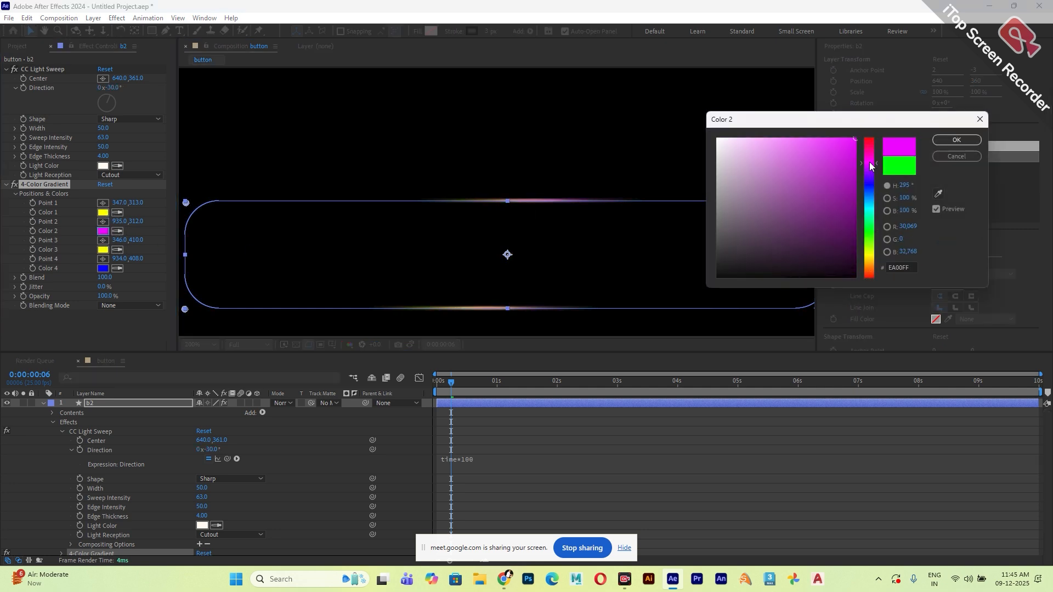
pyautogui.click(956, 140)
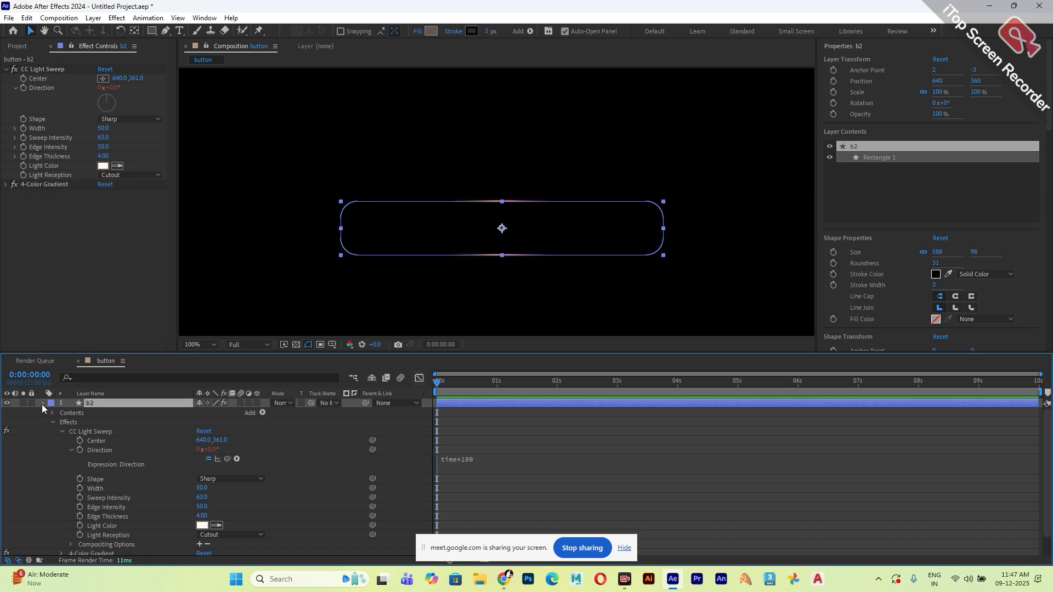
# Show the b1 layer again and duplicate it.
pyautogui.click(43, 403)
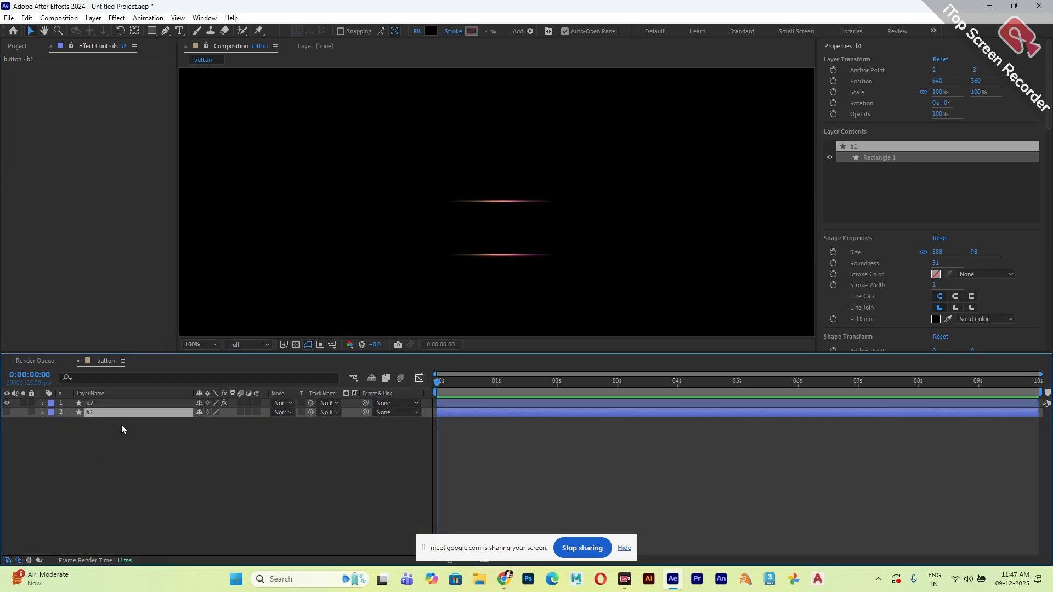
pyautogui.click(7, 413)
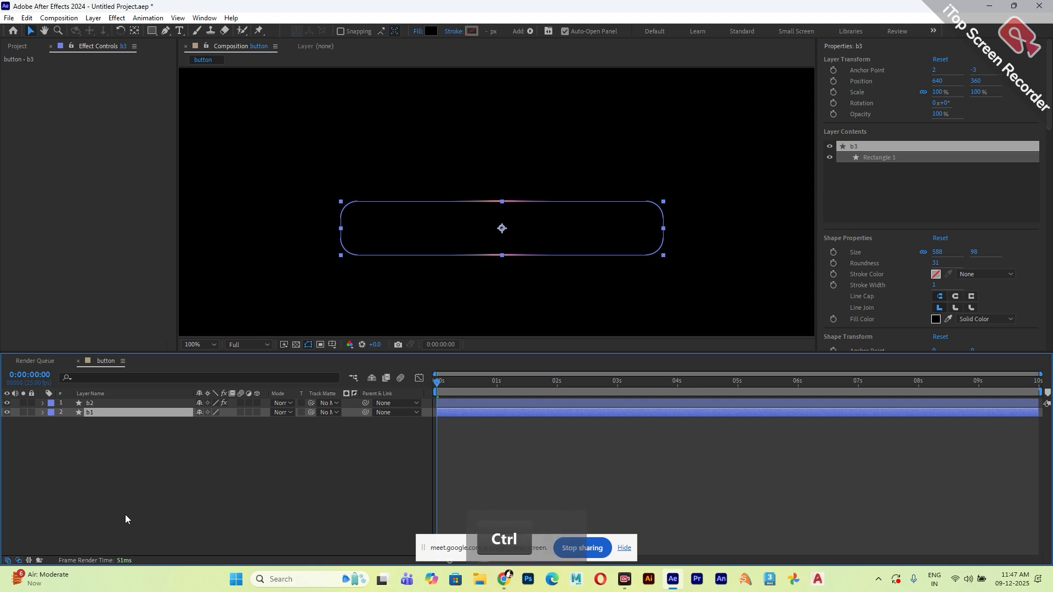
pyautogui.hotkey('ctrl', 'd')
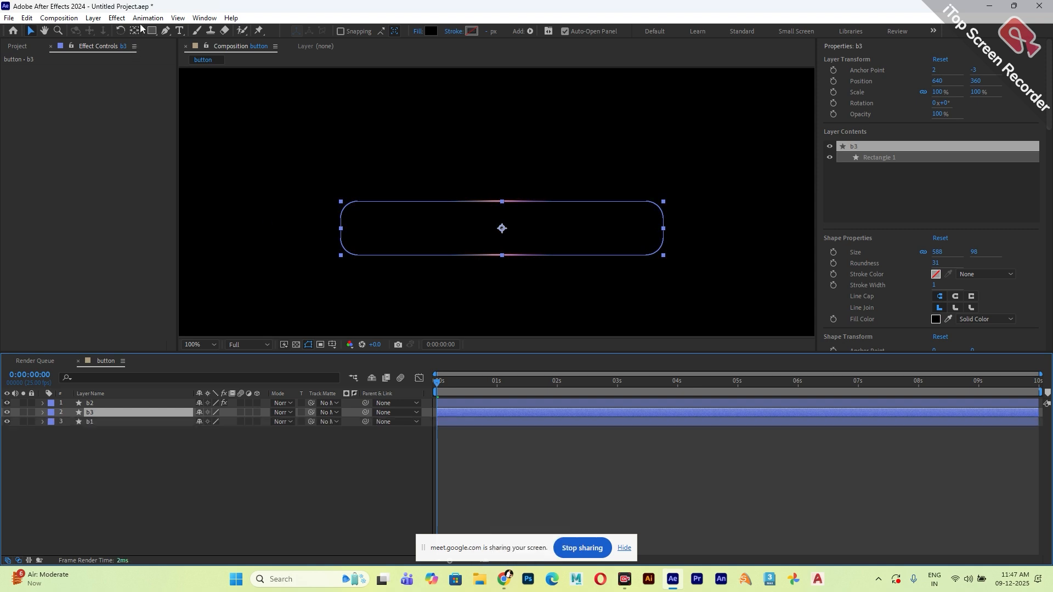
# Apply a Drop Shadow effect to the b3 layer and make its shadow colour pure red.
pyautogui.click(116, 17)
pyautogui.moveTo(188, 273)
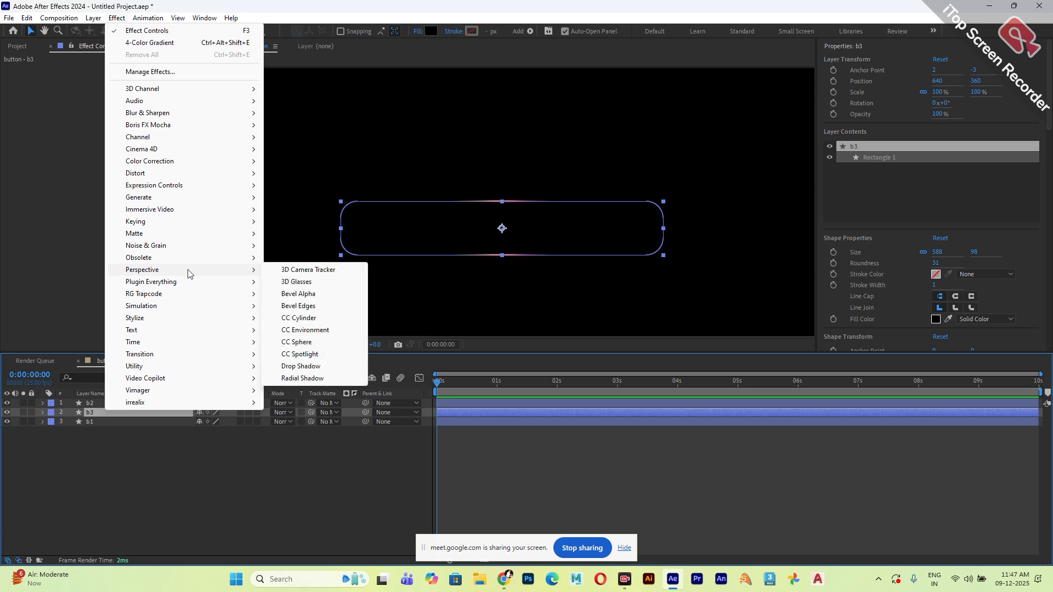
pyautogui.click(301, 366)
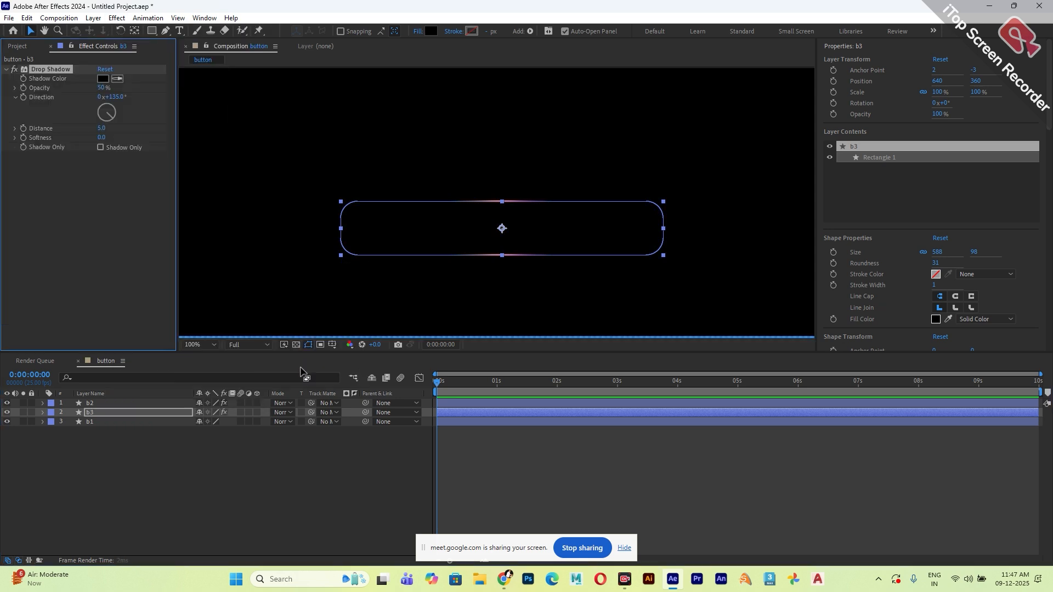
pyautogui.click(102, 79)
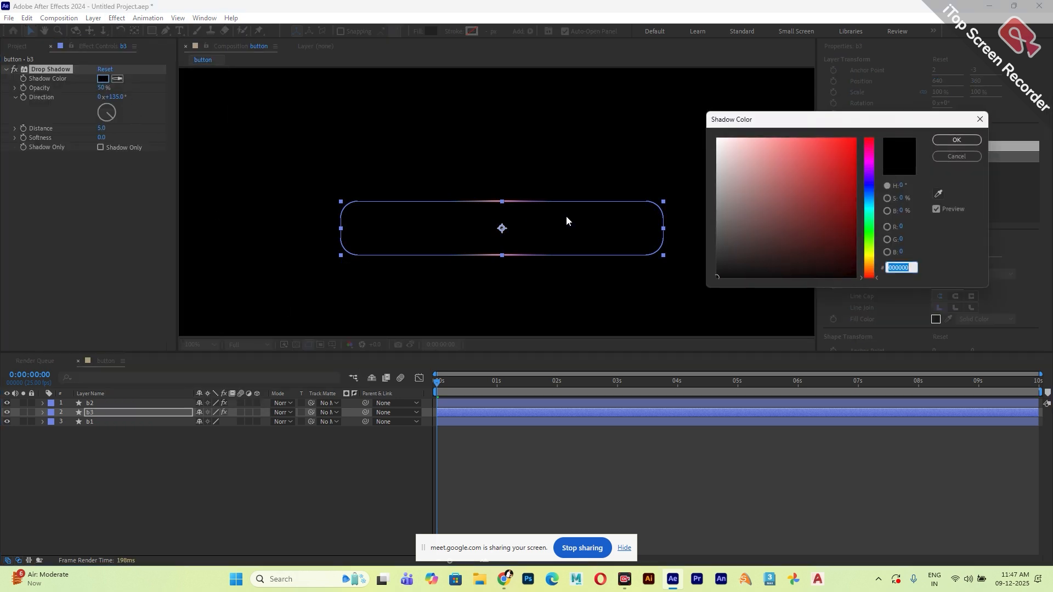
pyautogui.click(855, 139)
pyautogui.click(957, 142)
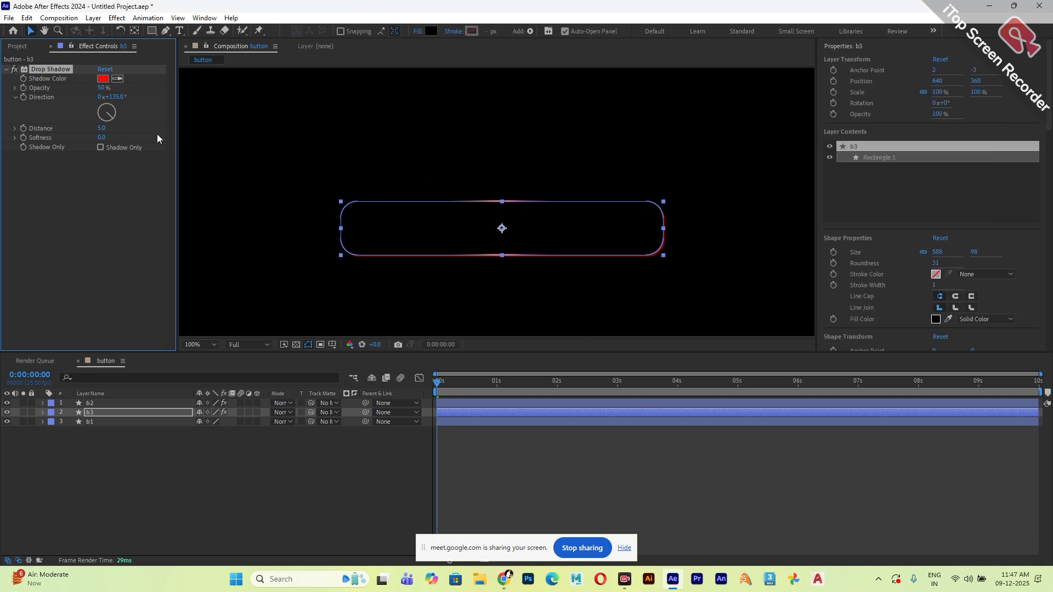
# Set the b3 drop shadow to direction -56°, distance 31, softness 245 and opacity 37%.
pyautogui.moveTo(100, 129); pyautogui.dragTo(19, 98)
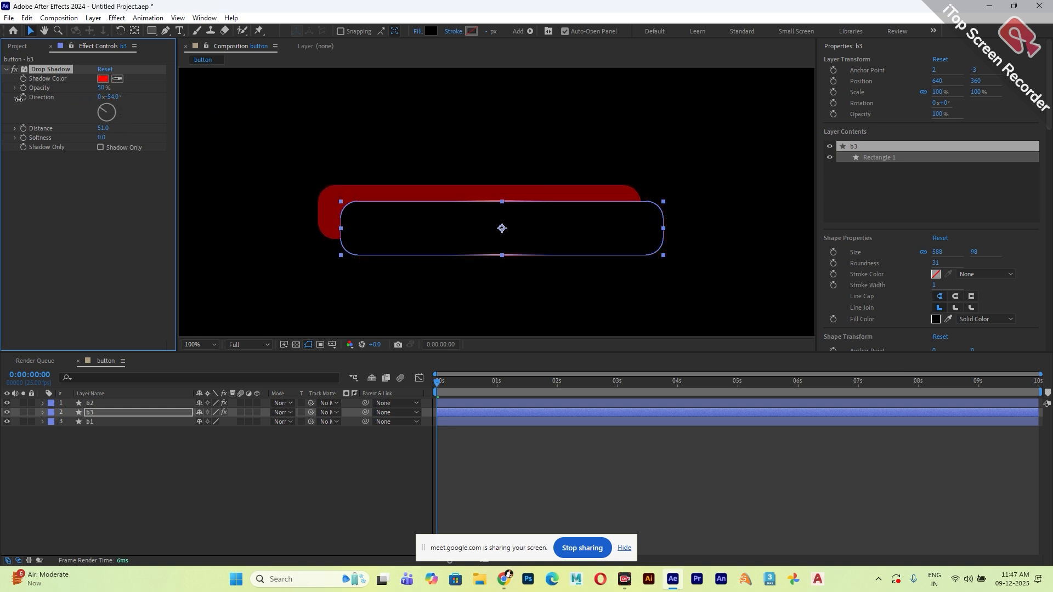
pyautogui.moveTo(110, 98); pyautogui.dragTo(108, 98)
pyautogui.moveTo(99, 128); pyautogui.dragTo(200, 136)
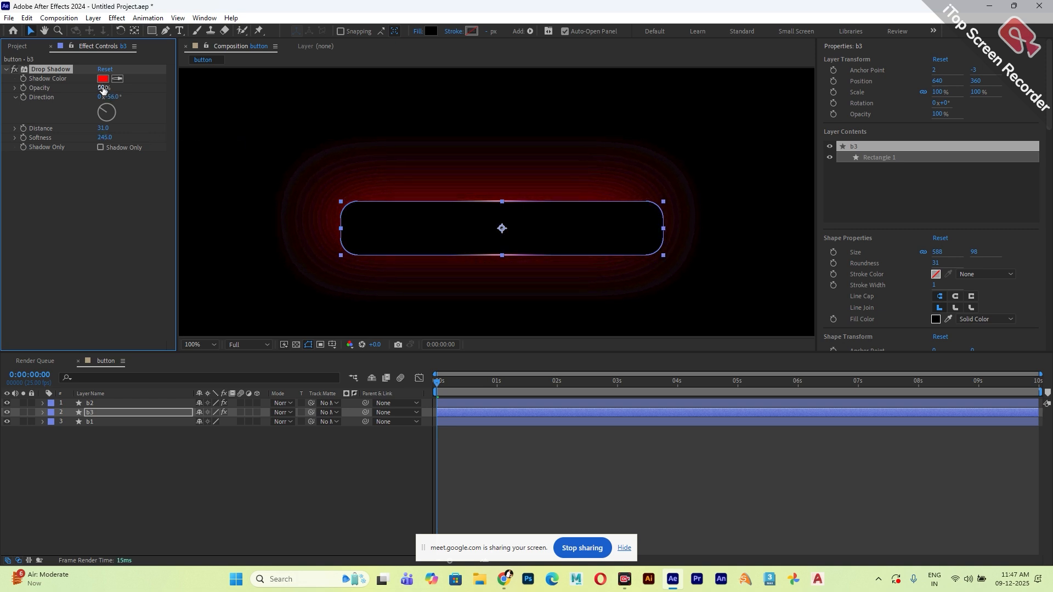
pyautogui.moveTo(102, 87); pyautogui.dragTo(92, 88)
# Duplicate the drop shadow on b3 and turn the first shadow's direction to 79°.
pyautogui.hotkey('ctrl', 'd')
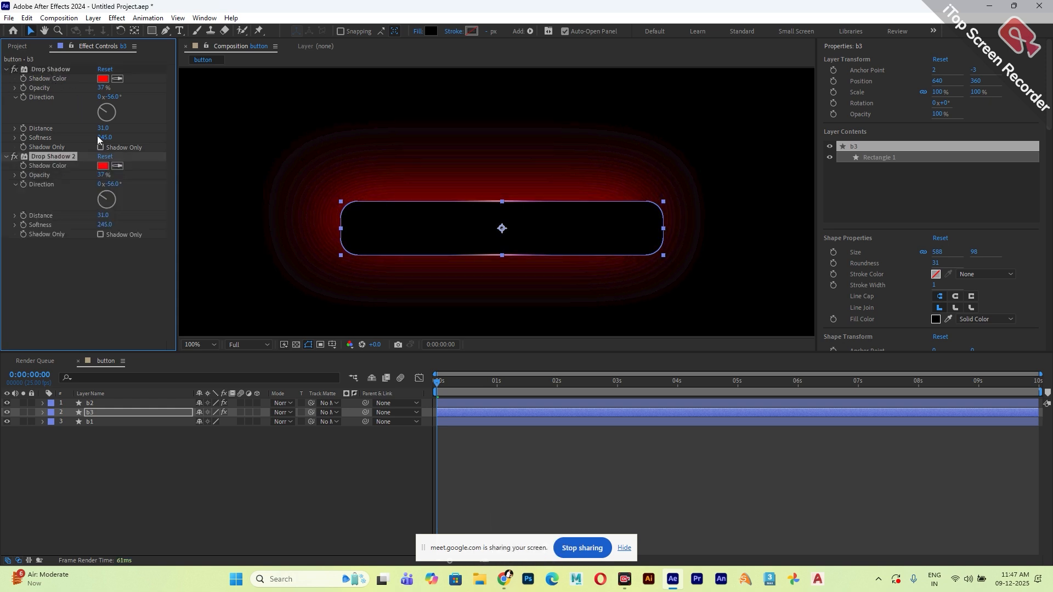
pyautogui.moveTo(103, 110); pyautogui.dragTo(110, 109)
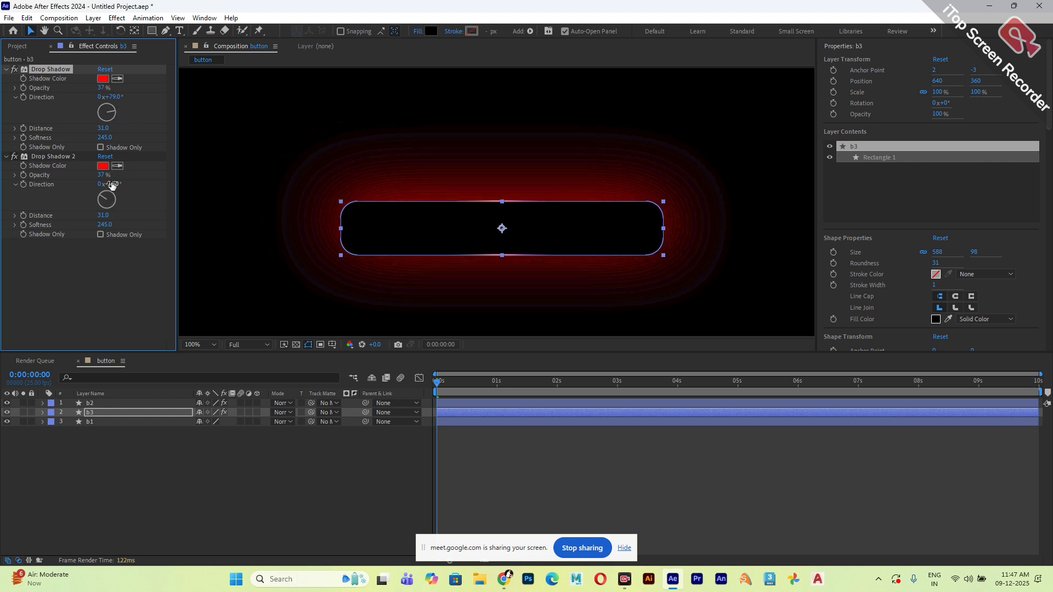
# Set the second drop shadow on b3 to direction -89°, magenta colour FC00FF, distance 0 and softness 336.
pyautogui.moveTo(108, 184)
pyautogui.mouseDown()
pyautogui.moveTo(133, 183)
pyautogui.moveTo(90, 179)
pyautogui.mouseUp()
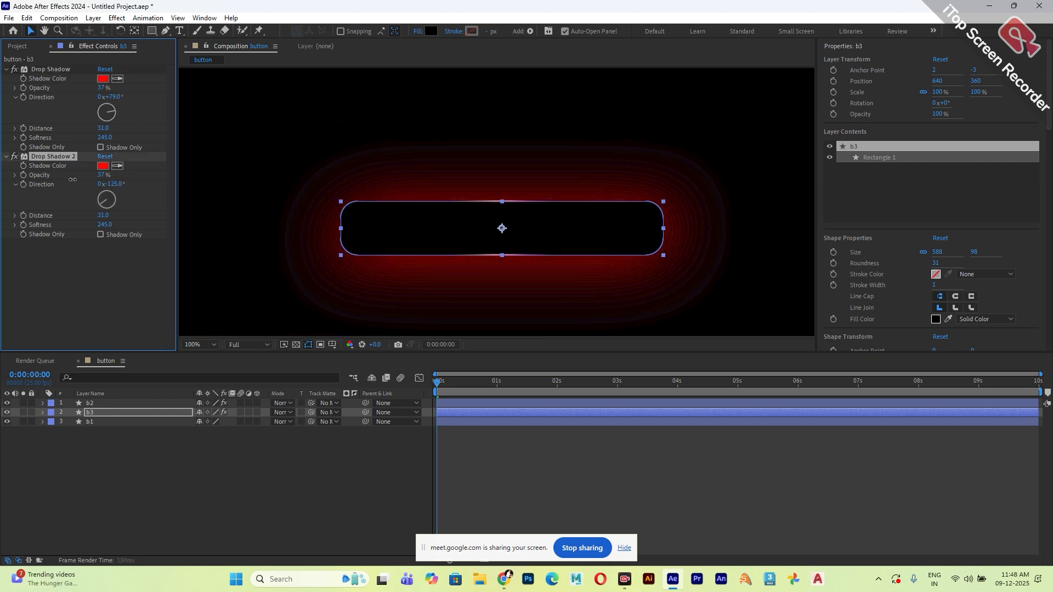
pyautogui.click(102, 166)
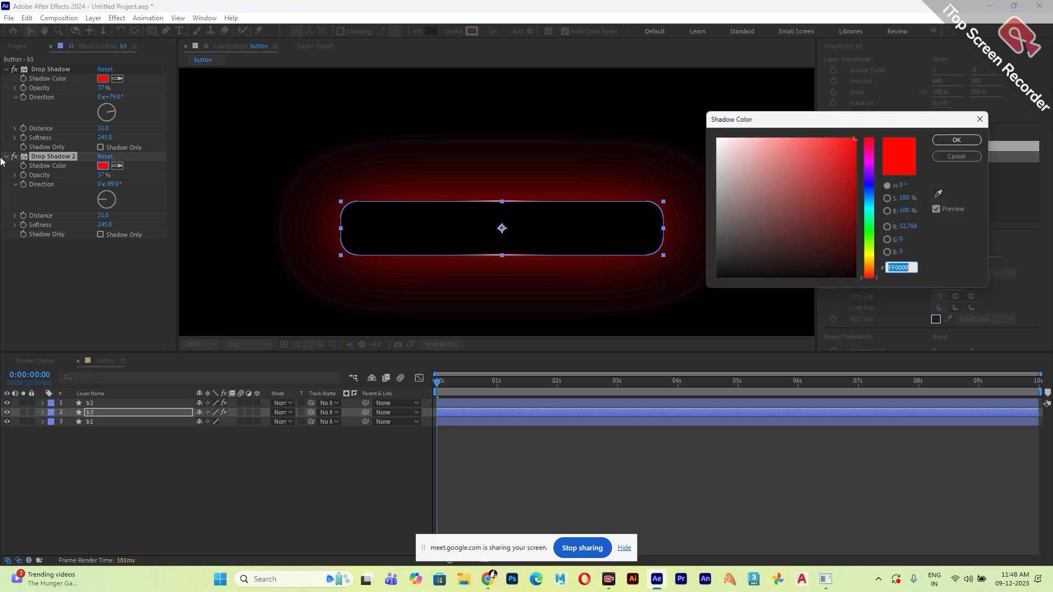
pyautogui.moveTo(862, 221); pyautogui.dragTo(861, 153)
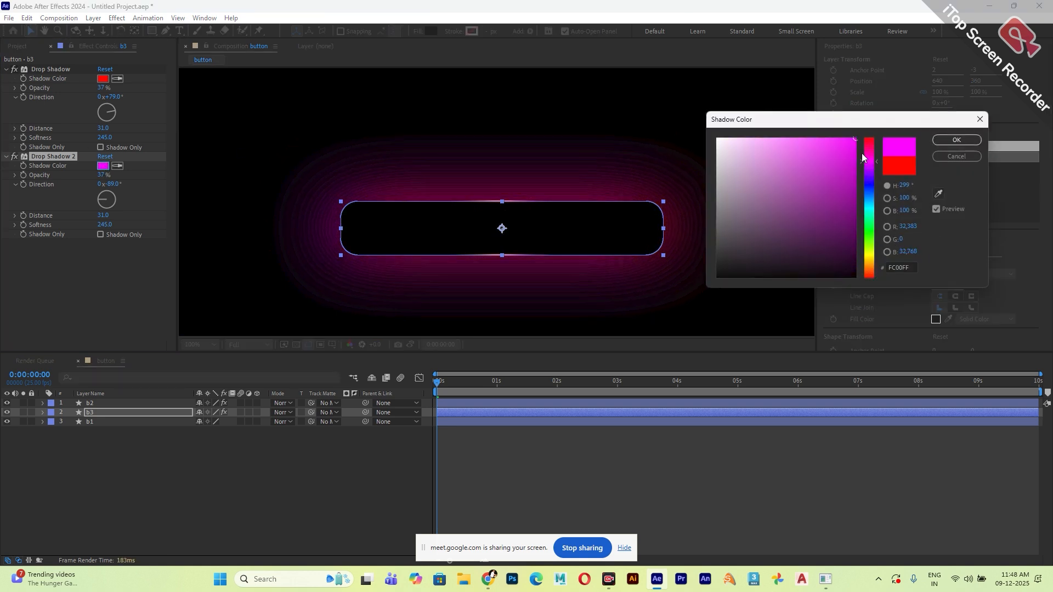
pyautogui.click(956, 140)
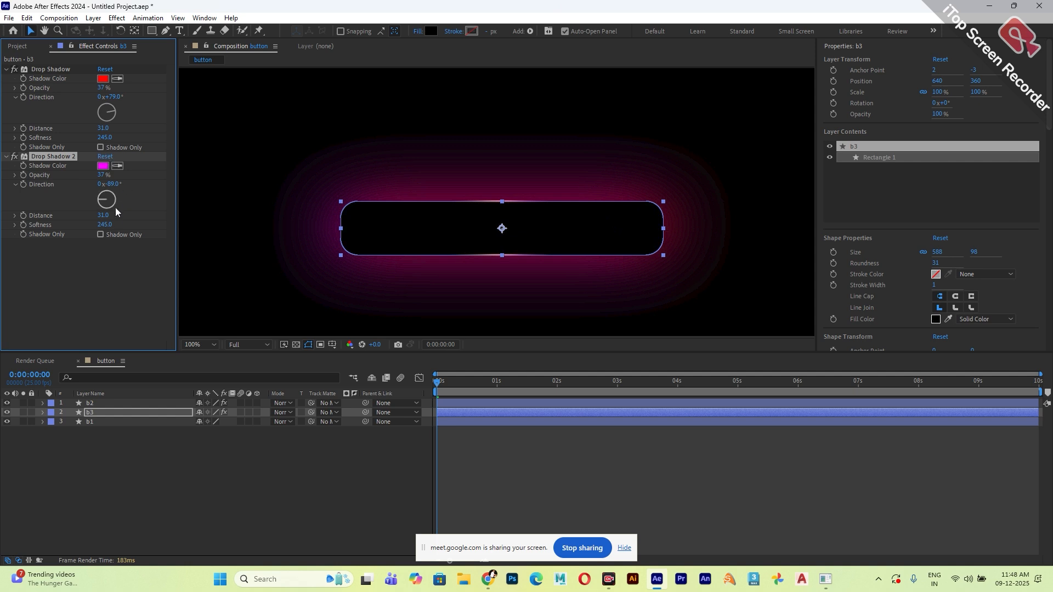
pyautogui.moveTo(106, 215); pyautogui.dragTo(131, 226)
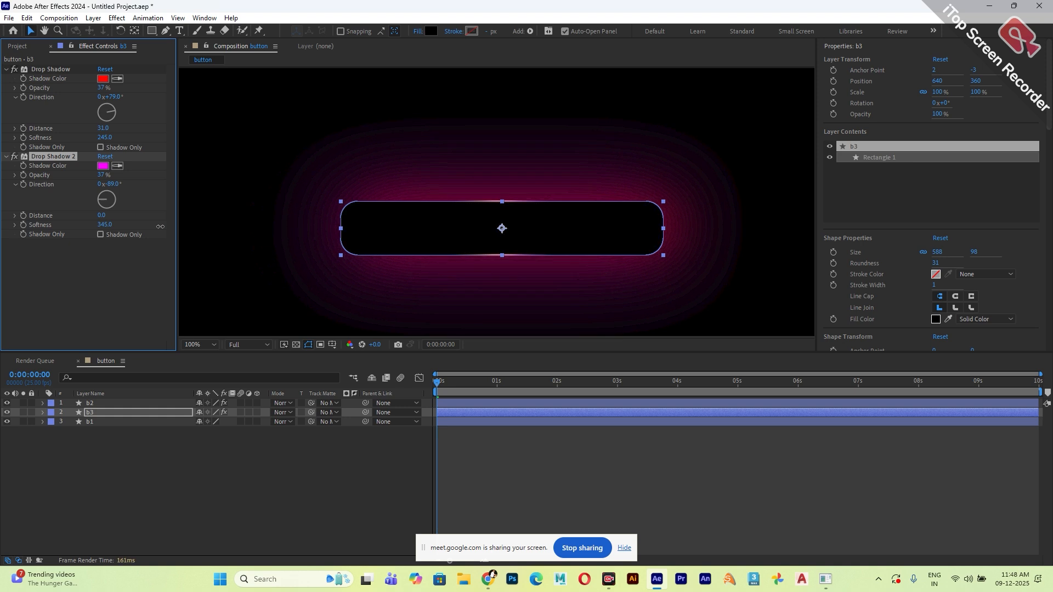
pyautogui.click(204, 458)
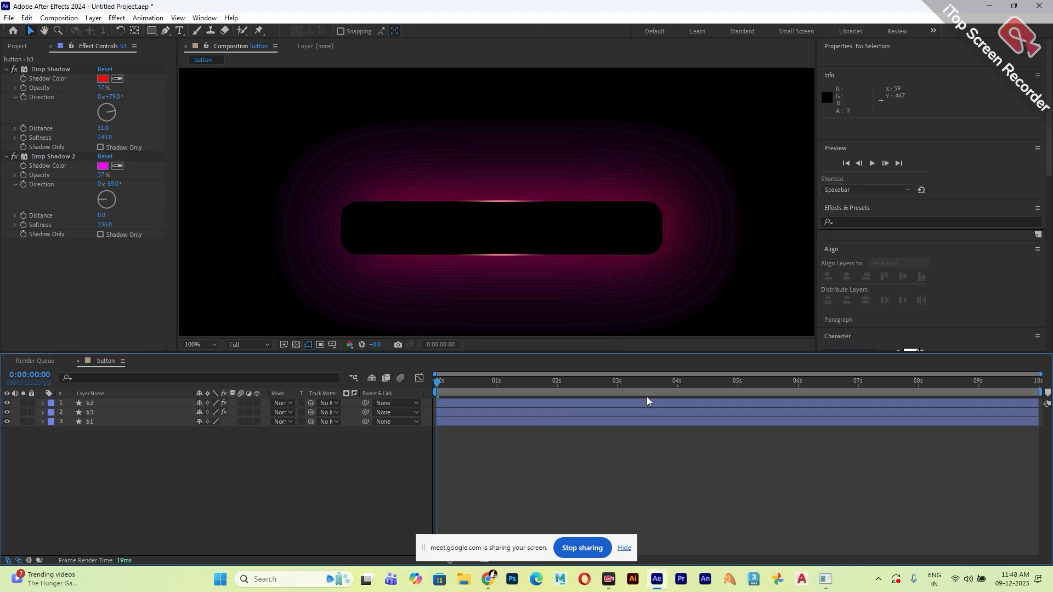
# Duplicate the magenta drop shadow on b3 and make the copy's shadow colour light blue.
pyautogui.click(51, 157)
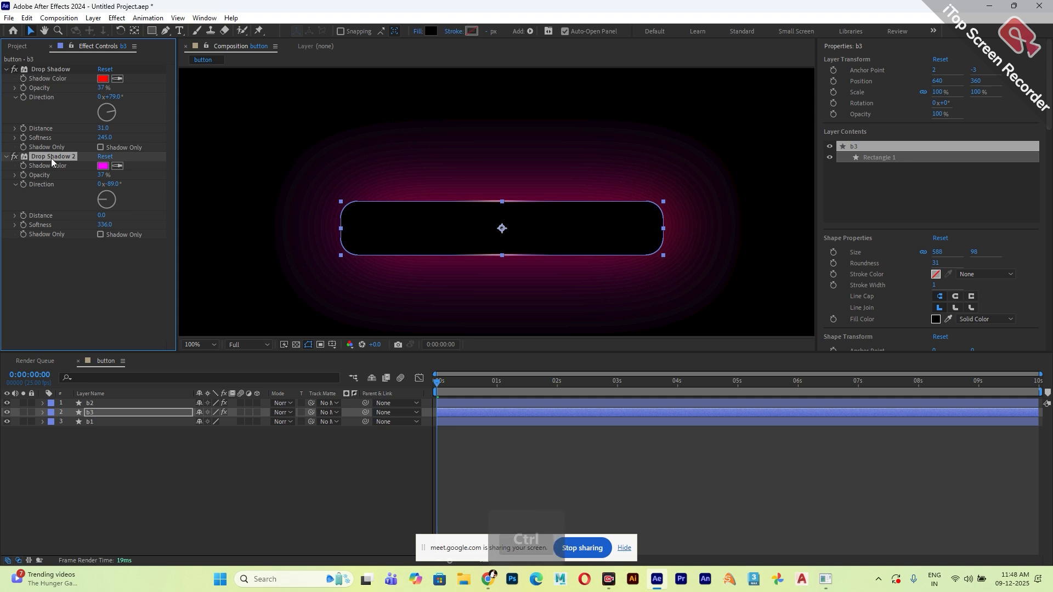
pyautogui.hotkey('ctrl', 'd')
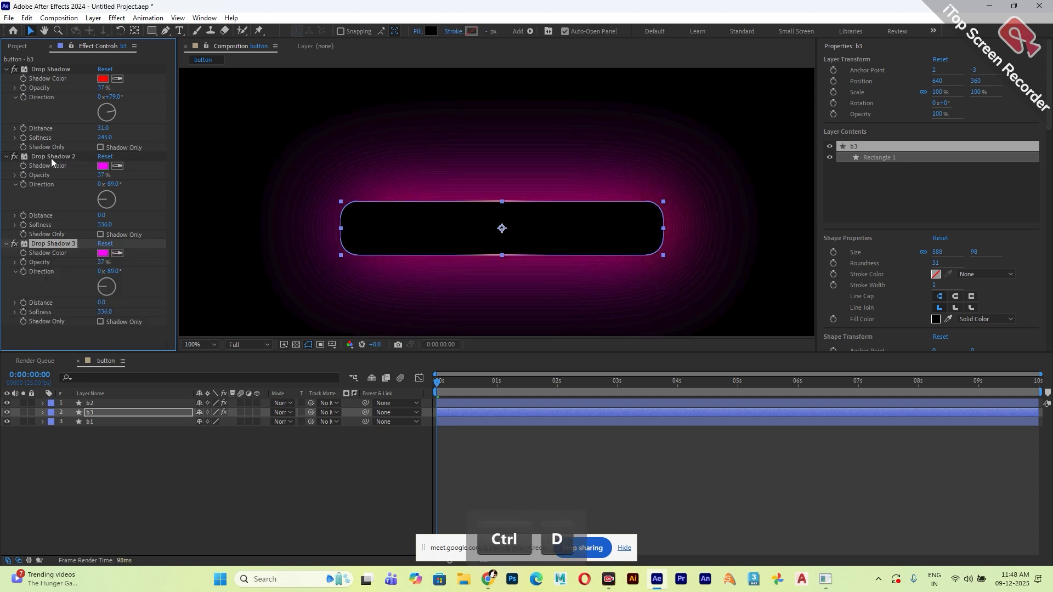
pyautogui.click(105, 253)
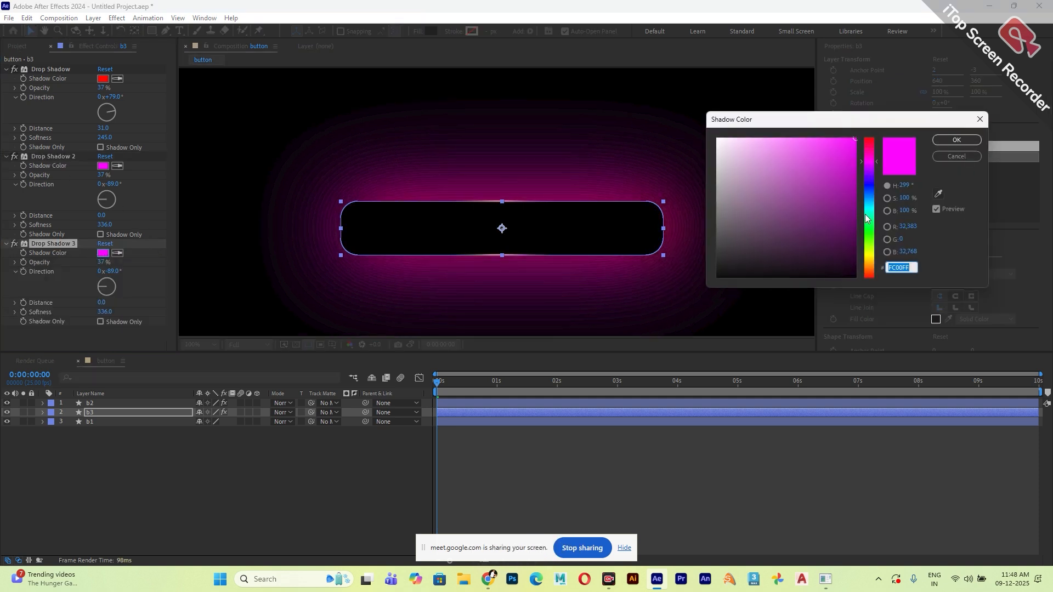
pyautogui.moveTo(867, 218); pyautogui.dragTo(866, 204)
pyautogui.click(952, 140)
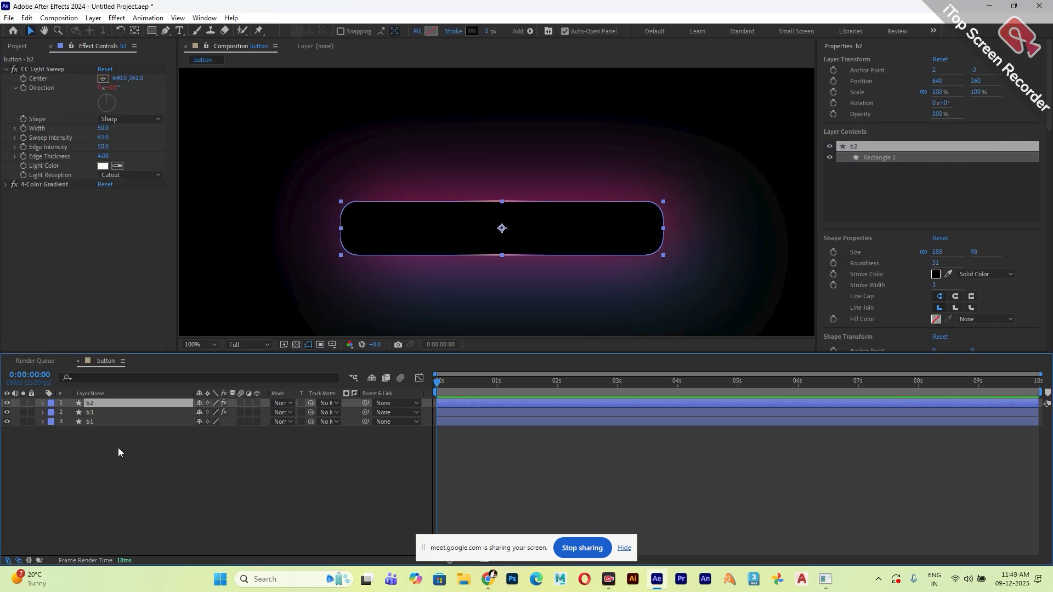
pyautogui.click(117, 447)
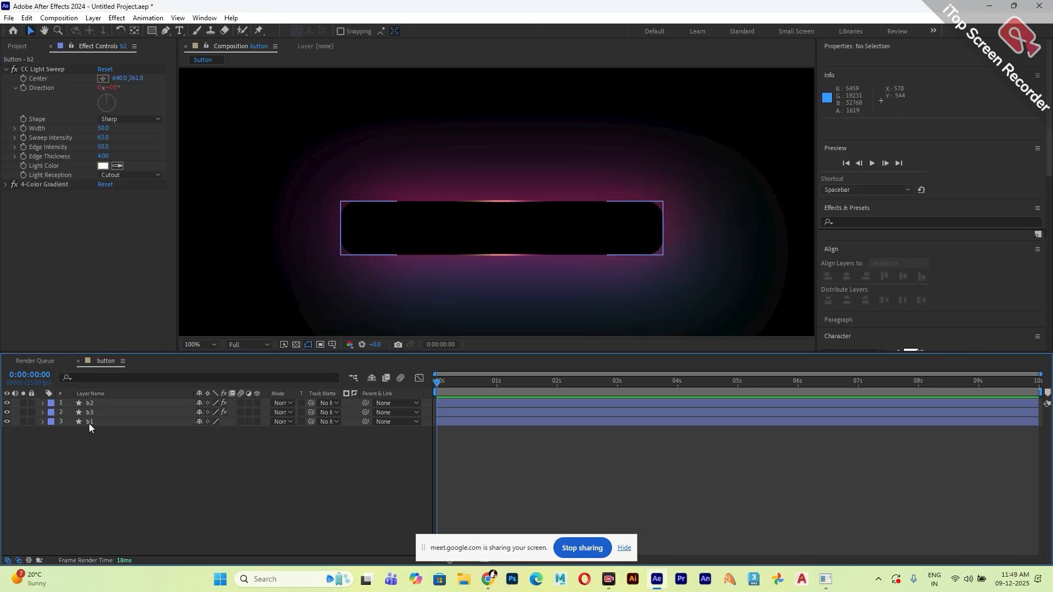
# Rename the b1 layer as mask.
pyautogui.click(98, 416)
pyautogui.click(96, 422)
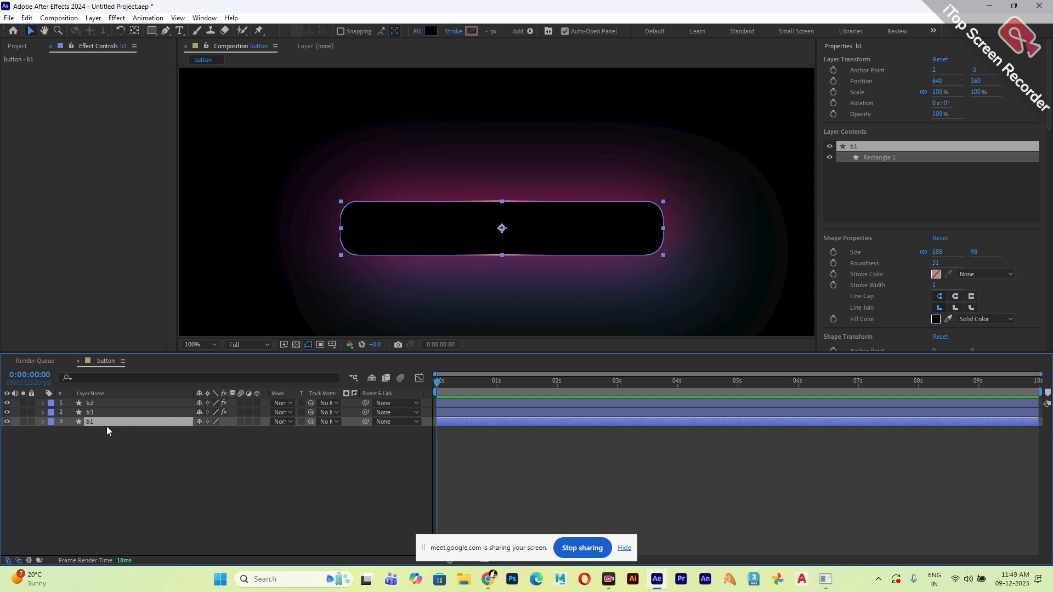
pyautogui.press('Return')
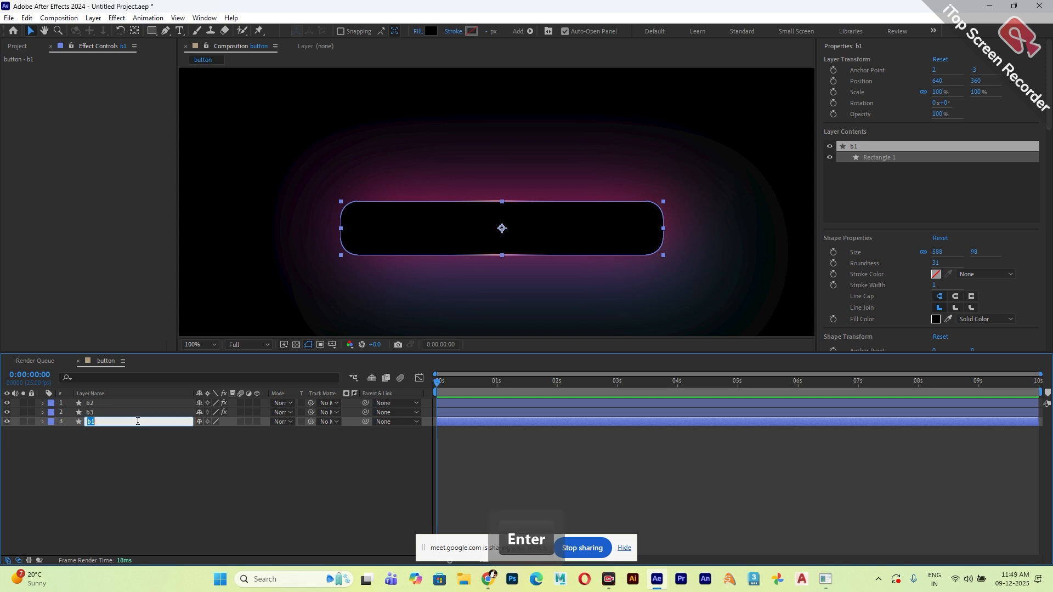
pyautogui.write('mask')
pyautogui.press('Return')
# Paste the Paras Digital Academy text layer onto the button and set its font to Montserrat ExtraLight.
pyautogui.hotkey('ctrl', 'v')
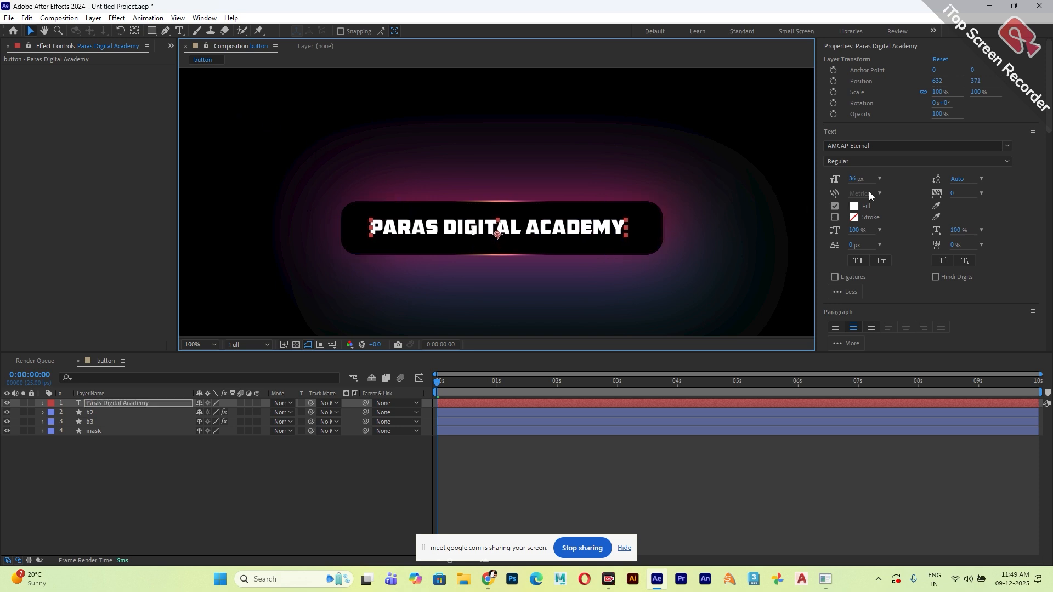
pyautogui.click(1010, 146)
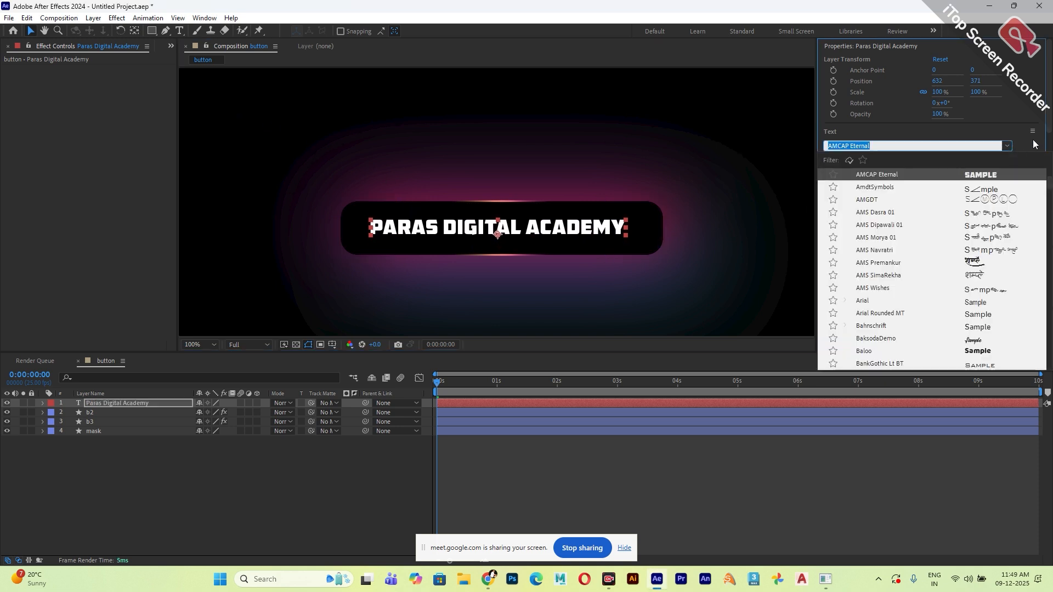
pyautogui.moveTo(1049, 190); pyautogui.dragTo(1050, 168)
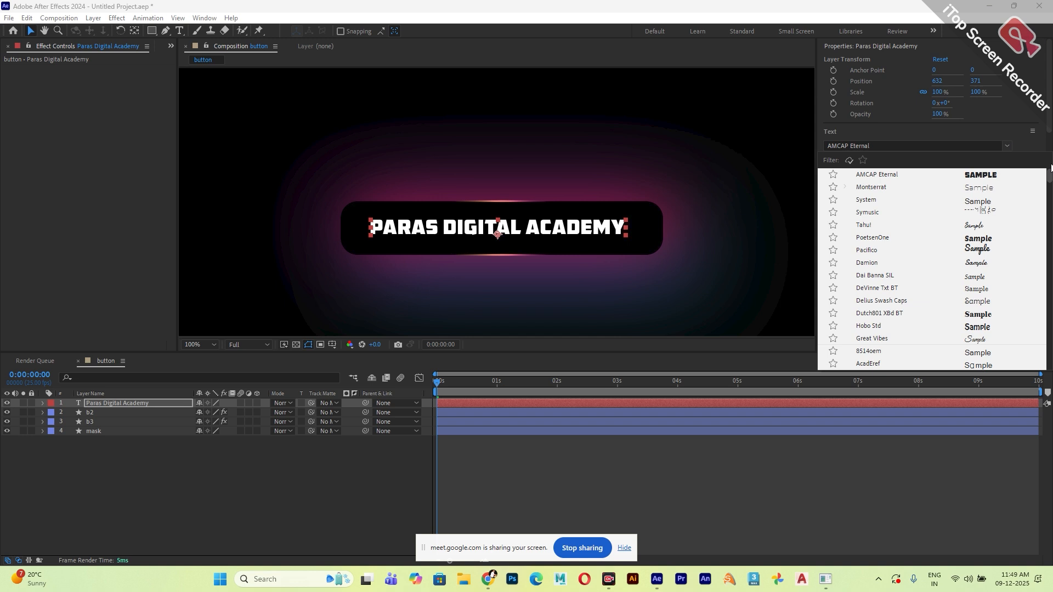
pyautogui.click(966, 188)
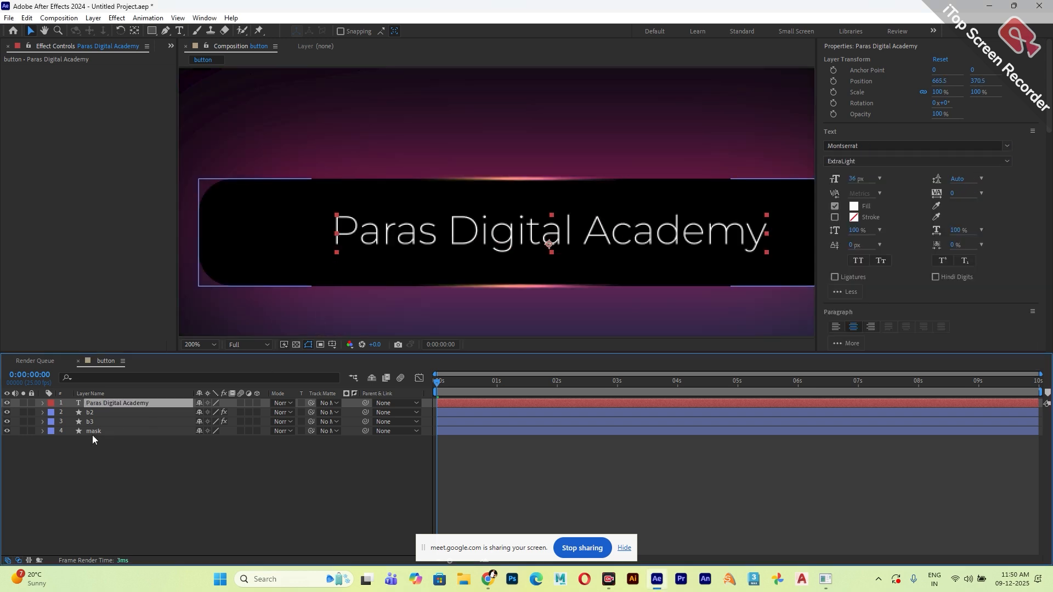
# Move the mask layer above the text layer and assign it as the text's track matte.
pyautogui.moveTo(103, 431); pyautogui.dragTo(105, 400)
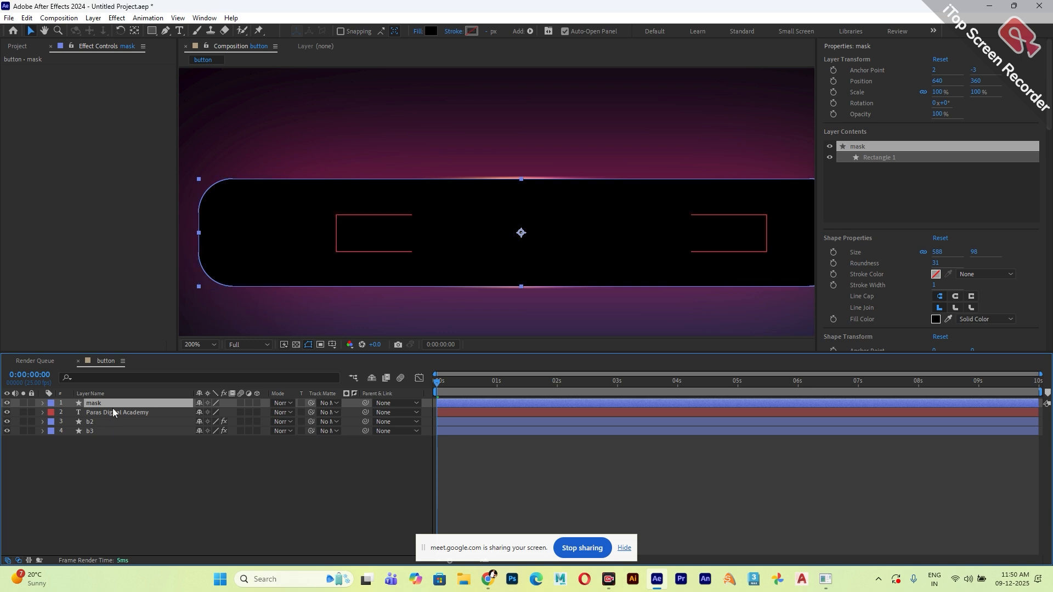
pyautogui.click(120, 412)
pyautogui.click(329, 413)
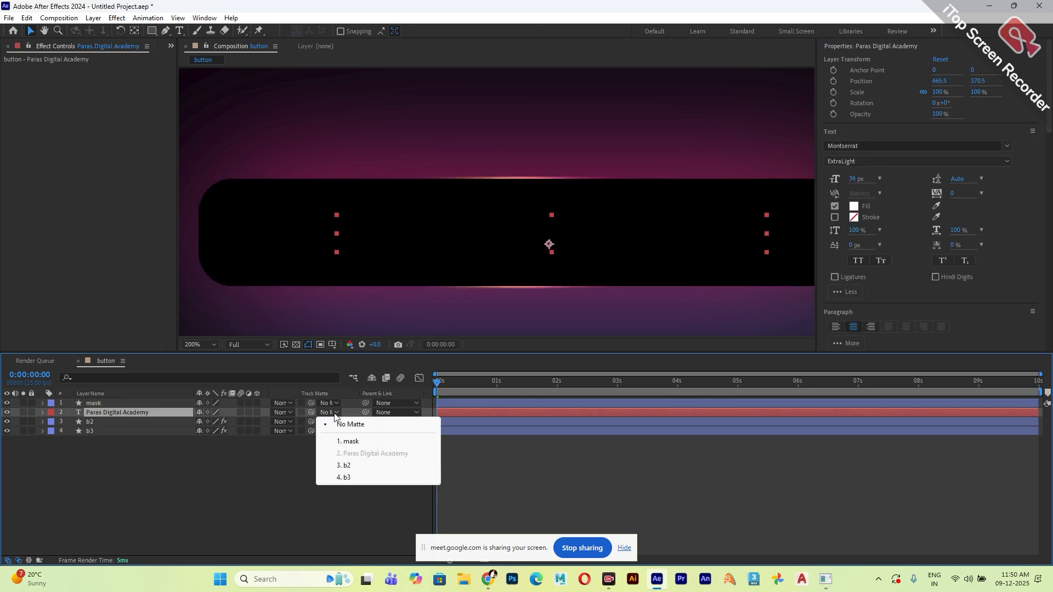
pyautogui.click(353, 443)
pyautogui.click(229, 478)
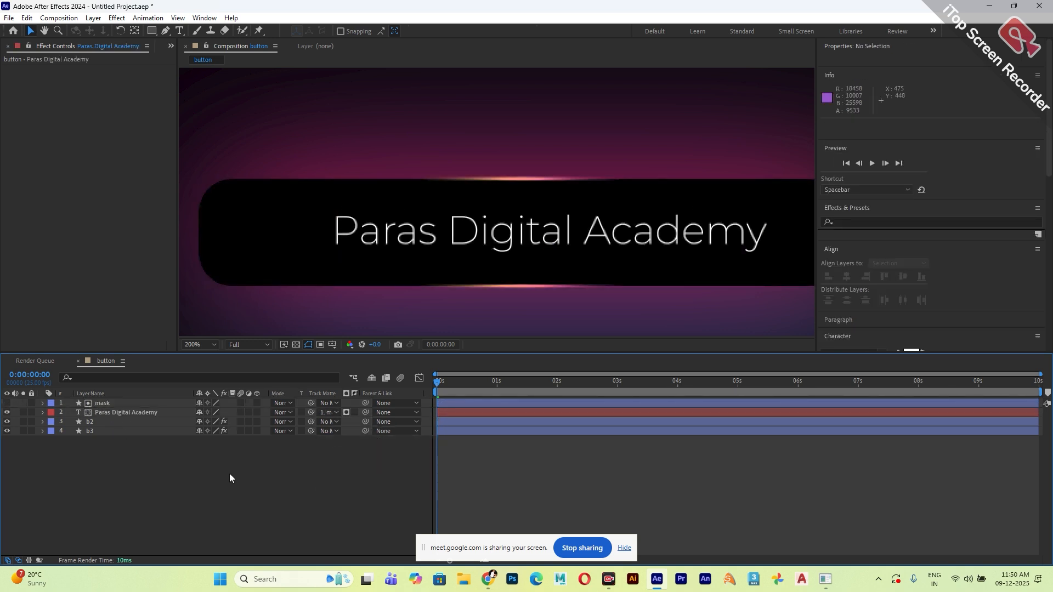
# Add position keyframes to the text layer at 0:00:00:11 and 0:00:01:12.
pyautogui.click(113, 414)
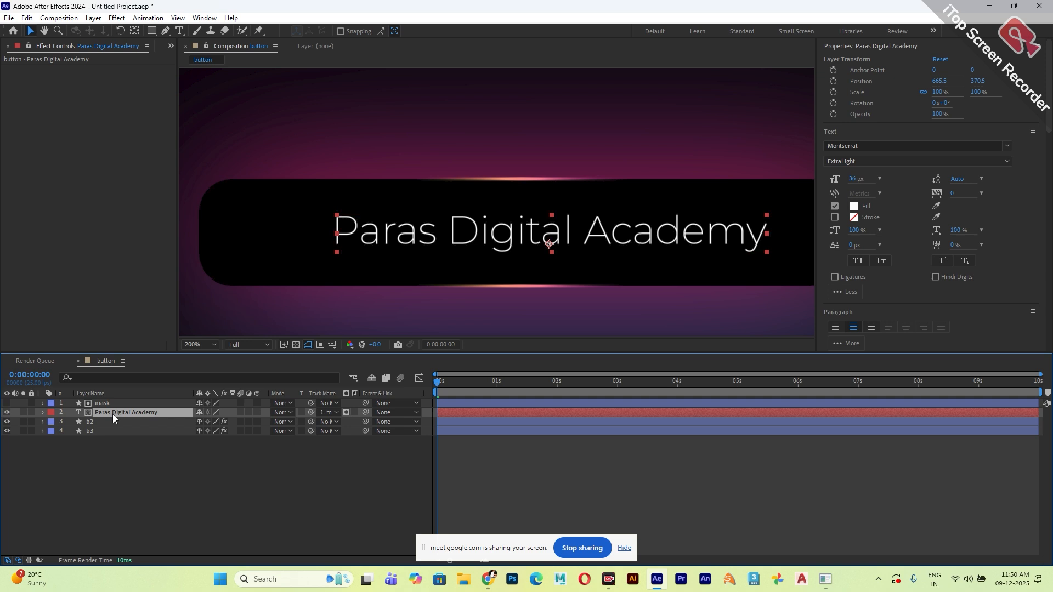
pyautogui.press('p')
pyautogui.moveTo(449, 386)
pyautogui.mouseDown()
pyautogui.moveTo(476, 393)
pyautogui.moveTo(463, 393)
pyautogui.mouseUp()
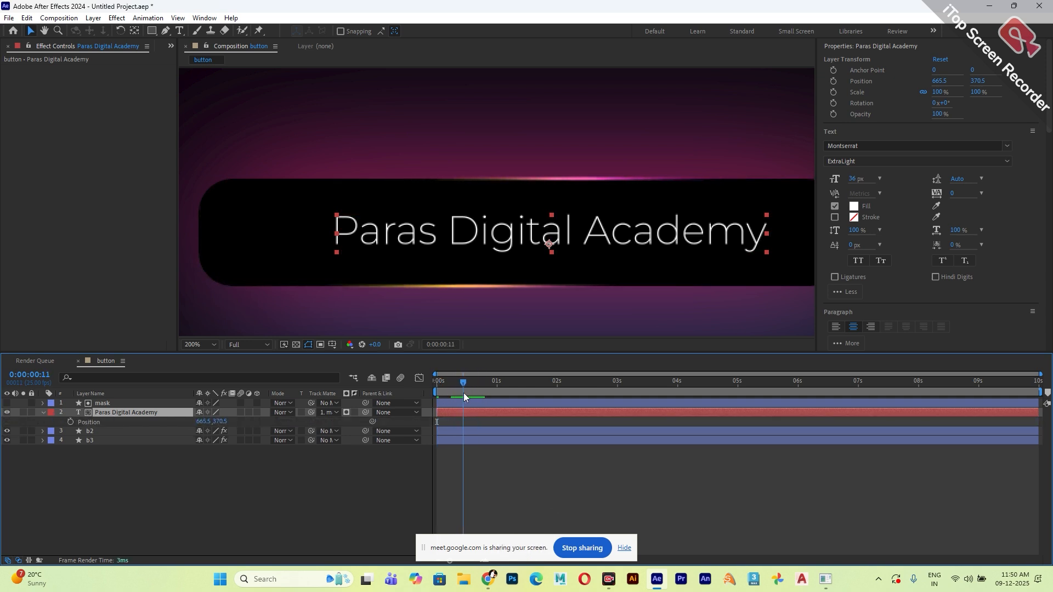
pyautogui.click(70, 422)
pyautogui.click(528, 388)
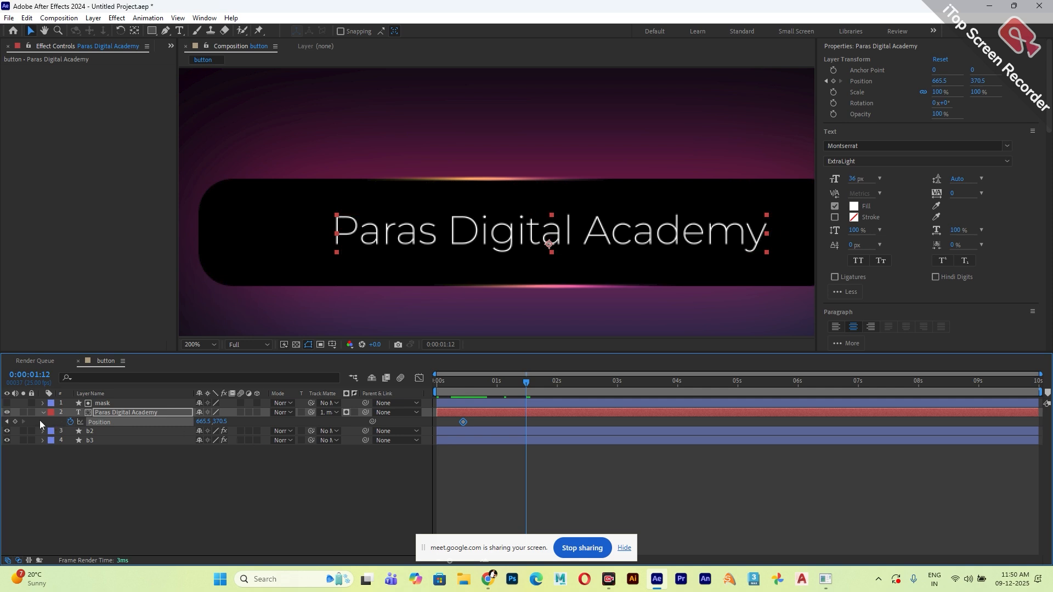
pyautogui.click(15, 421)
# At the first position keyframe, move the text straight down below the button to 665.5, 467.5.
pyautogui.moveTo(528, 382); pyautogui.dragTo(462, 385)
pyautogui.scroll(-2, 469, 243)
pyautogui.scroll(1, 526, 211)
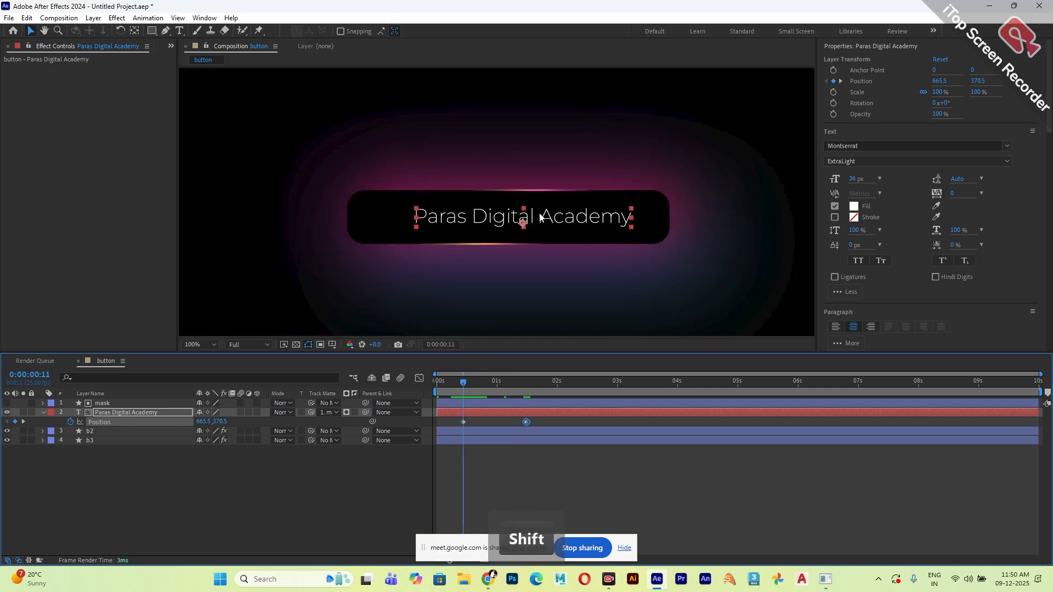
pyautogui.moveTo(545, 220); pyautogui.dragTo(547, 273)
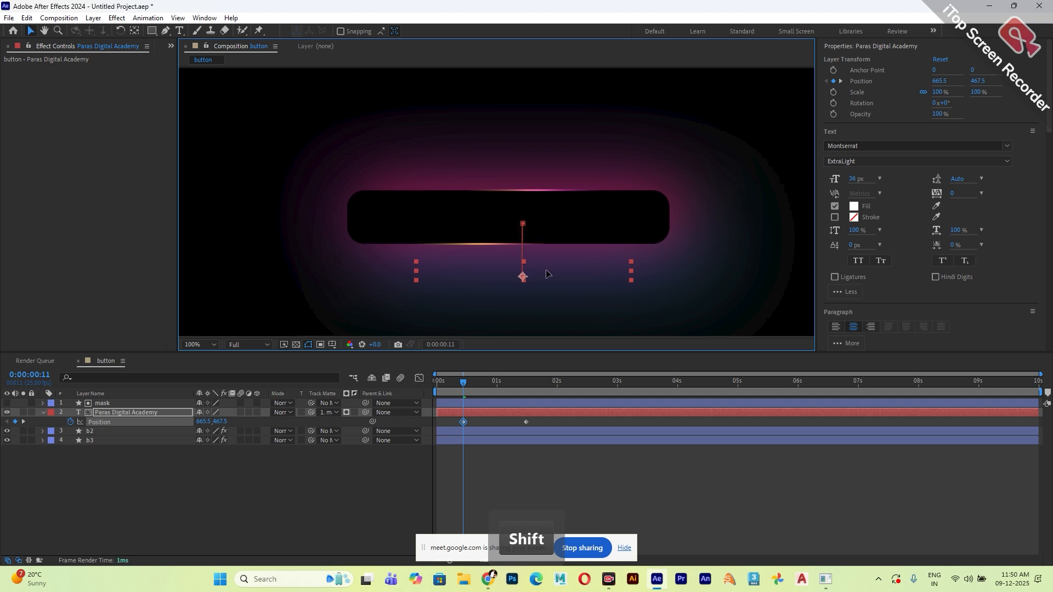
# Apply Easy Ease to both text position keyframes and adjust their curve in the Graph Editor.
pyautogui.moveTo(540, 423); pyautogui.dragTo(465, 420)
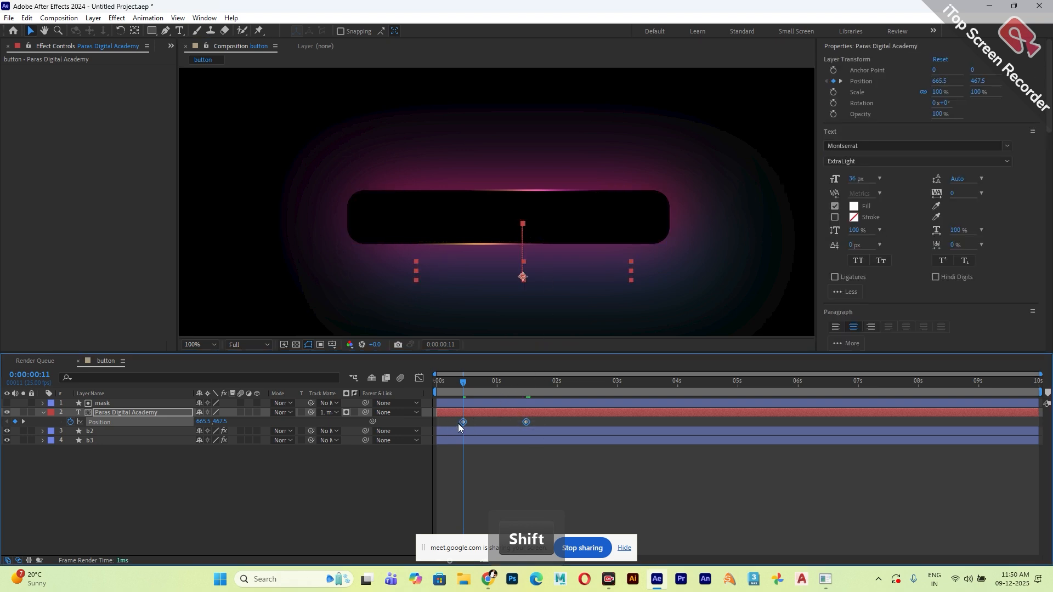
pyautogui.rightClick(462, 423)
pyautogui.moveTo(513, 420)
pyautogui.click(667, 447)
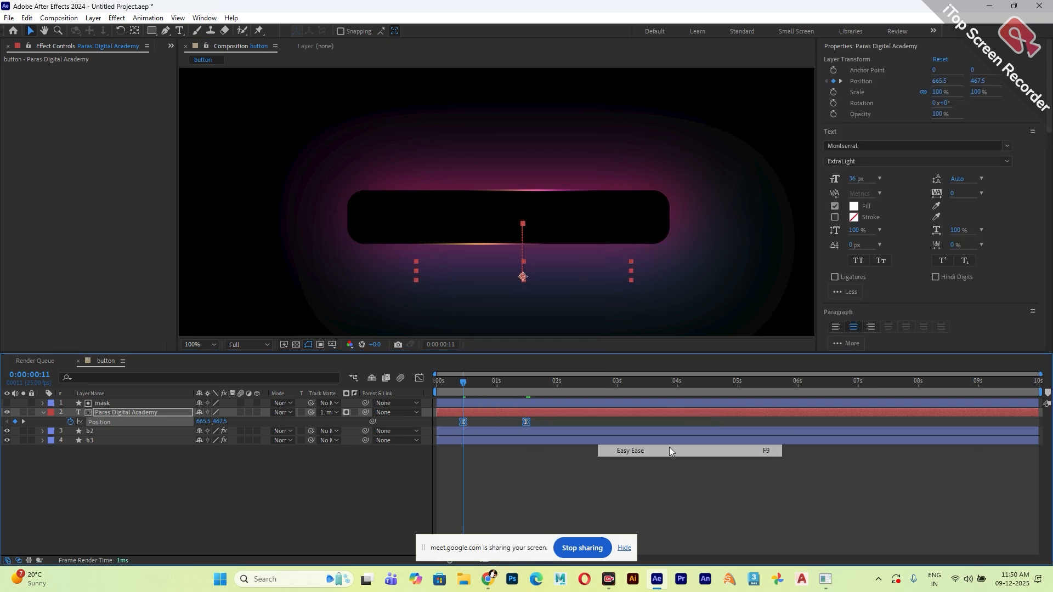
pyautogui.click(420, 378)
pyautogui.moveTo(485, 516)
pyautogui.mouseDown()
pyautogui.moveTo(446, 534)
pyautogui.moveTo(496, 530)
pyautogui.mouseUp()
pyautogui.click(419, 377)
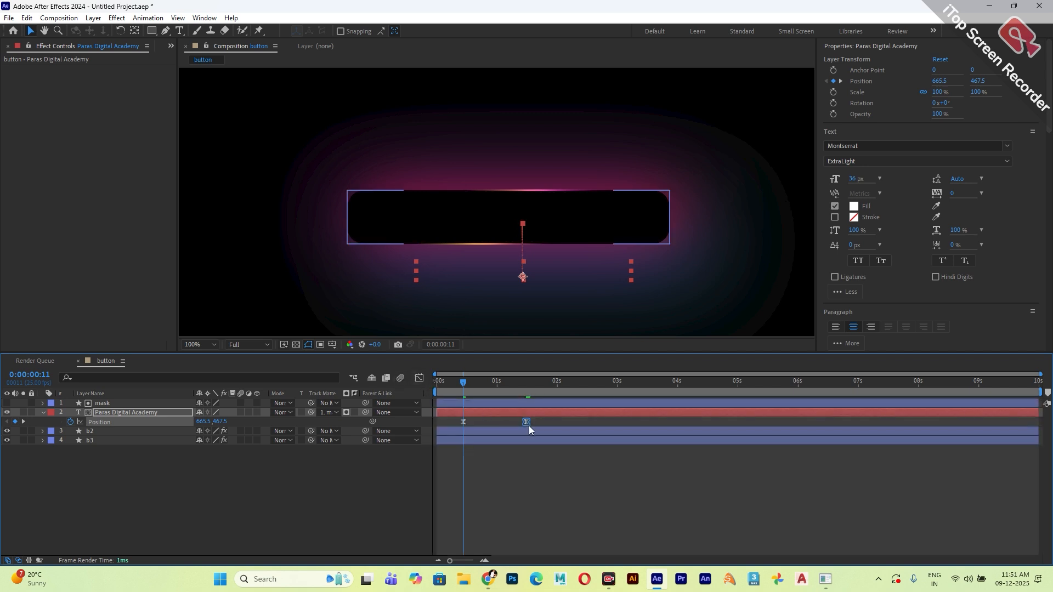
# Preview the text sliding up into the button, including a playback from the start of the timeline.
pyautogui.press('space')
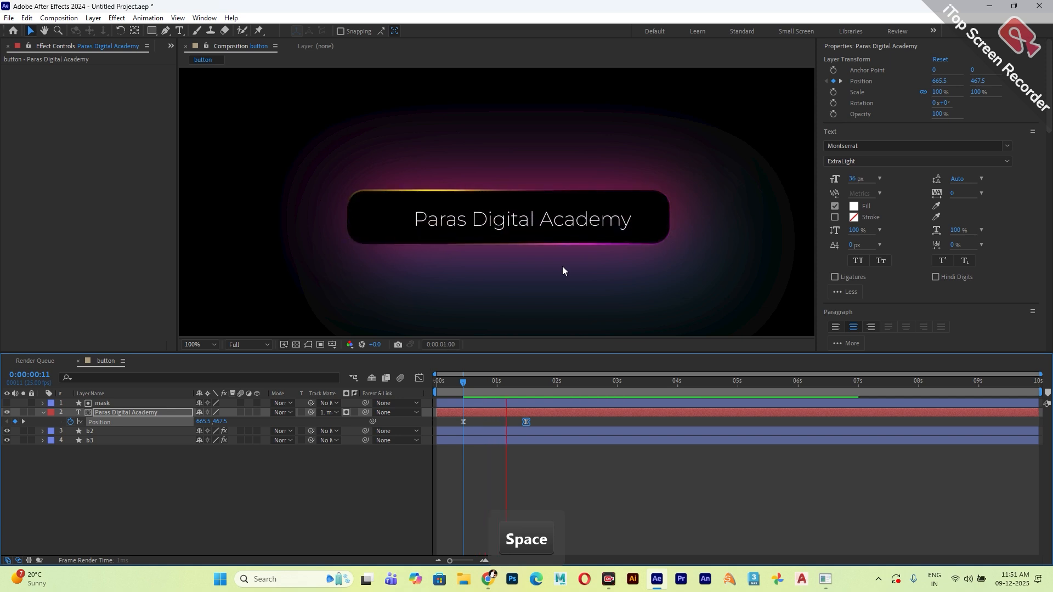
pyautogui.moveTo(552, 383); pyautogui.dragTo(426, 401)
pyautogui.press('space')
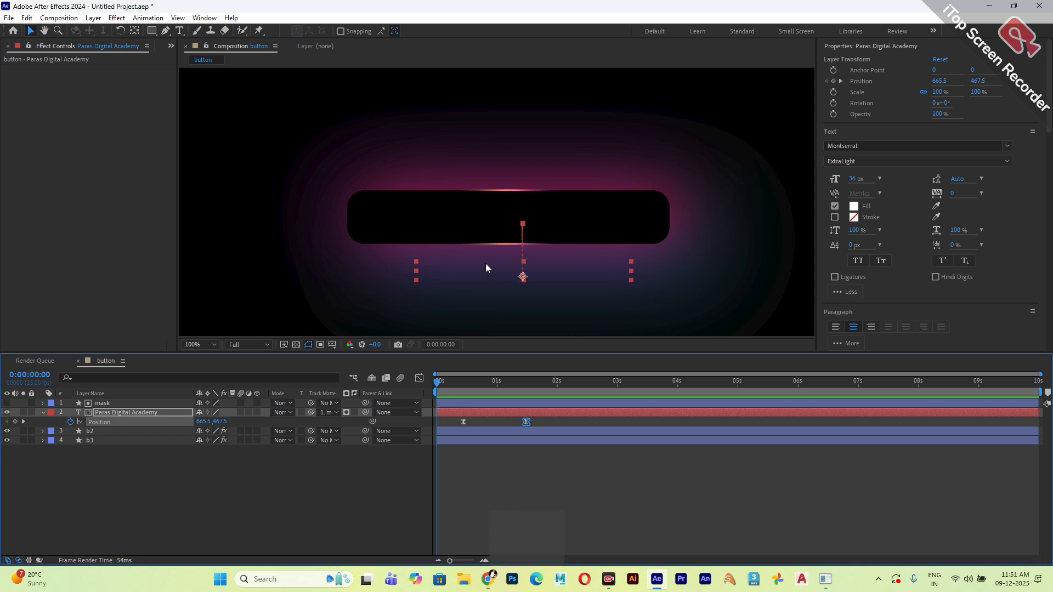
pyautogui.press('space')
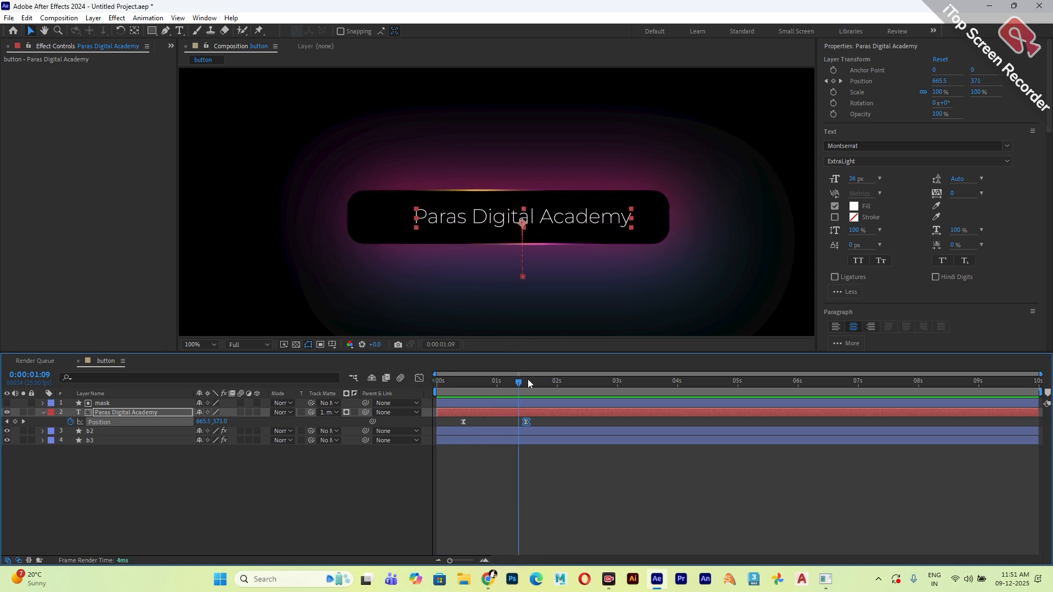
# Add a text position keyframe at 0:00:00:24 and move the last keyframe to about 2 seconds.
pyautogui.moveTo(518, 383); pyautogui.dragTo(495, 386)
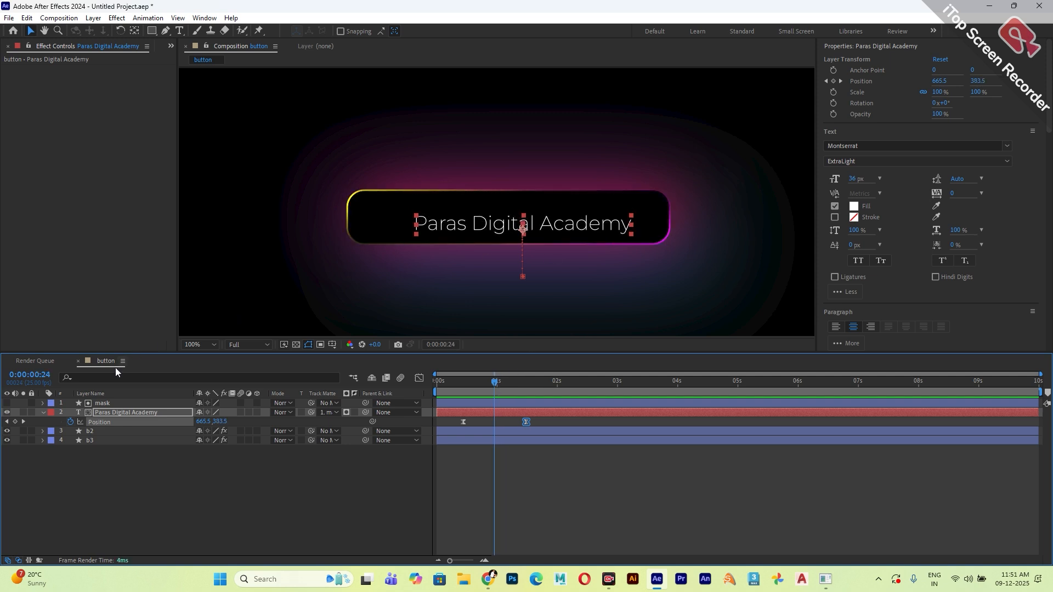
pyautogui.click(15, 423)
pyautogui.moveTo(526, 421); pyautogui.dragTo(558, 422)
# Play back the composition from the beginning to check the retimed text reveal.
pyautogui.click(436, 383)
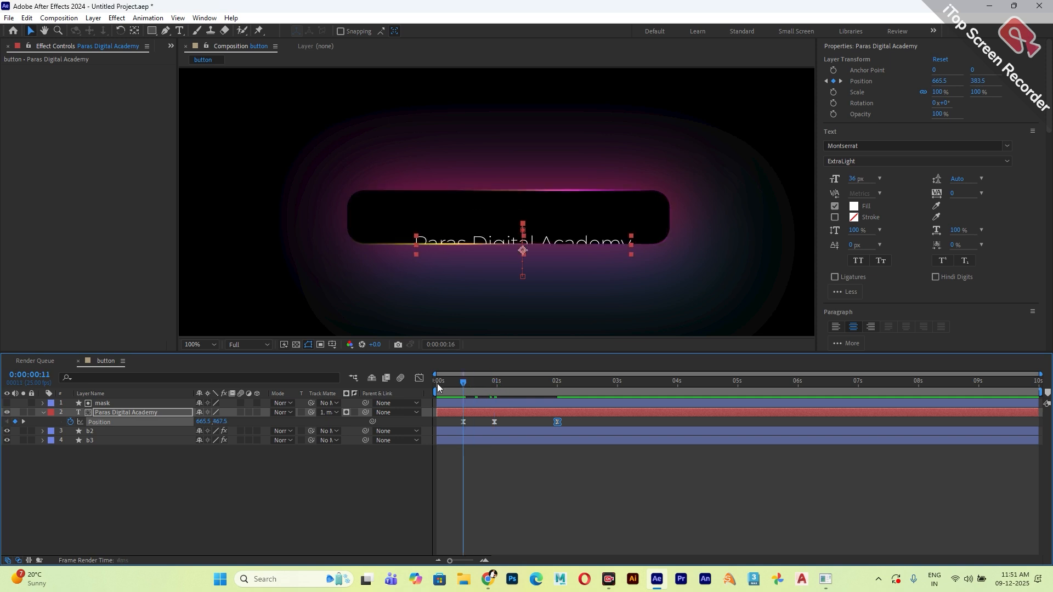
pyautogui.press('space')
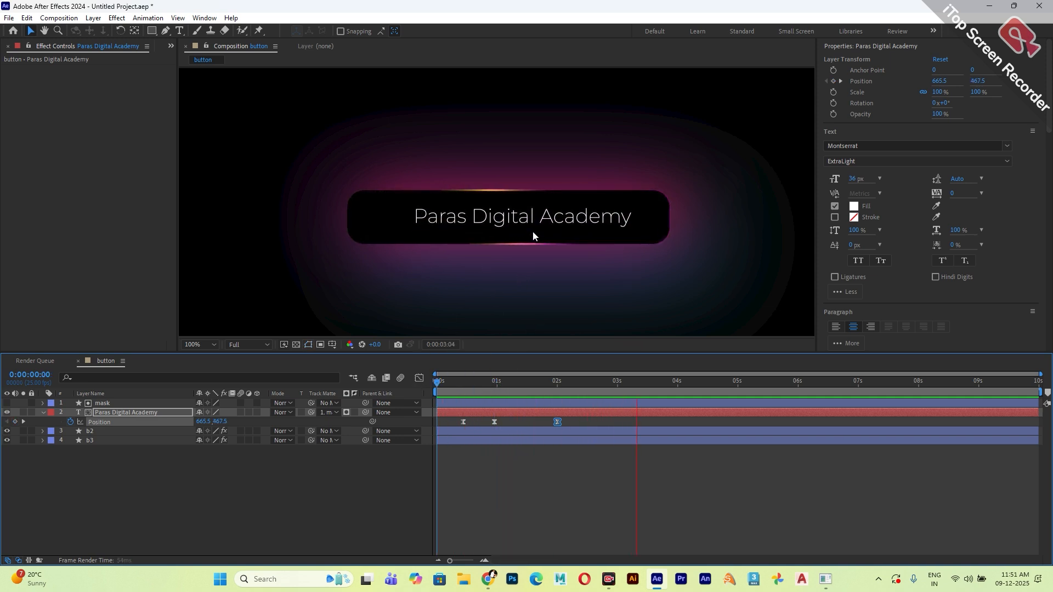
pyautogui.press('space')
pyautogui.press('space')
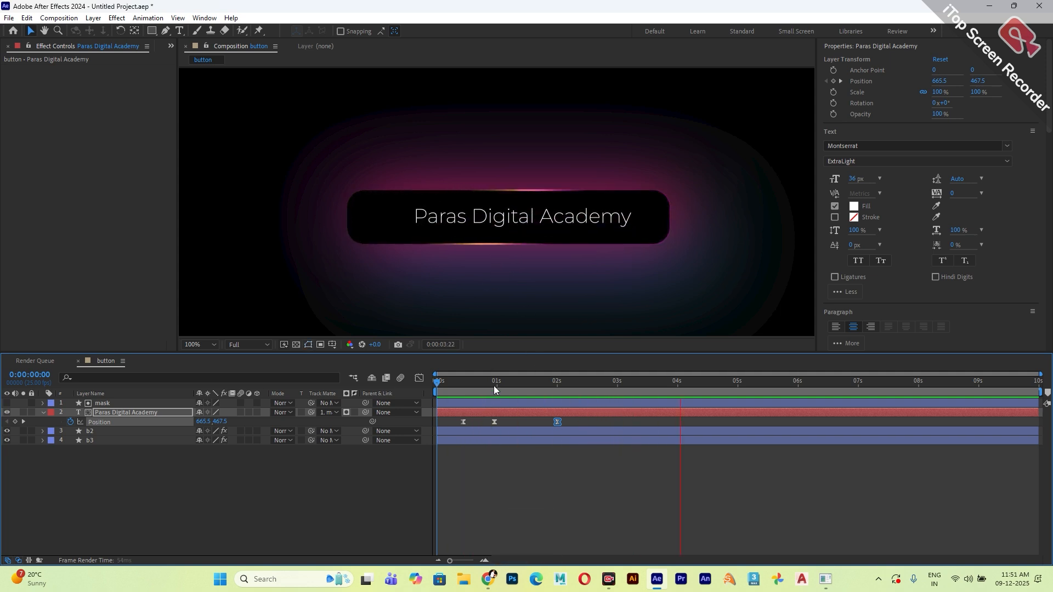
# Draw a circle about 29 px across on a new shape layer, inside the button just before the text.
pyautogui.press('space')
pyautogui.hotkey('ctrl', 'shift', 'z')
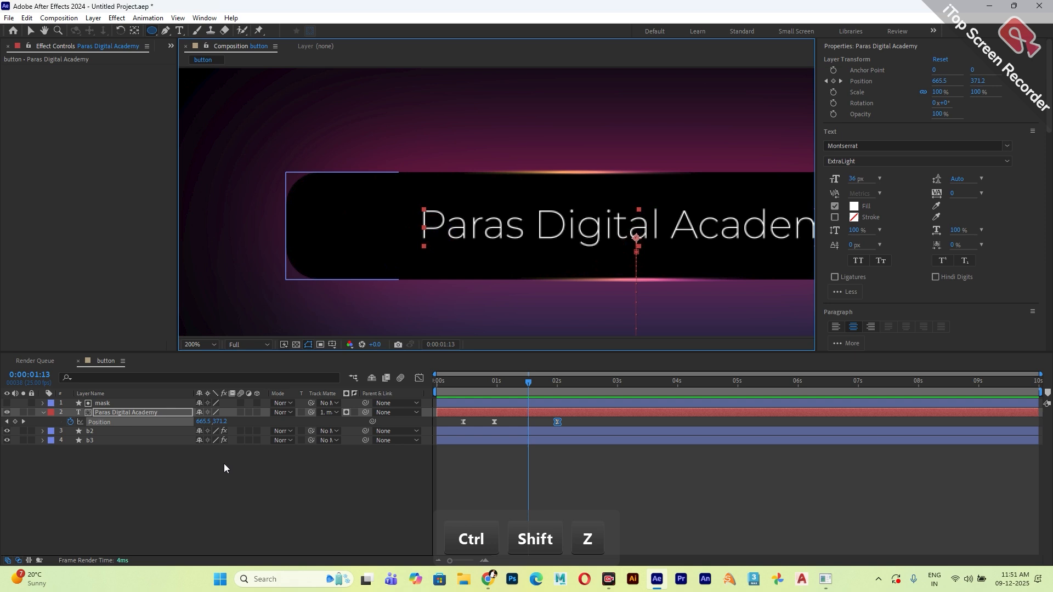
pyautogui.click(224, 467)
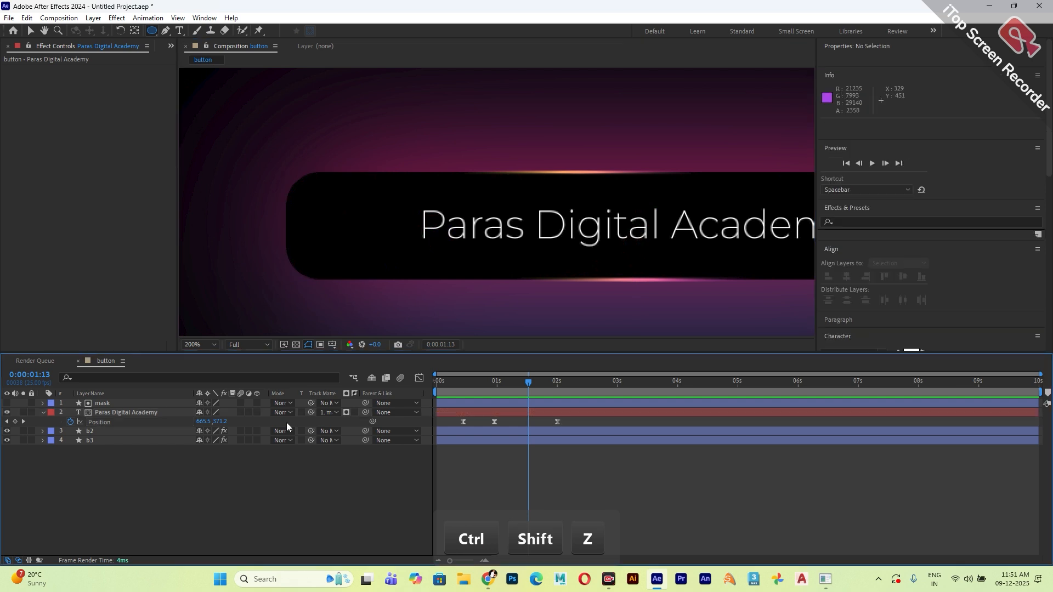
pyautogui.hotkey('ctrl', 'z')
pyautogui.moveTo(355, 225); pyautogui.dragTo(371, 241)
pyautogui.click(30, 30)
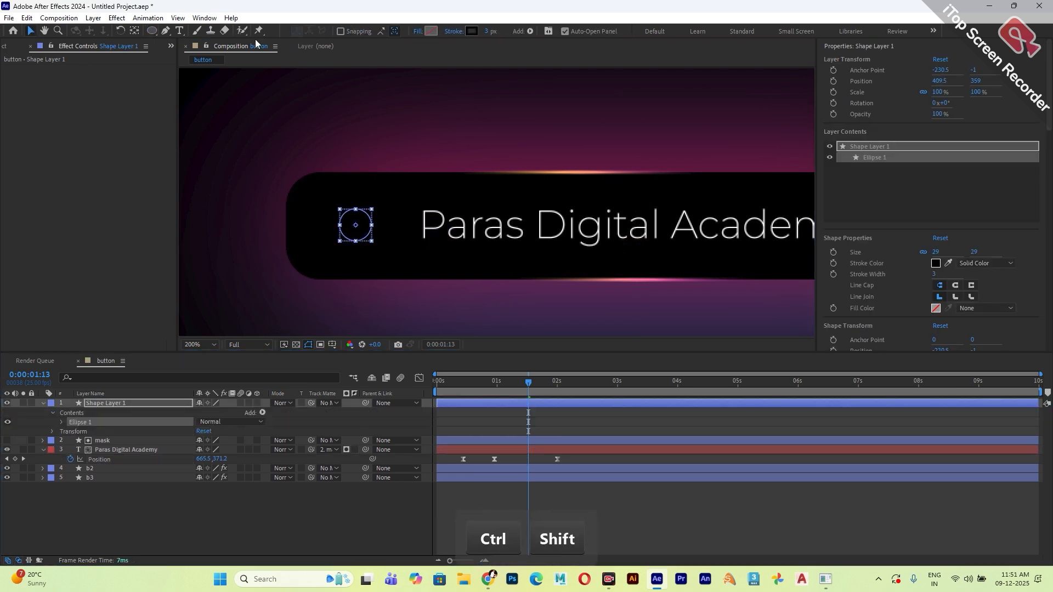
pyautogui.click(472, 31)
pyautogui.click(203, 156)
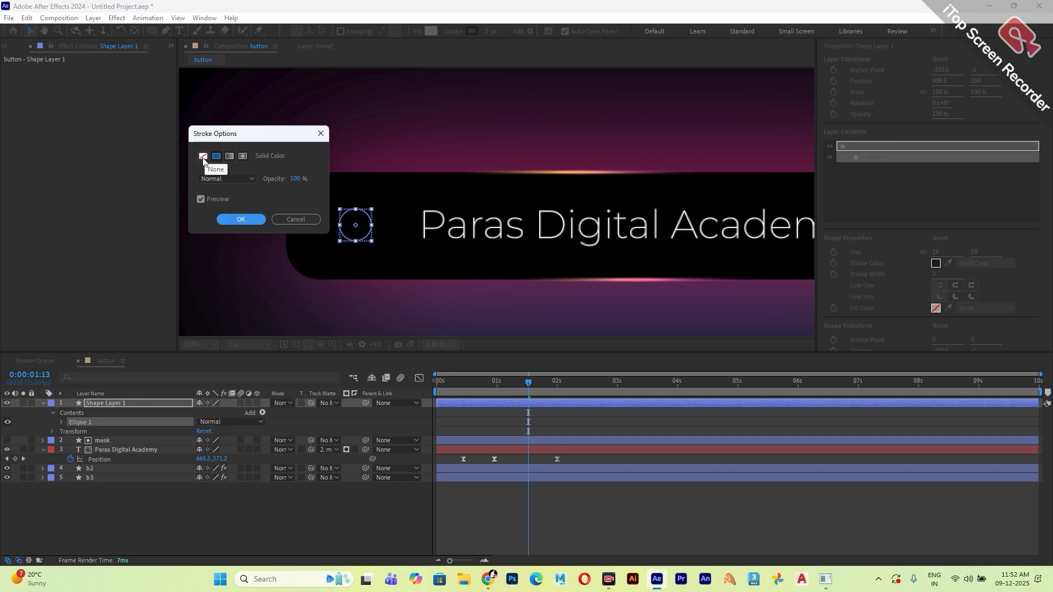
pyautogui.click(240, 219)
pyautogui.click(431, 31)
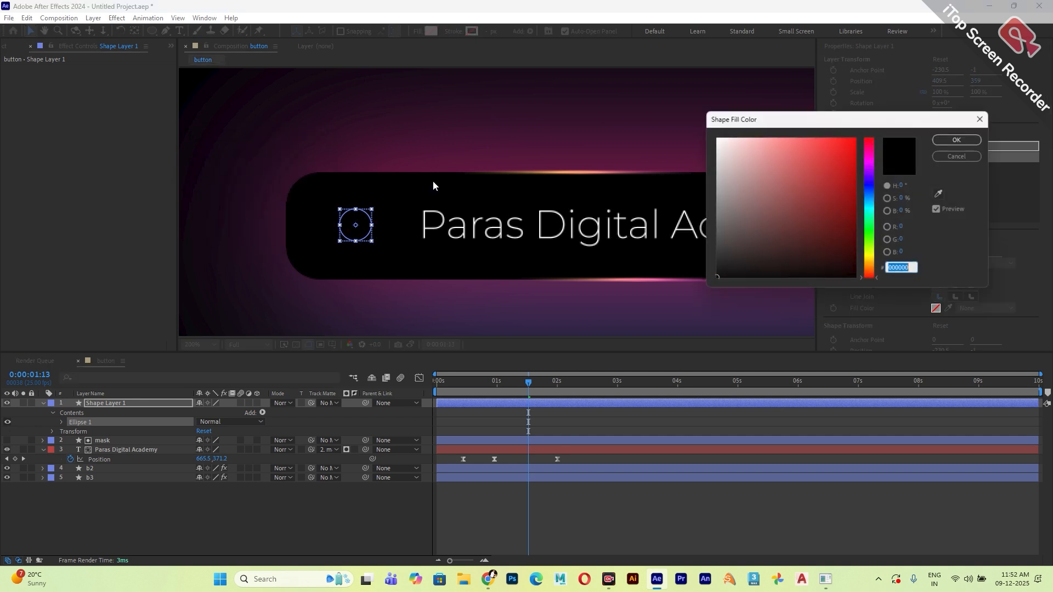
pyautogui.click(956, 156)
# Set the circle's stroke to white (FFFFFF) with a width of 1 px.
pyautogui.click(471, 31)
pyautogui.write('ffffff')
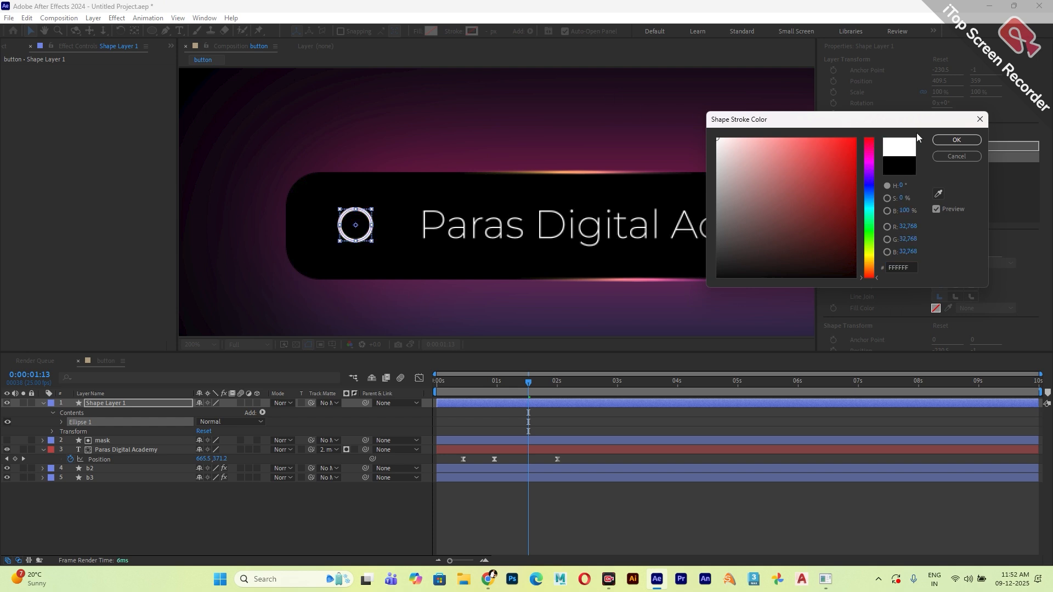
pyautogui.click(948, 141)
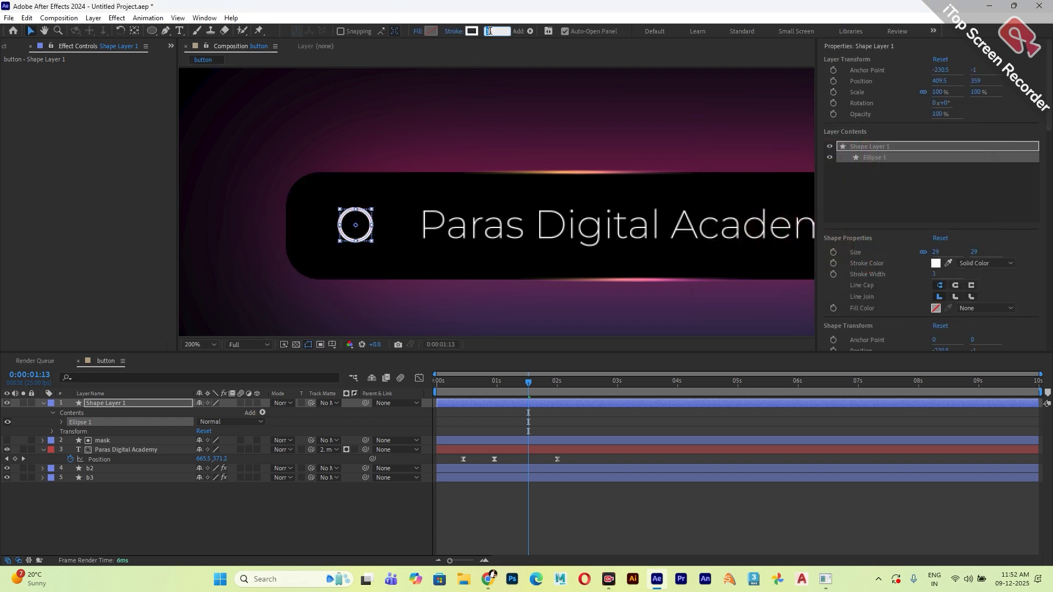
pyautogui.write('1')
pyautogui.press('Return')
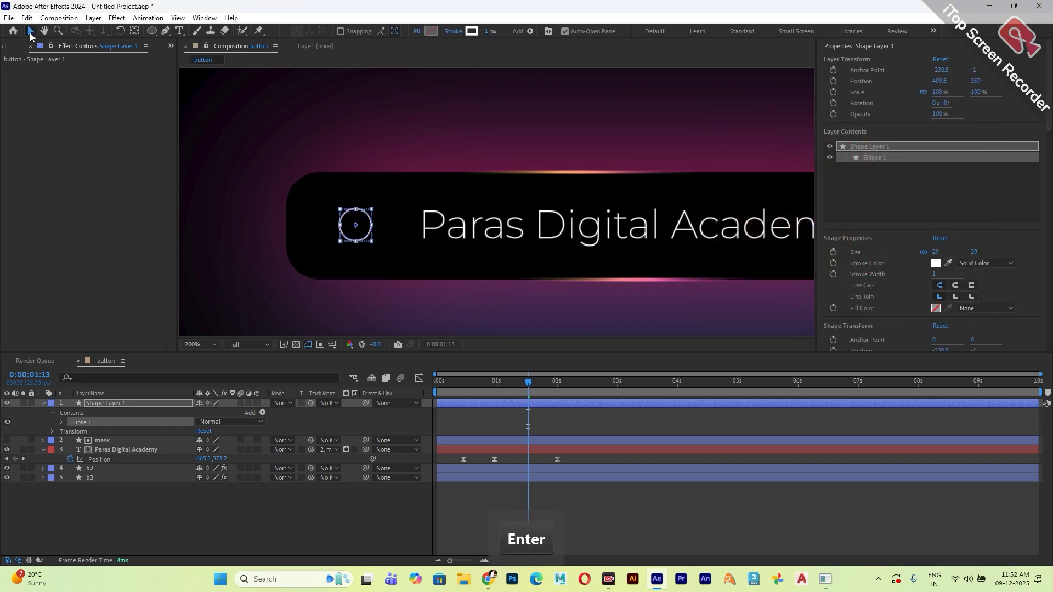
# Nudge the circle layer slightly towards the text, to position 417, 360.5, and deselect it.
pyautogui.click(372, 429)
pyautogui.moveTo(365, 236); pyautogui.dragTo(372, 240)
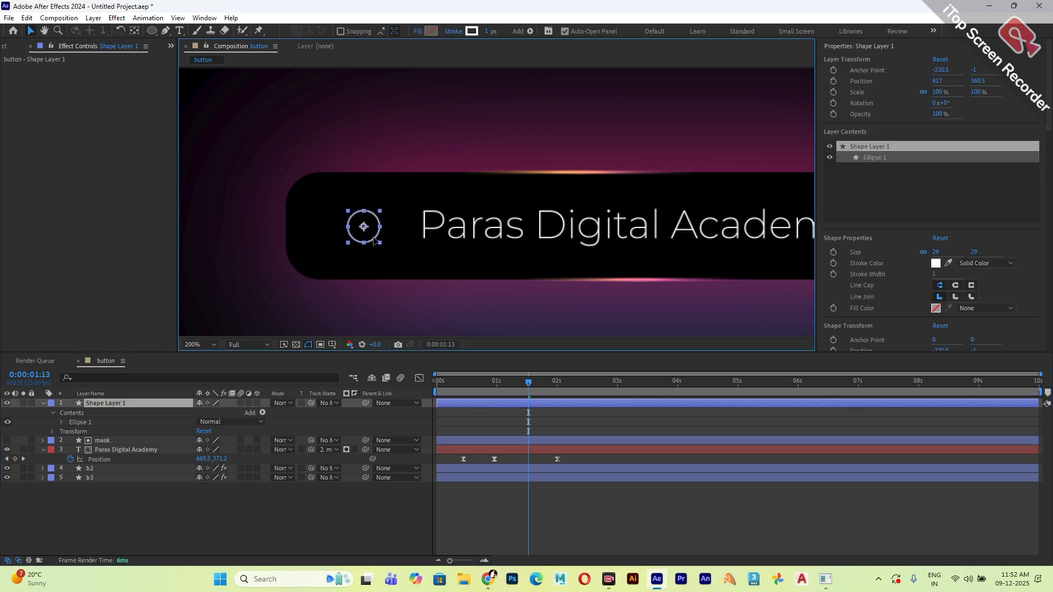
pyautogui.click(219, 518)
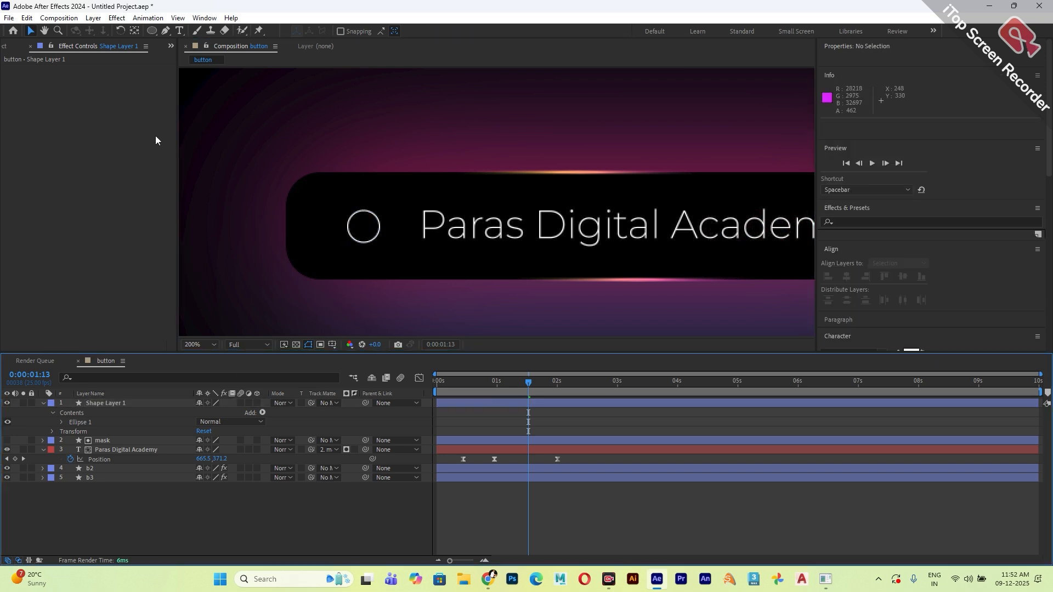
# Draw a short diagonal Pen line from the circle's lower-right edge as a magnifying-glass handle on its own shape layer.
pyautogui.click(166, 31)
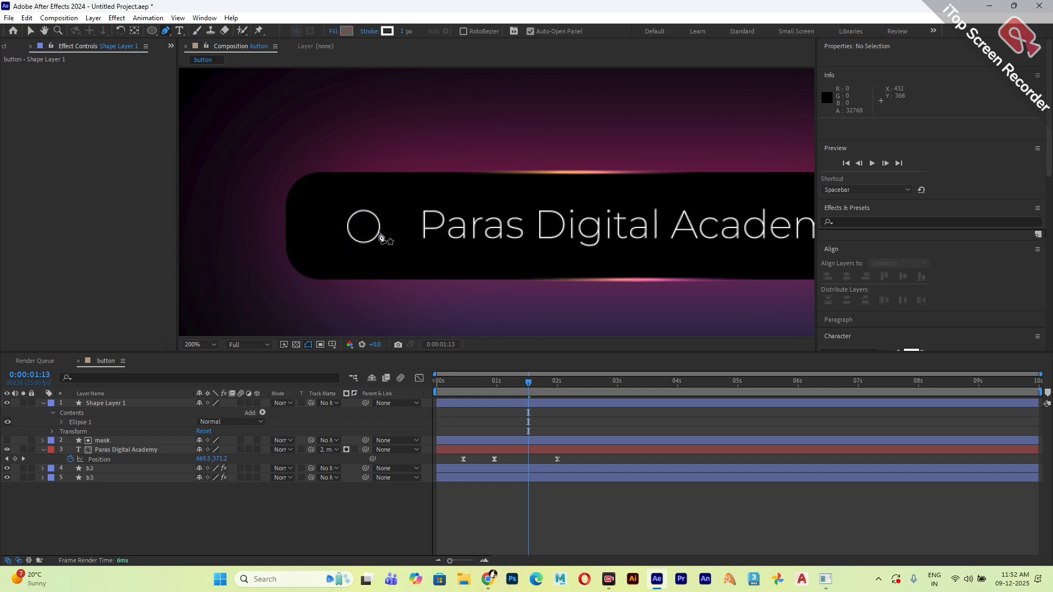
pyautogui.click(378, 232)
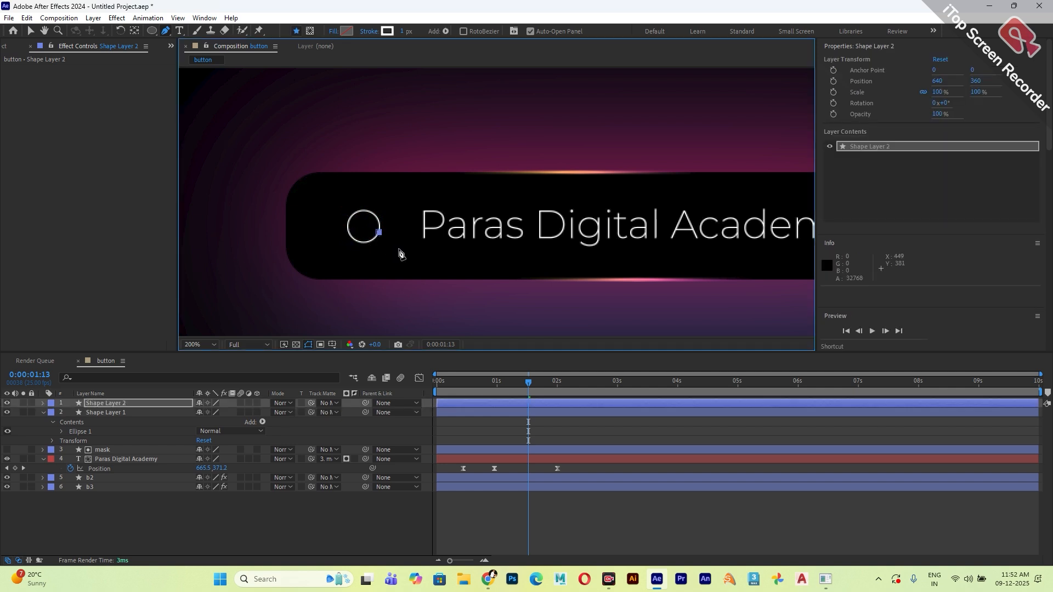
pyautogui.click(398, 249)
pyautogui.click(30, 31)
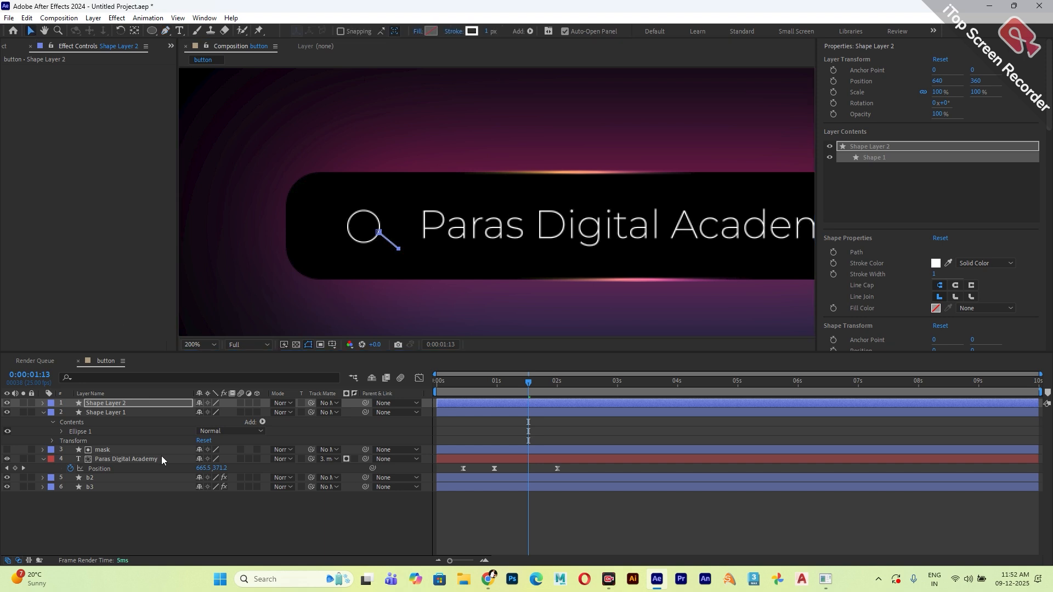
pyautogui.click(191, 511)
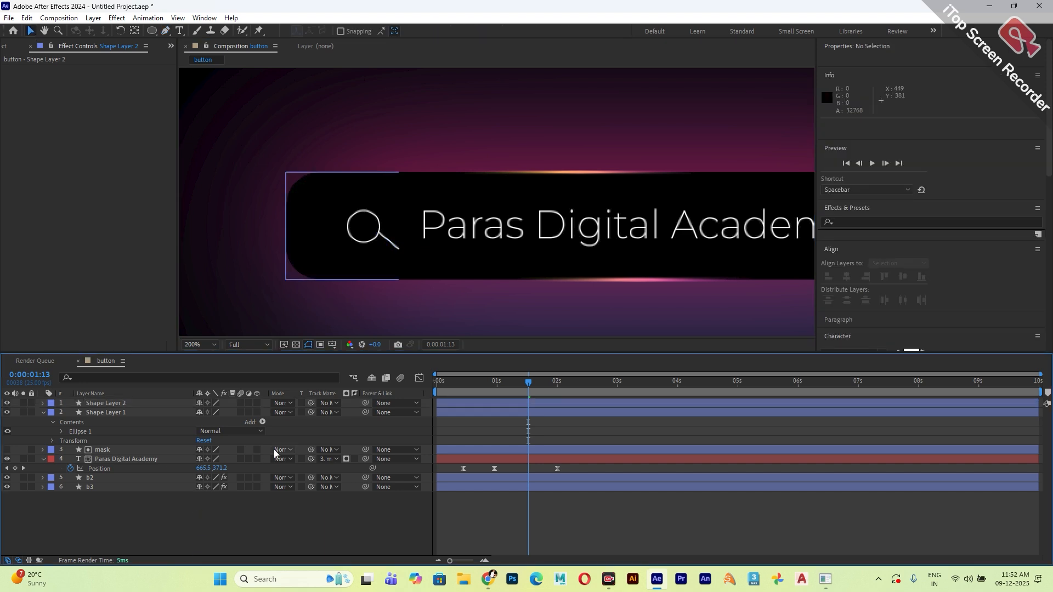
# Pre-compose the circle and handle shape layers as "sur", moving all attributes into the new composition.
pyautogui.click(113, 412)
pyautogui.keyDown('ctrl'); pyautogui.click(113, 403); pyautogui.keyUp('ctrl')
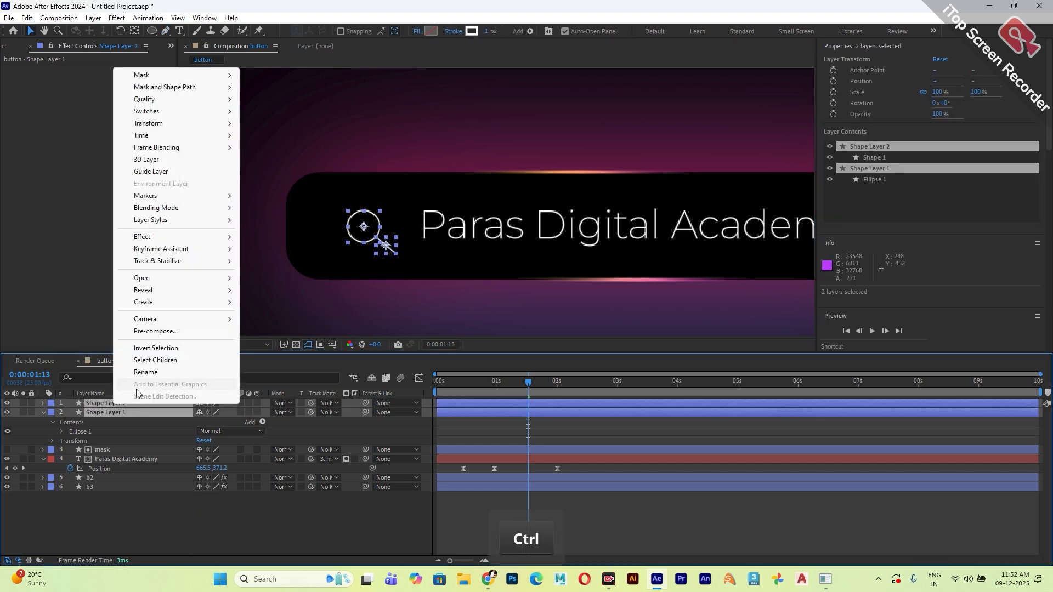
pyautogui.click(155, 332)
pyautogui.click(597, 212)
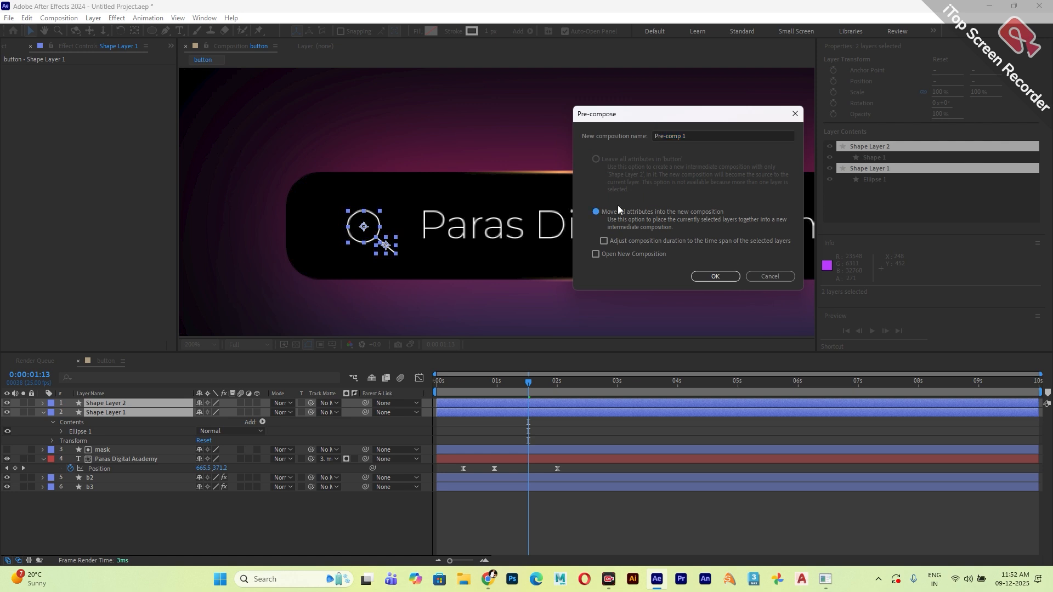
pyautogui.moveTo(700, 139); pyautogui.dragTo(622, 135)
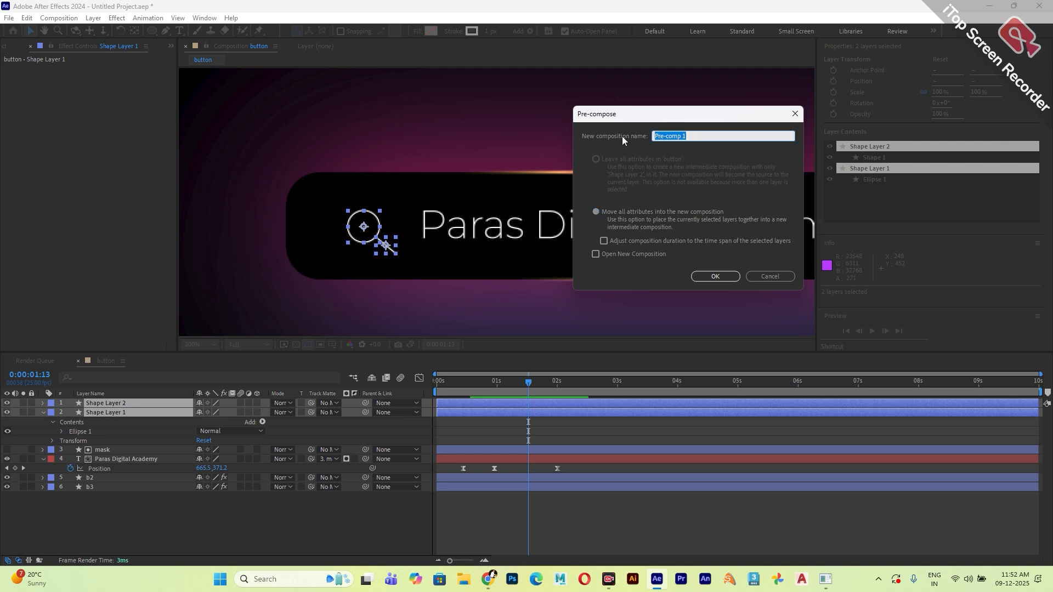
pyautogui.write('sur')
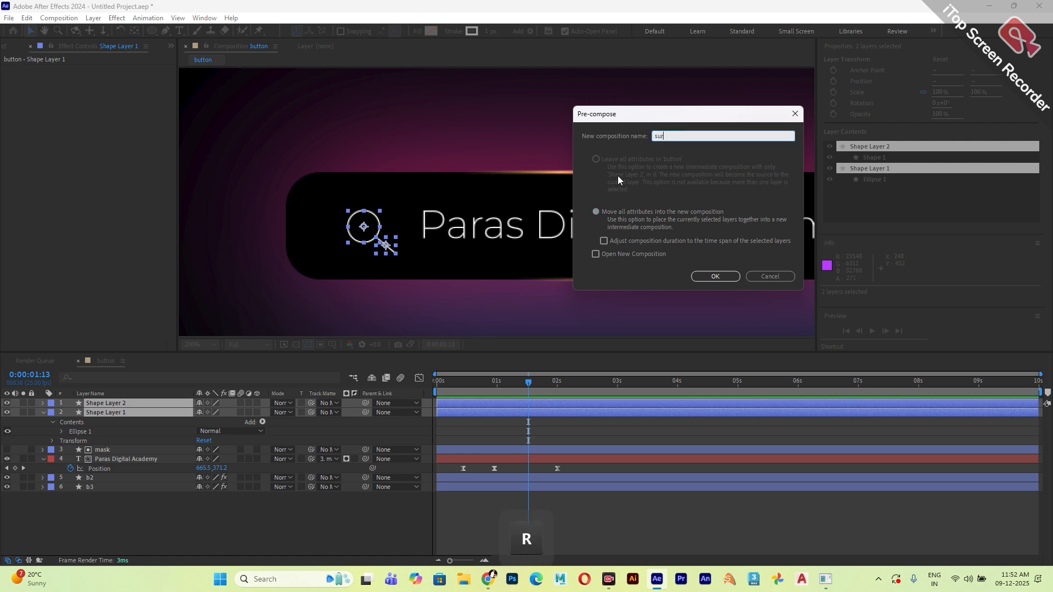
pyautogui.click(599, 211)
pyautogui.click(703, 277)
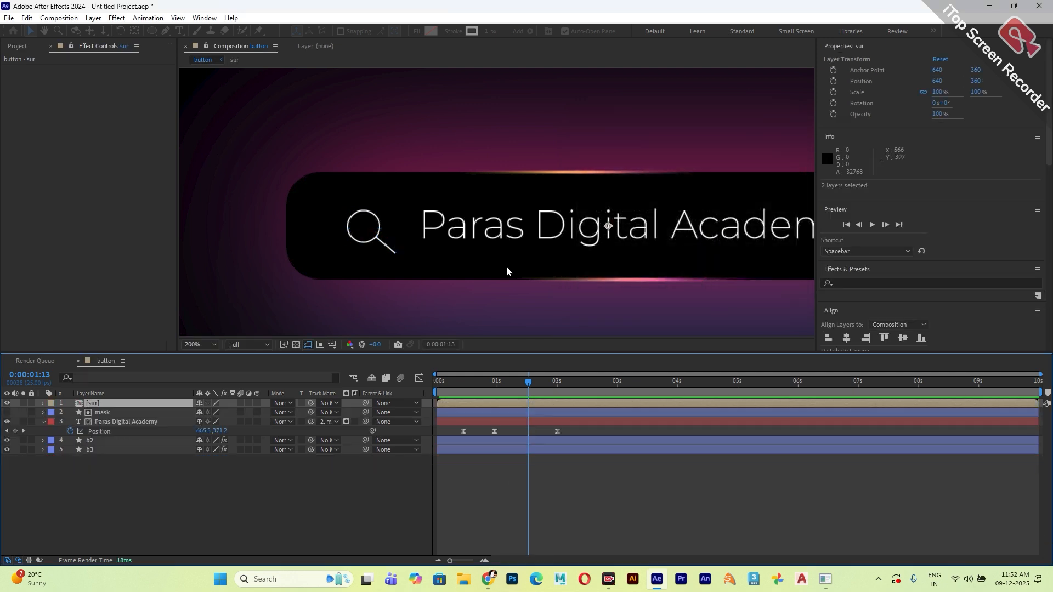
# Set the position of the sur layer to 649, 357.
pyautogui.click(132, 404)
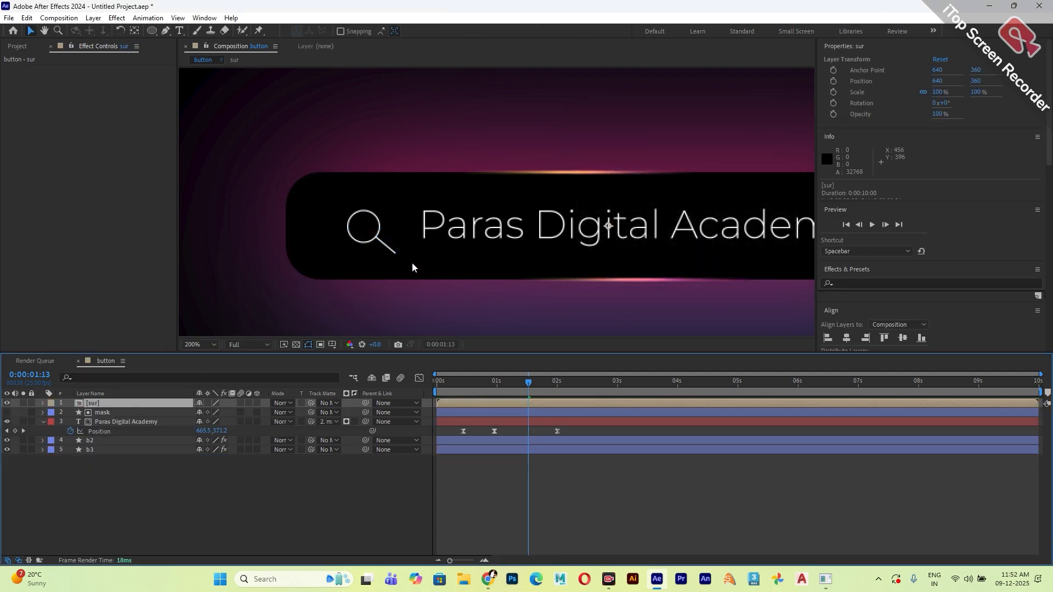
pyautogui.scroll(-1, 417, 239)
pyautogui.scroll(1, 417, 239)
pyautogui.press('p')
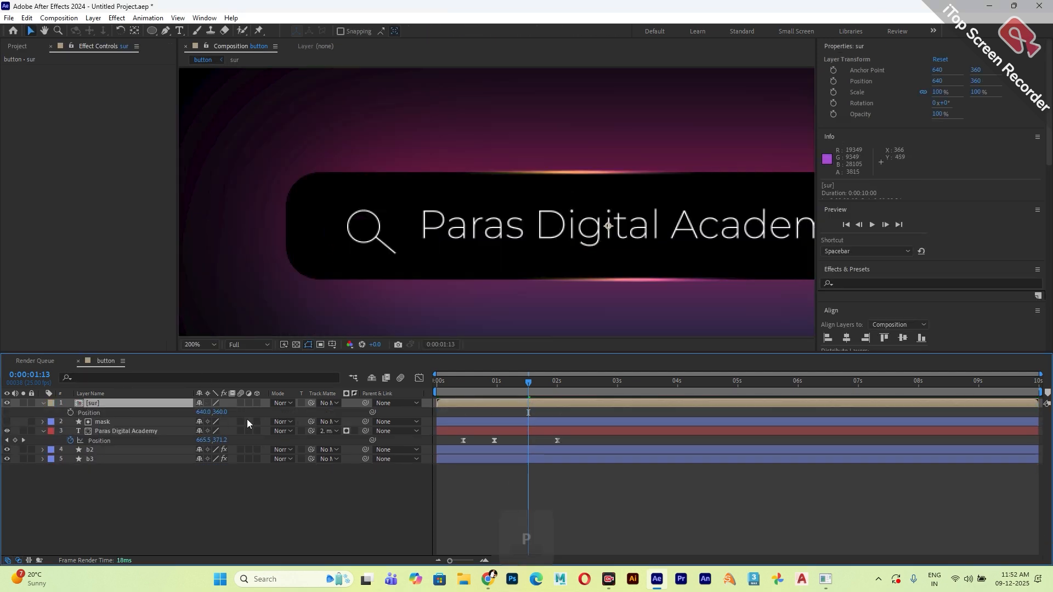
pyautogui.moveTo(201, 414); pyautogui.dragTo(218, 418)
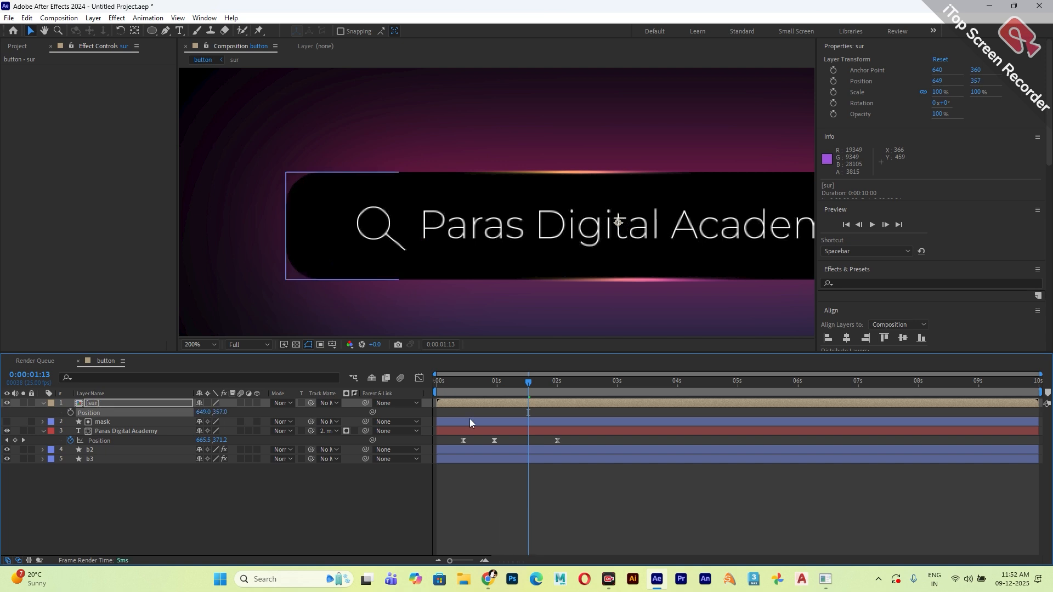
# Parent the sur layer to the Paras Digital Academy text layer at 0:00:02:00.
pyautogui.moveTo(547, 383)
pyautogui.mouseDown()
pyautogui.moveTo(496, 384)
pyautogui.moveTo(563, 390)
pyautogui.mouseUp()
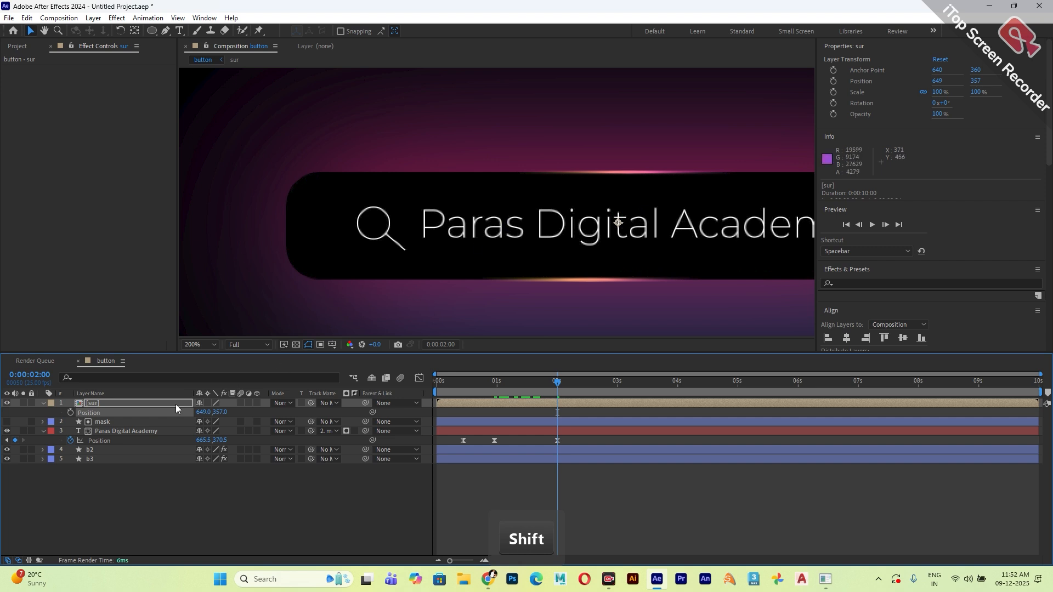
pyautogui.click(116, 420)
pyautogui.click(126, 431)
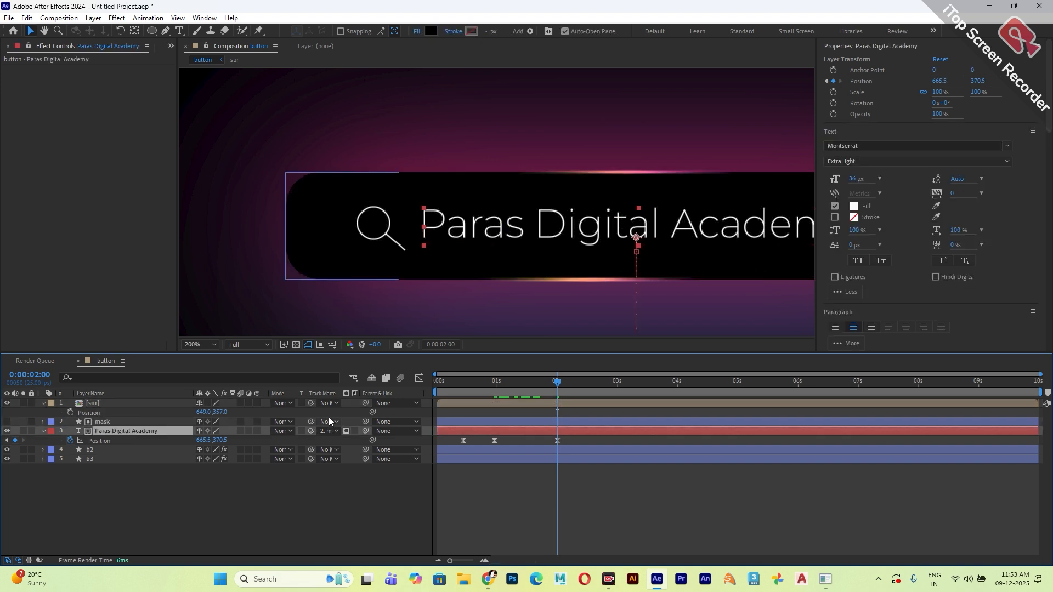
pyautogui.click(160, 406)
pyautogui.moveTo(363, 404); pyautogui.dragTo(129, 432)
# Play back the composition from the beginning to check how the search icon moves with the text.
pyautogui.click(307, 486)
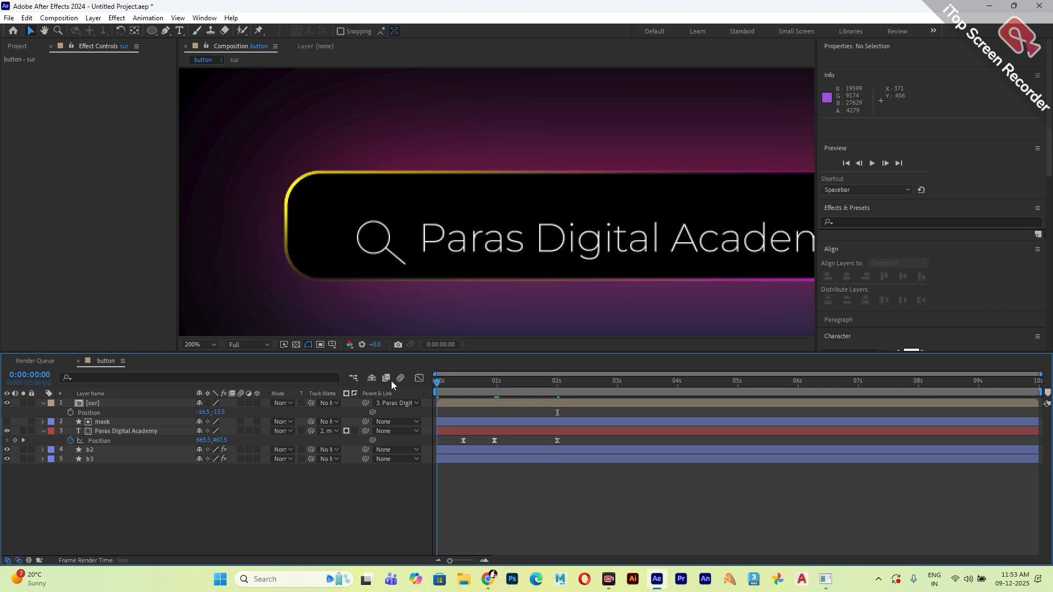
pyautogui.press('space')
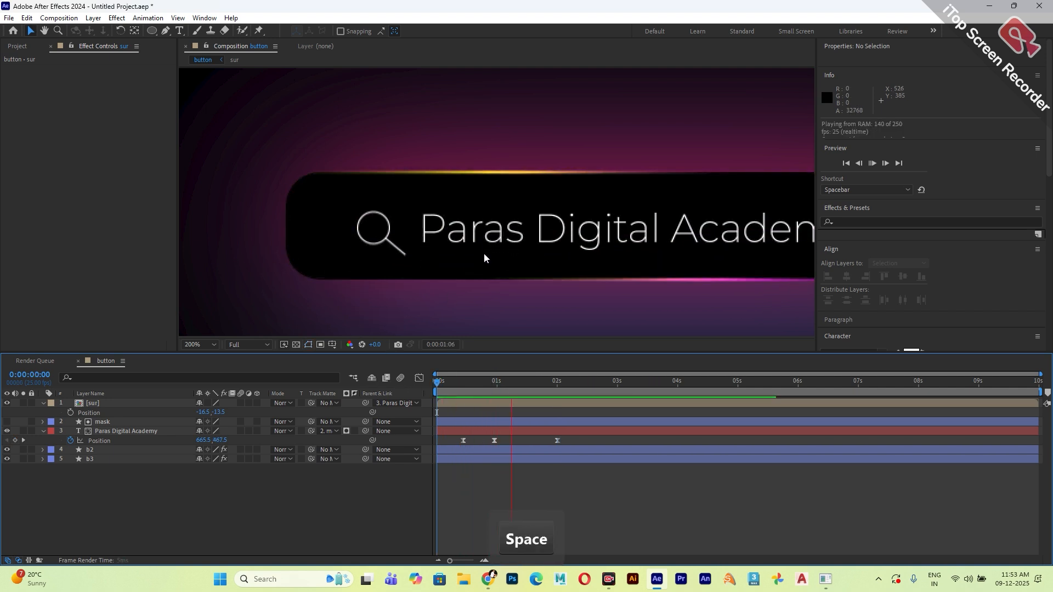
pyautogui.press('space')
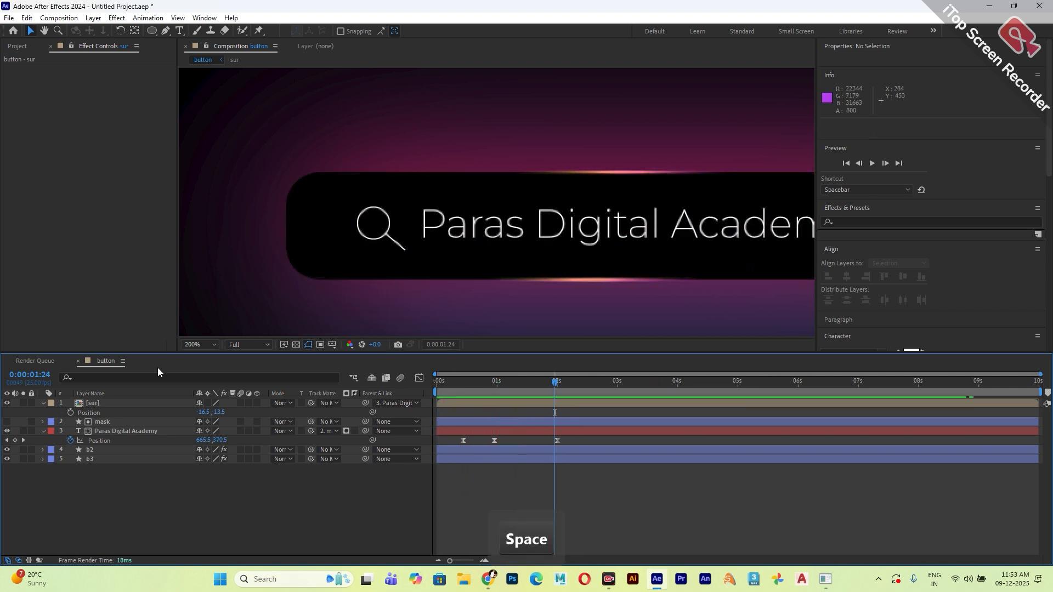
# Duplicate the mask layer, place the copy above sur, and use mask 2 as the track matte for sur.
pyautogui.click(103, 424)
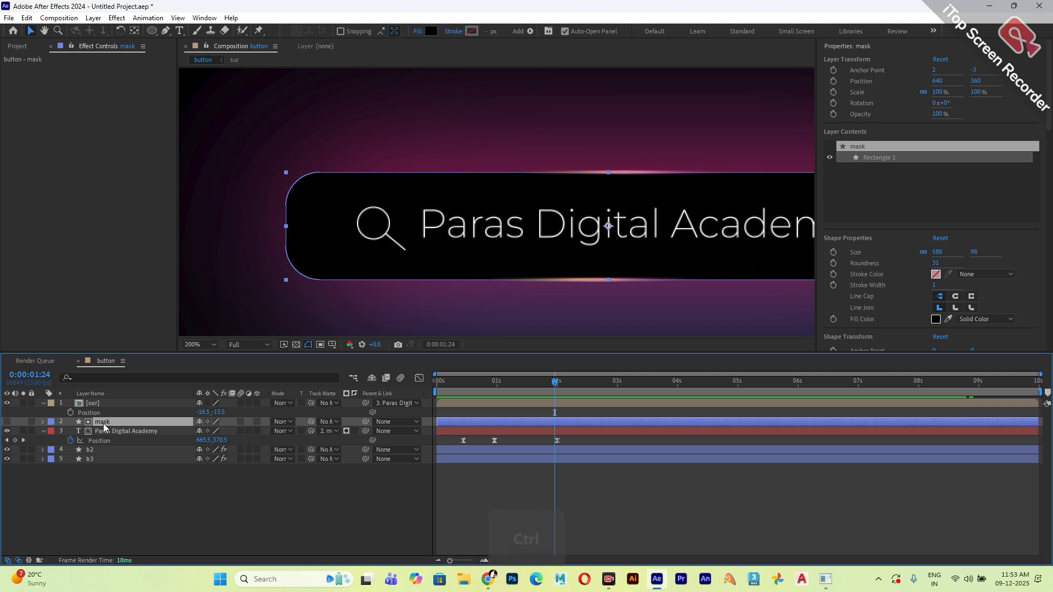
pyautogui.hotkey('ctrl', 'd')
pyautogui.moveTo(103, 423); pyautogui.dragTo(101, 401)
pyautogui.click(335, 413)
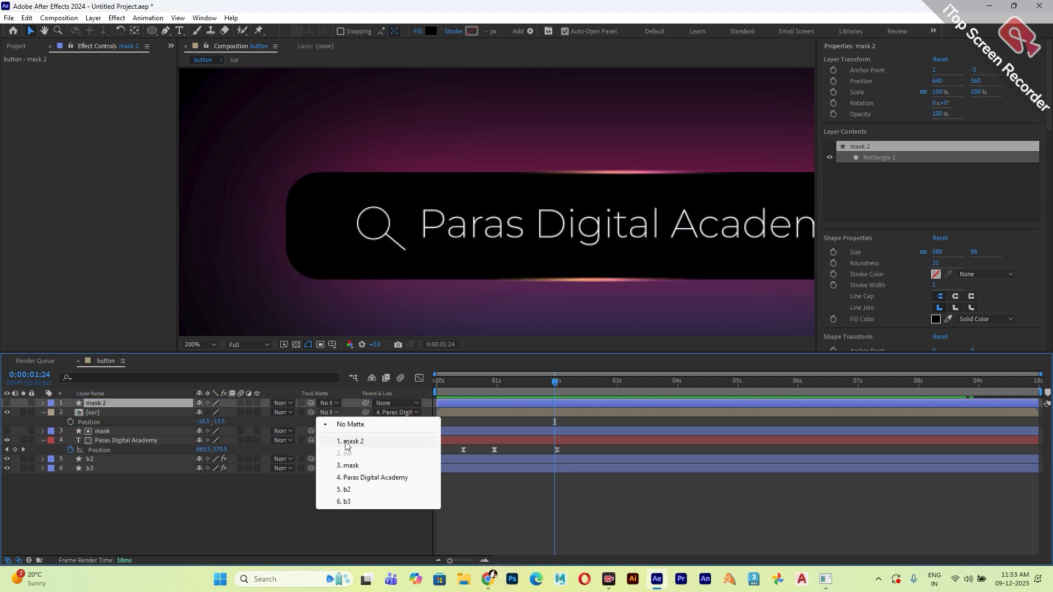
pyautogui.click(346, 441)
pyautogui.press('space')
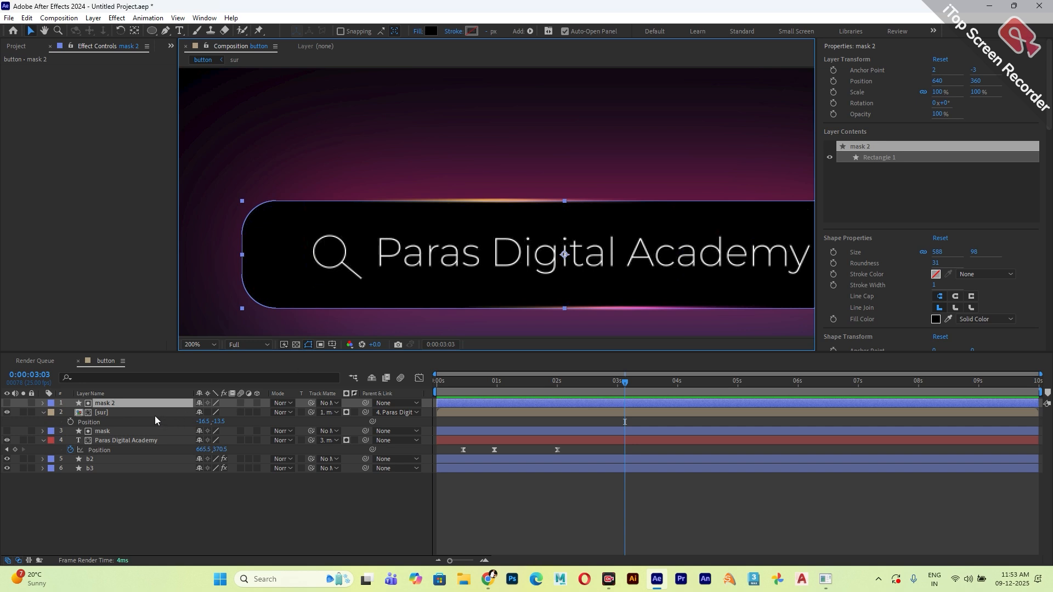
# Add a Position animator to the Paras Digital Academy text layer.
pyautogui.click(107, 414)
pyautogui.click(110, 440)
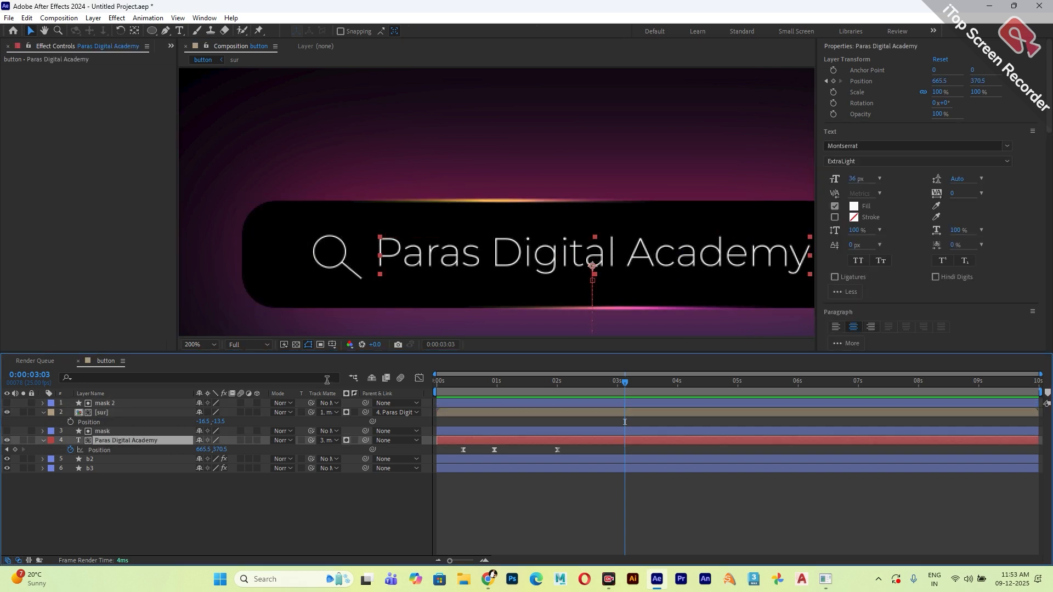
pyautogui.click(44, 441)
pyautogui.click(43, 440)
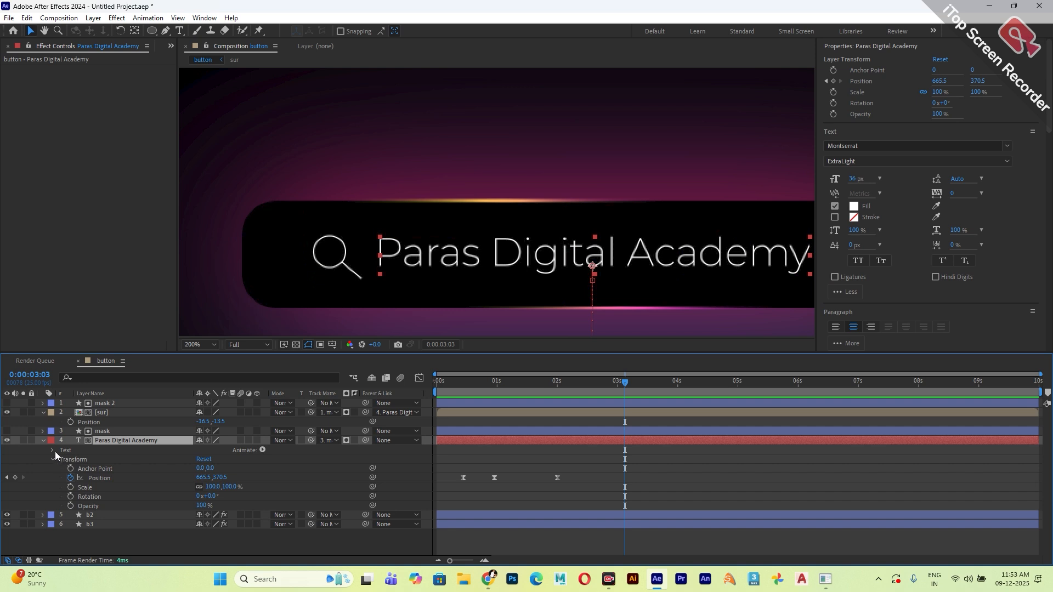
pyautogui.click(90, 449)
pyautogui.click(266, 452)
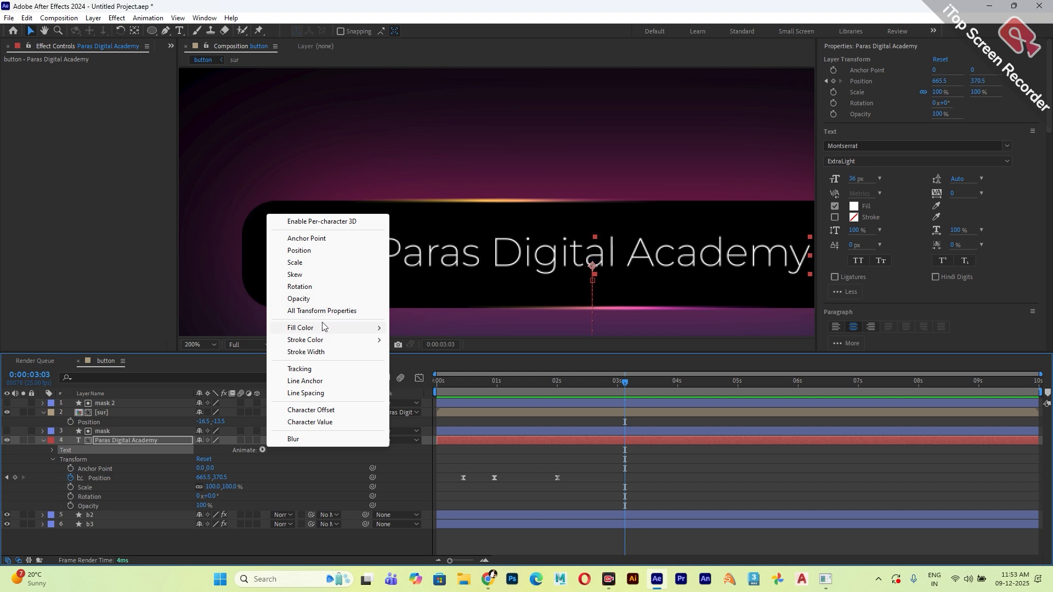
pyautogui.click(313, 251)
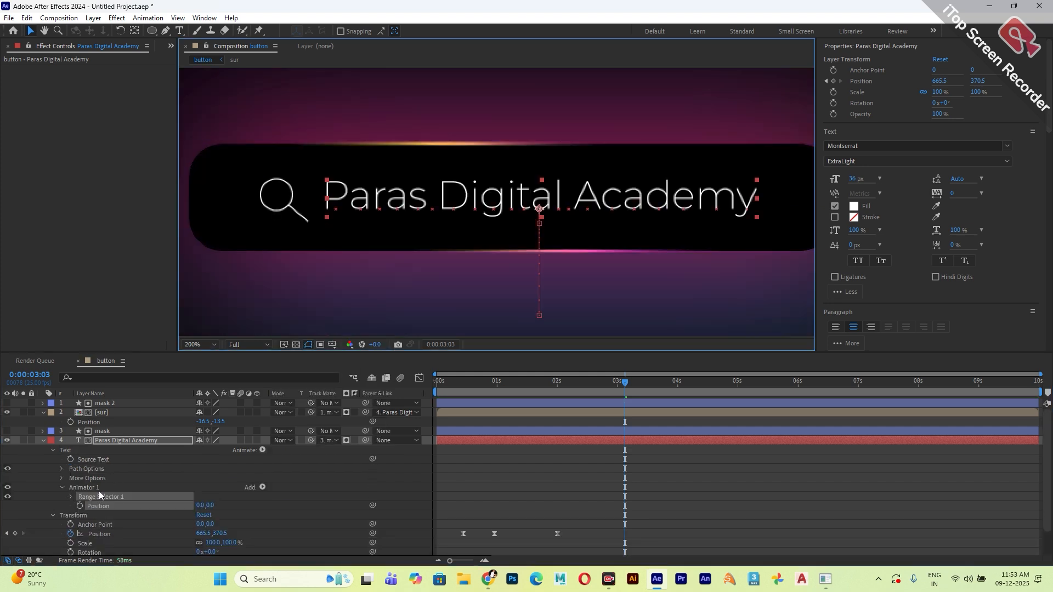
# Expand Range Selector 1 and set the text animator's Position to 0, 81 to shift the characters below the button.
pyautogui.click(71, 497)
pyautogui.scroll(-1, 109, 498)
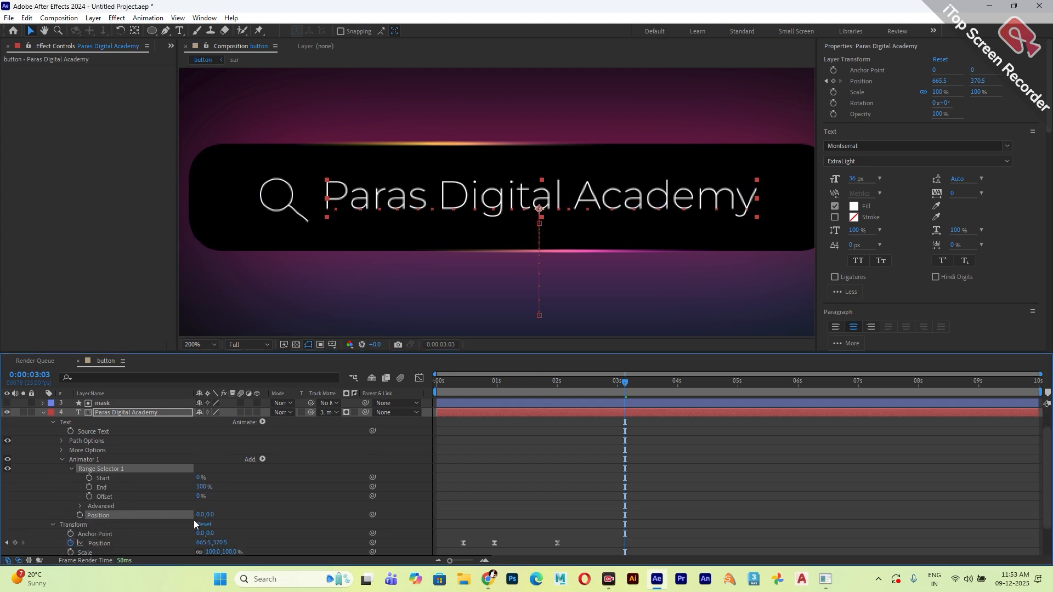
pyautogui.moveTo(207, 515); pyautogui.dragTo(231, 525)
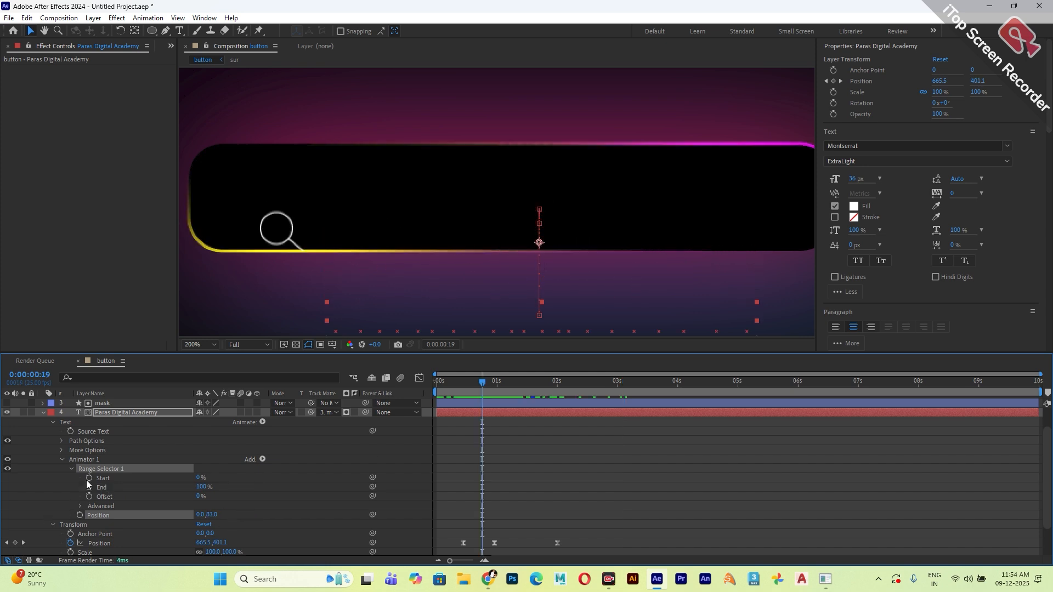
# Keyframe the text range selector's Start from 0% at 0:00:00:19 to 100% at 0:00:02:00 and preview the reveal from the beginning.
pyautogui.click(89, 477)
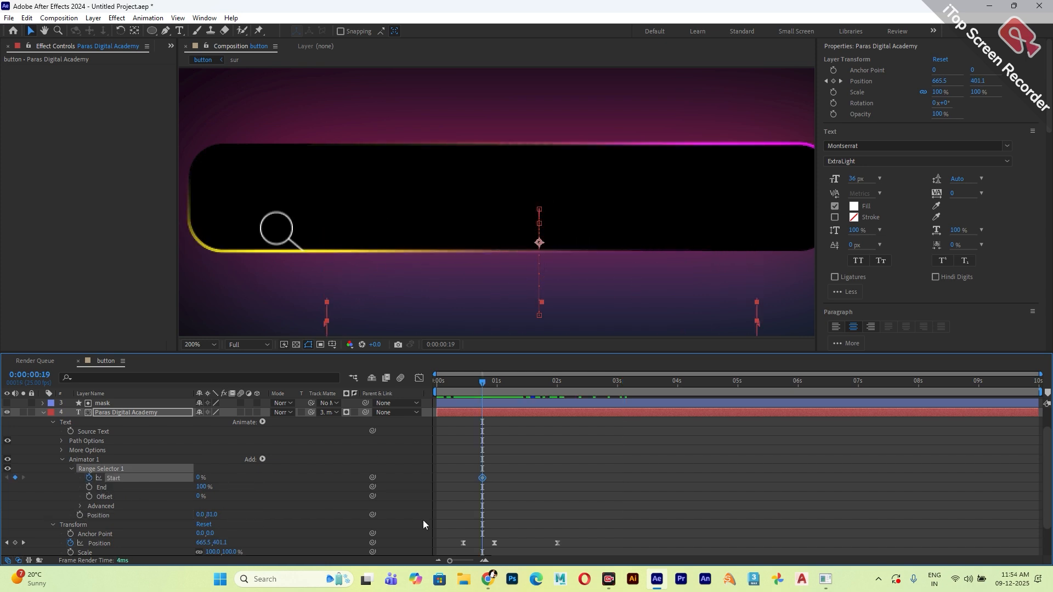
pyautogui.moveTo(500, 383); pyautogui.dragTo(551, 393)
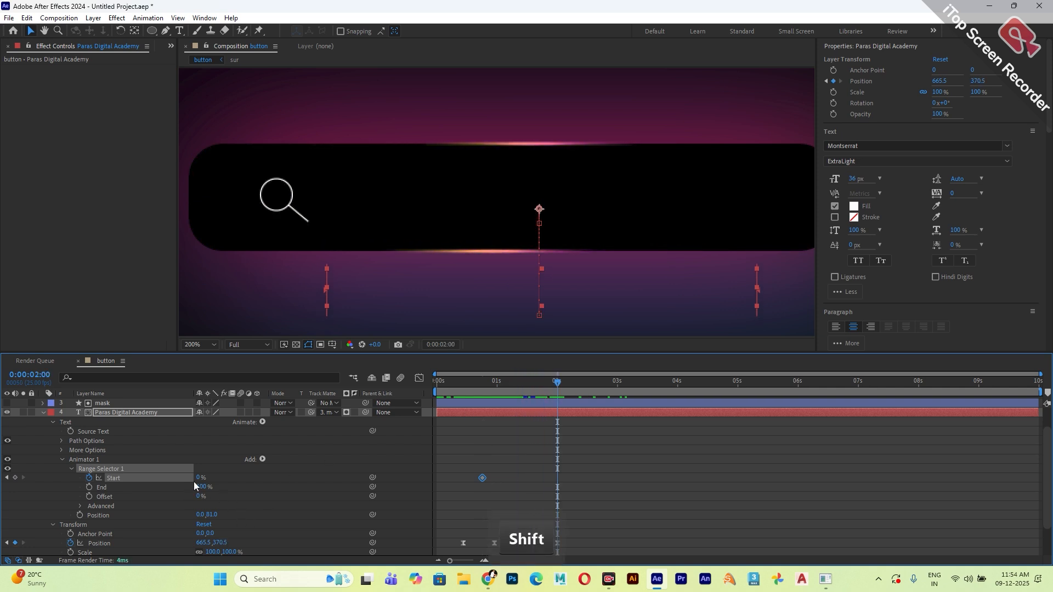
pyautogui.moveTo(200, 477); pyautogui.dragTo(267, 487)
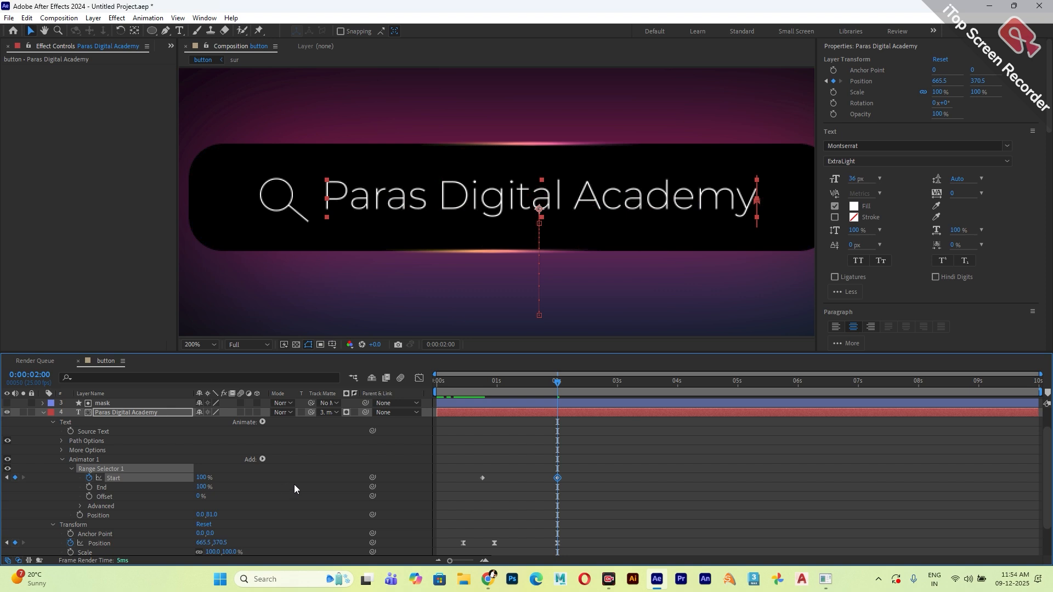
pyautogui.moveTo(562, 392); pyautogui.dragTo(437, 384)
pyautogui.press('space')
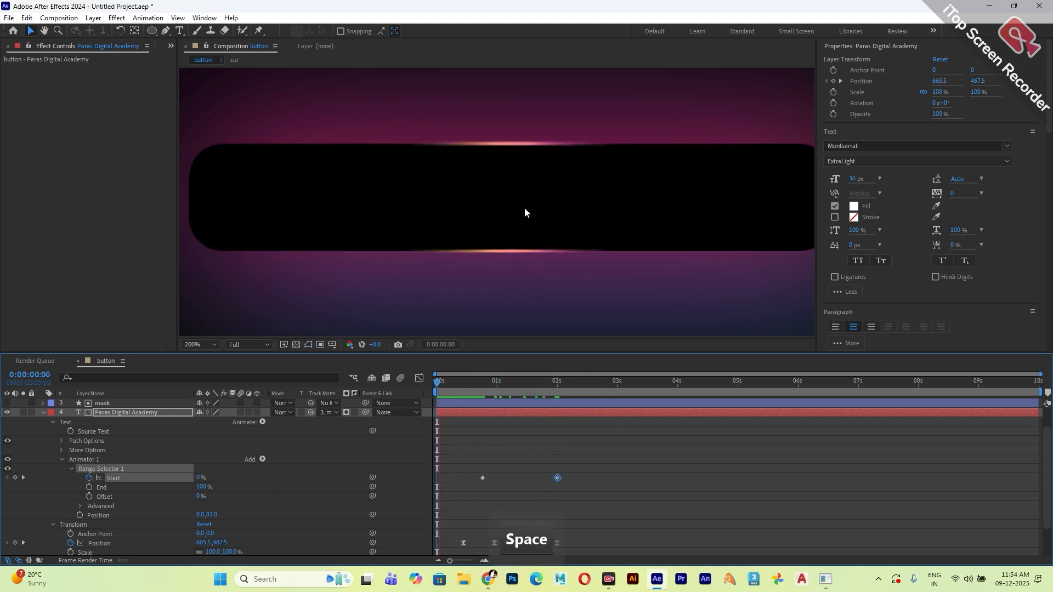
pyautogui.press('space')
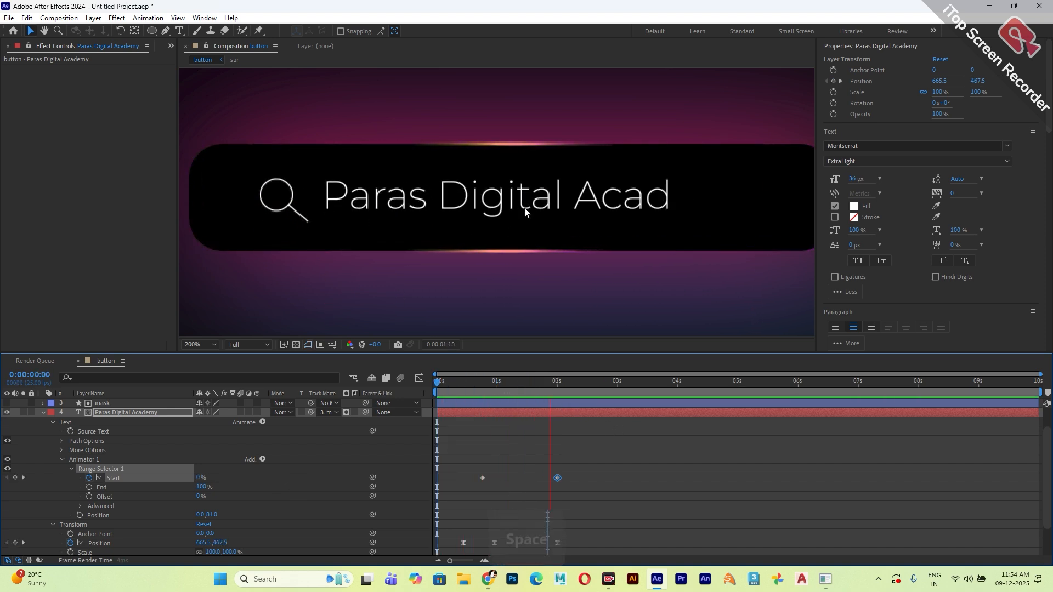
# Apply Easy Ease to both Start keyframes of Range Selector 1.
pyautogui.moveTo(591, 460); pyautogui.dragTo(502, 487)
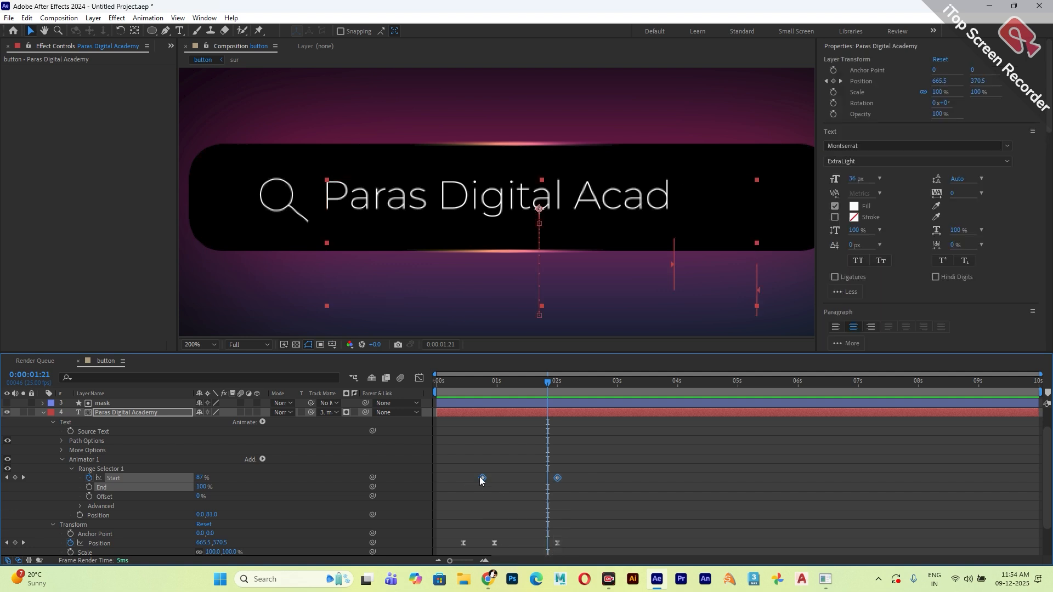
pyautogui.rightClick(480, 475)
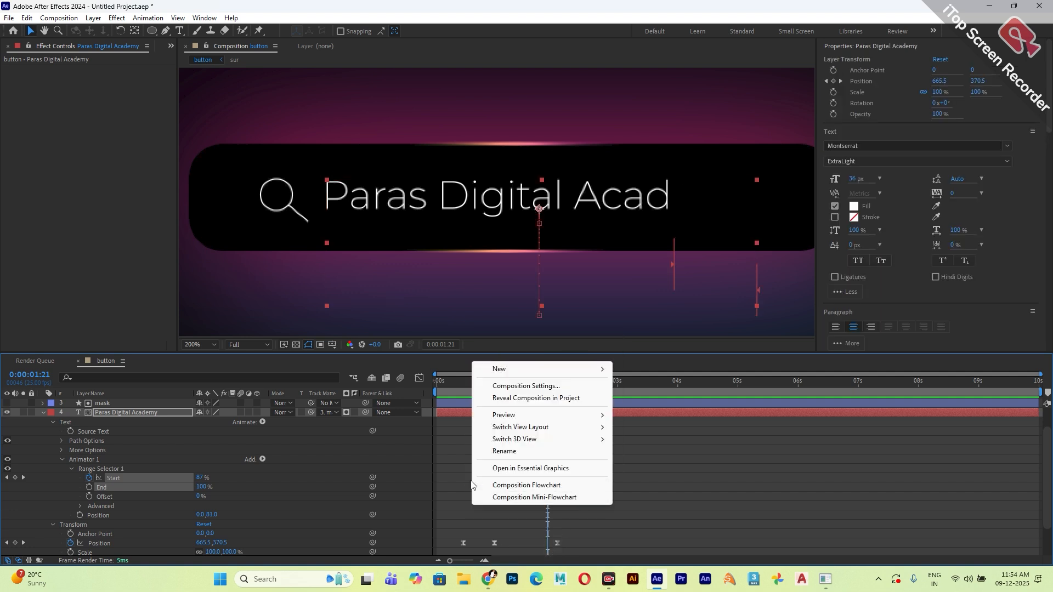
pyautogui.click(472, 508)
pyautogui.moveTo(451, 459); pyautogui.dragTo(579, 485)
pyautogui.rightClick(558, 478)
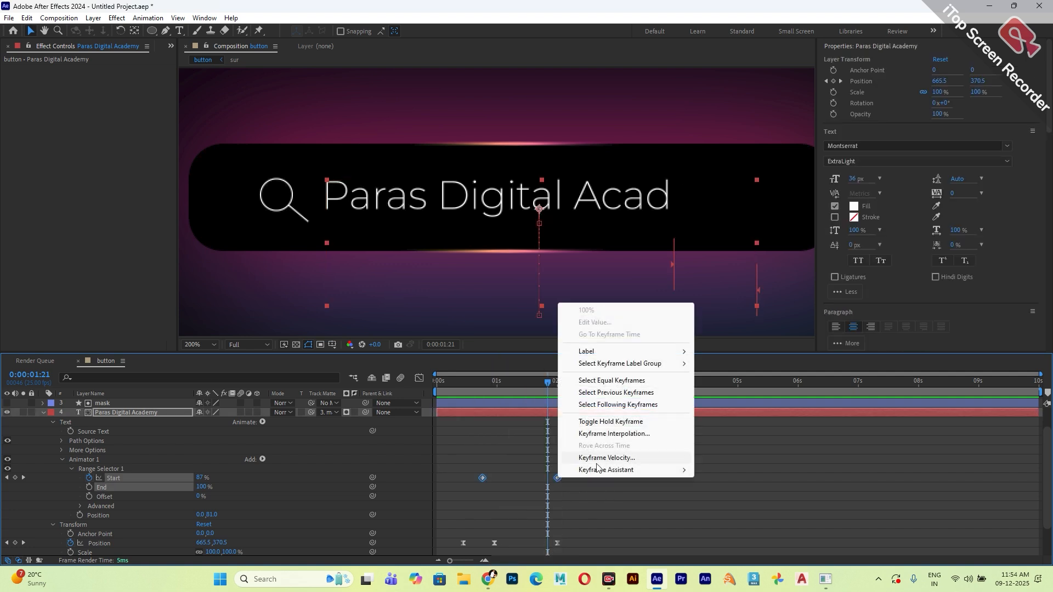
pyautogui.moveTo(600, 470)
pyautogui.click(732, 506)
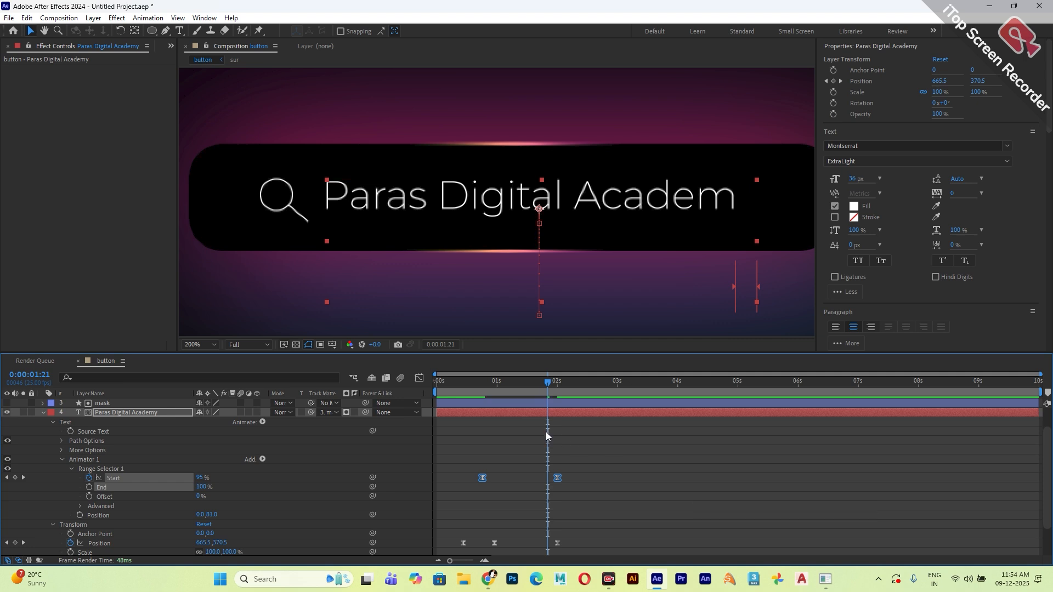
# Set the range selector's advanced Shape to Ramp Up and play back the text animation from the beginning.
pyautogui.click(80, 506)
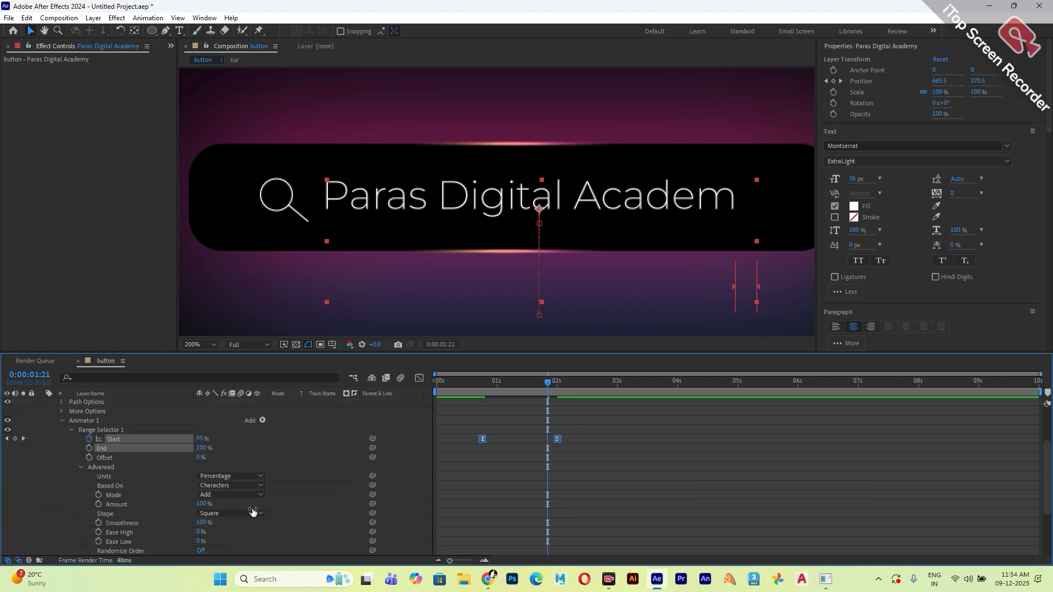
pyautogui.click(227, 514)
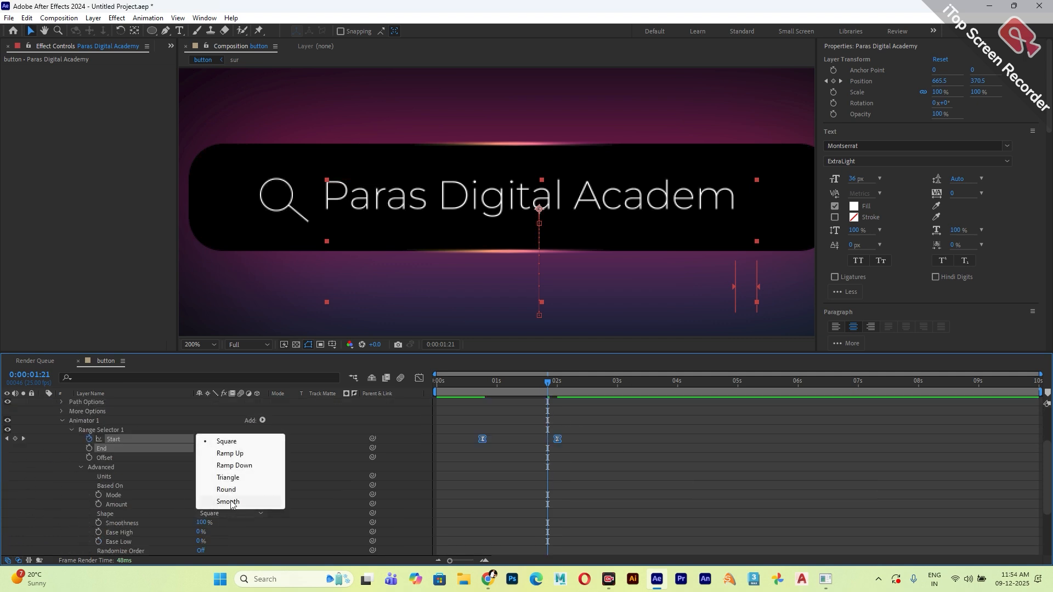
pyautogui.click(230, 454)
pyautogui.moveTo(483, 384); pyautogui.dragTo(437, 384)
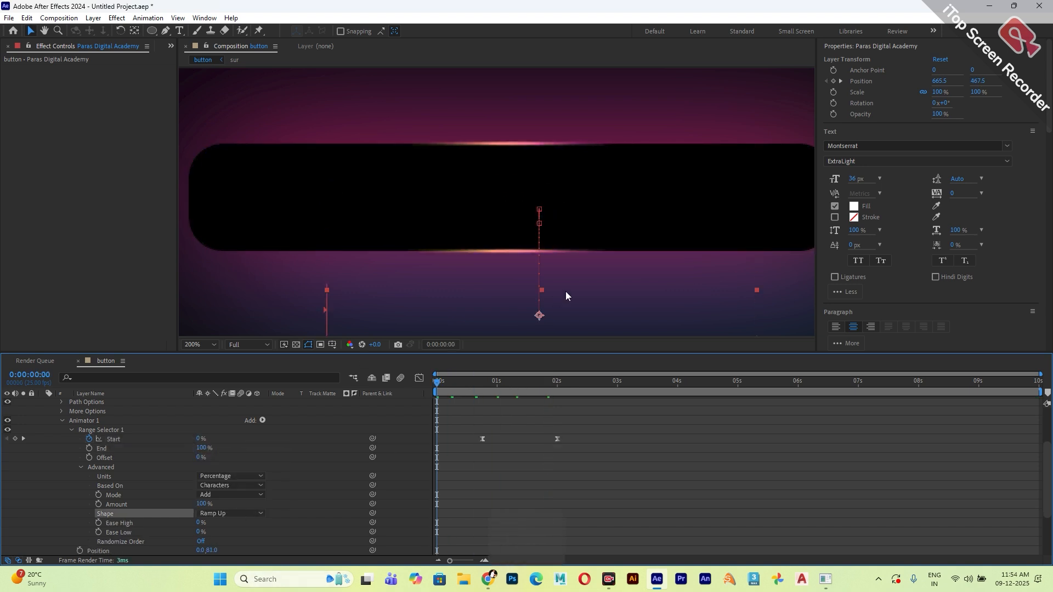
pyautogui.press('space')
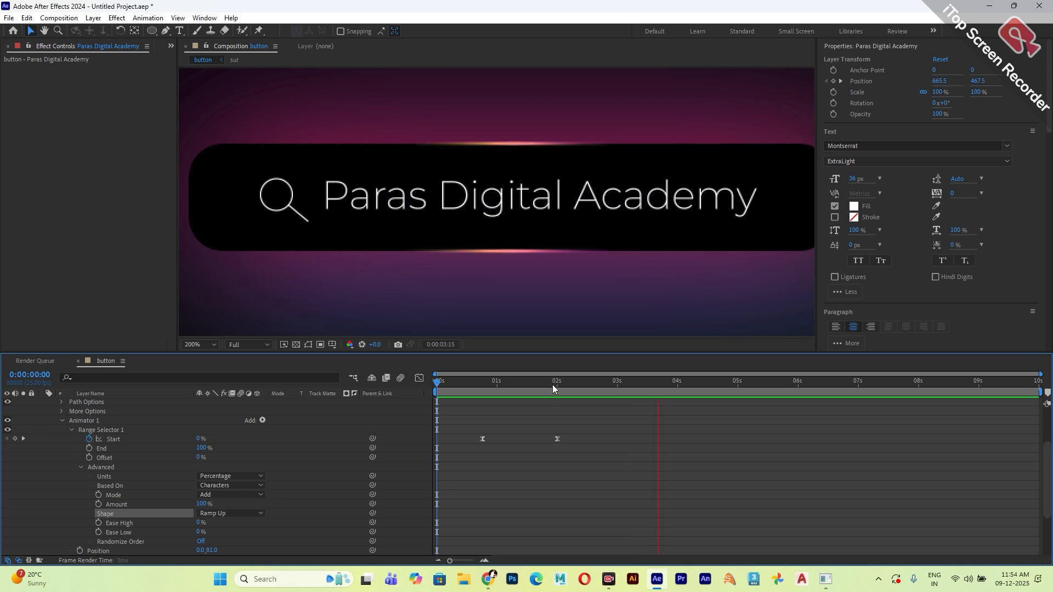
pyautogui.moveTo(552, 384); pyautogui.dragTo(437, 385)
pyautogui.press('space')
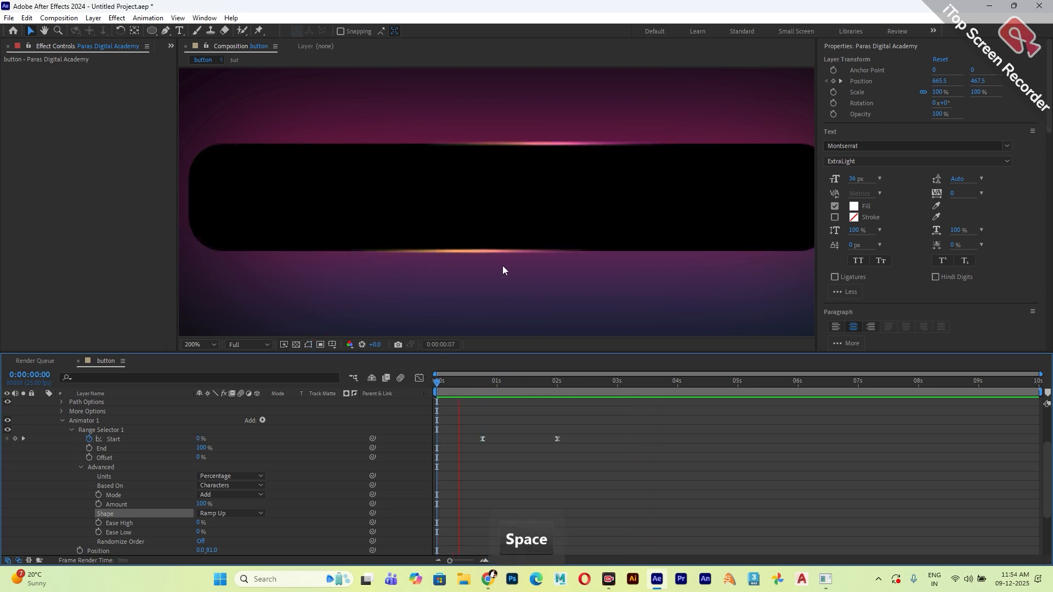
pyautogui.press('space')
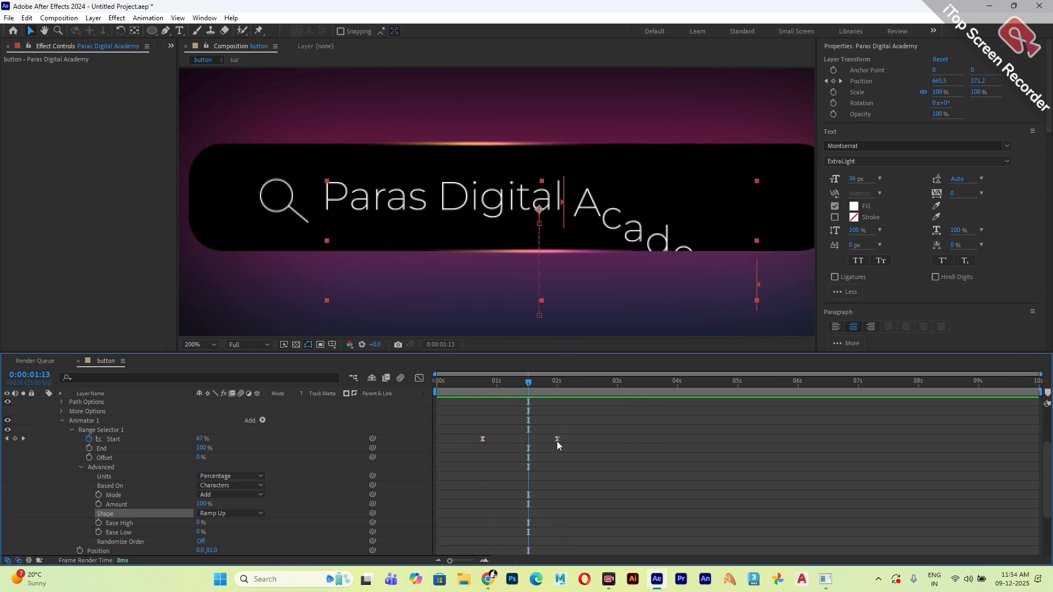
# Move the second Start keyframe earlier to about 0:00:01:19 and preview the faster text reveal.
pyautogui.moveTo(558, 440); pyautogui.dragTo(542, 440)
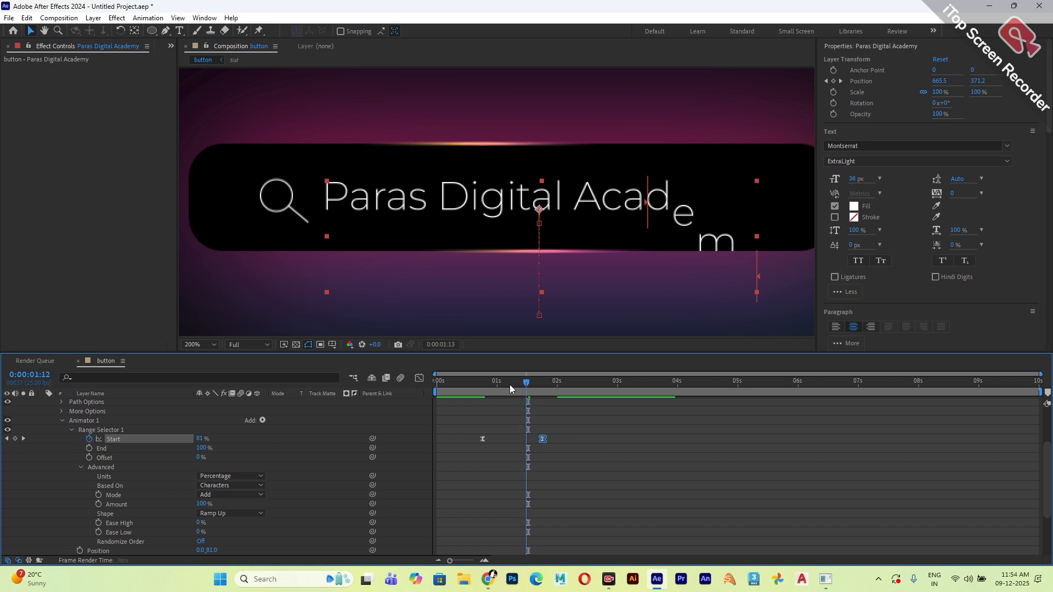
pyautogui.press('space')
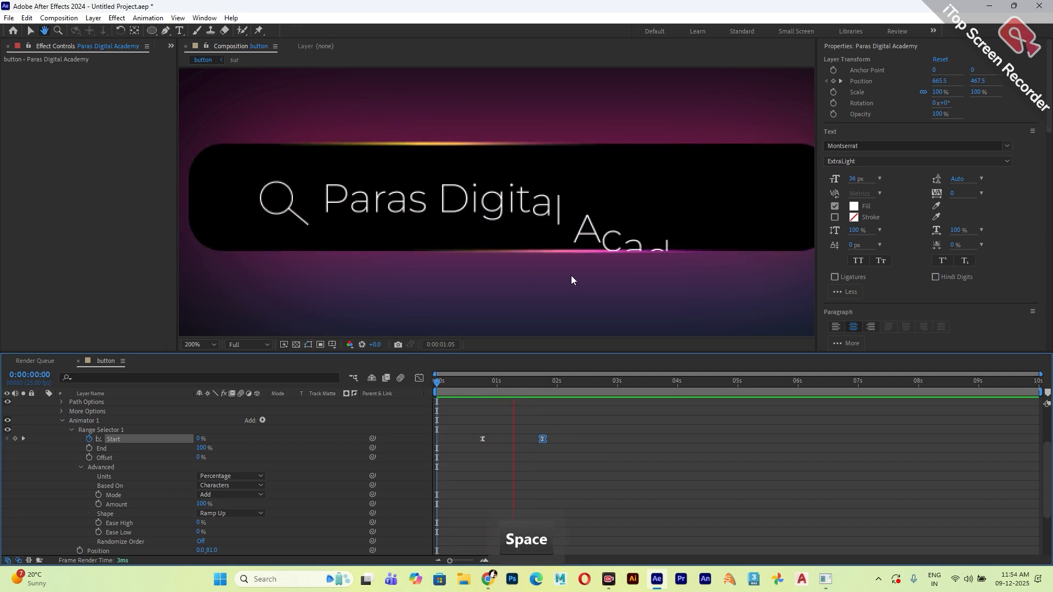
pyautogui.press('space')
# Try an Ease High of 100% on the range selector and play back the text animation.
pyautogui.moveTo(200, 526); pyautogui.dragTo(361, 527)
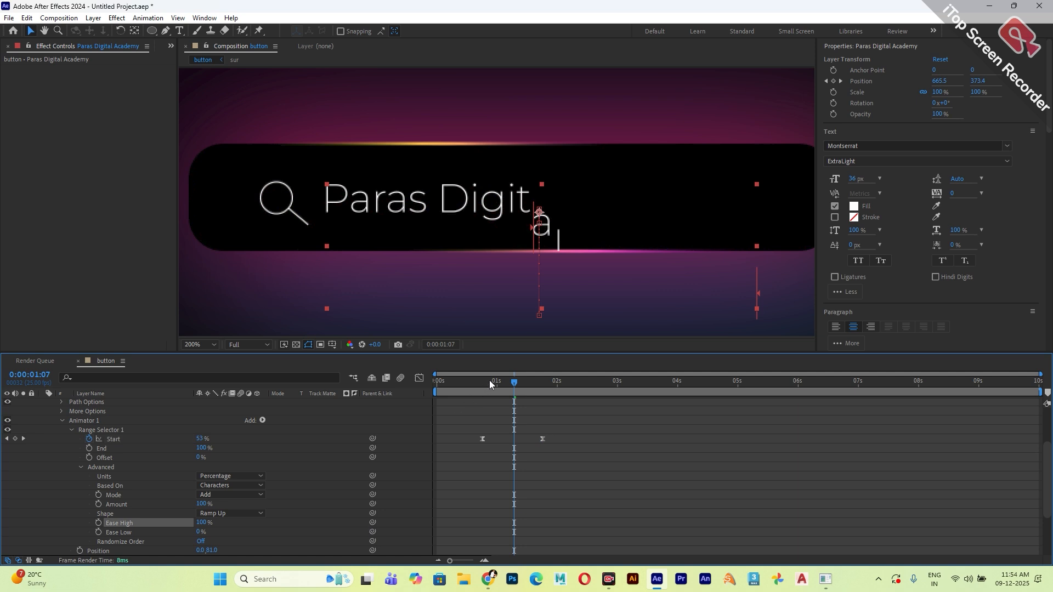
pyautogui.press('space')
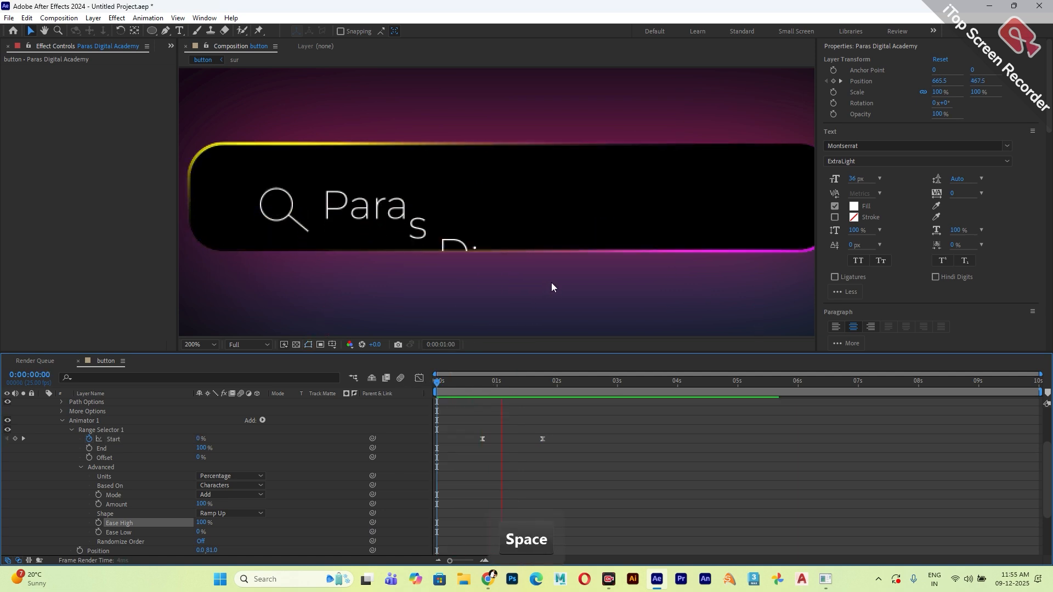
pyautogui.press('space')
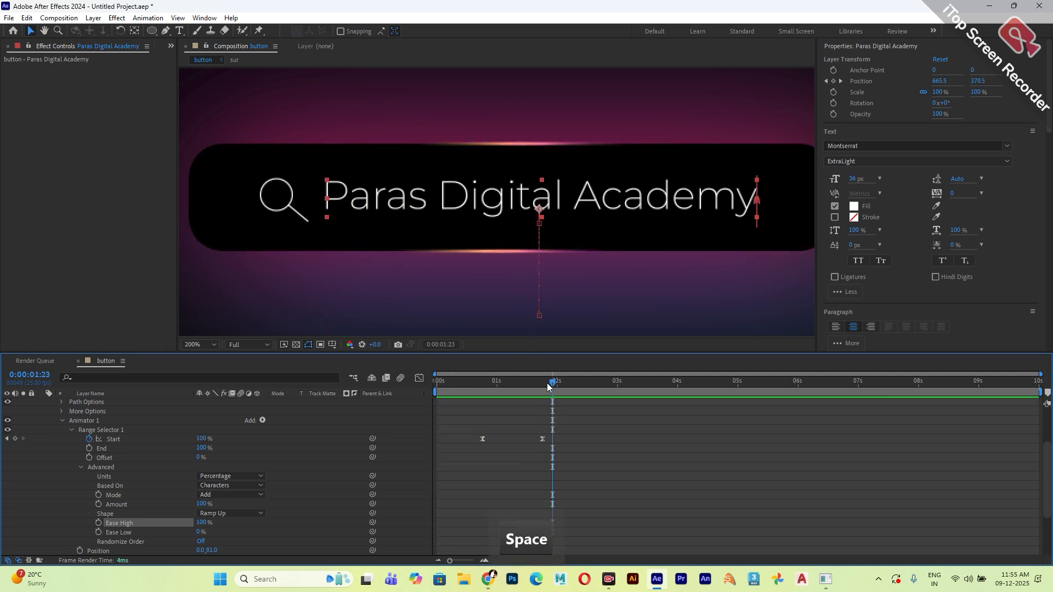
# Set the range selector's Ease High to -100% and play back the text animation.
pyautogui.moveTo(549, 388); pyautogui.dragTo(528, 389)
pyautogui.moveTo(202, 524); pyautogui.dragTo(13, 517)
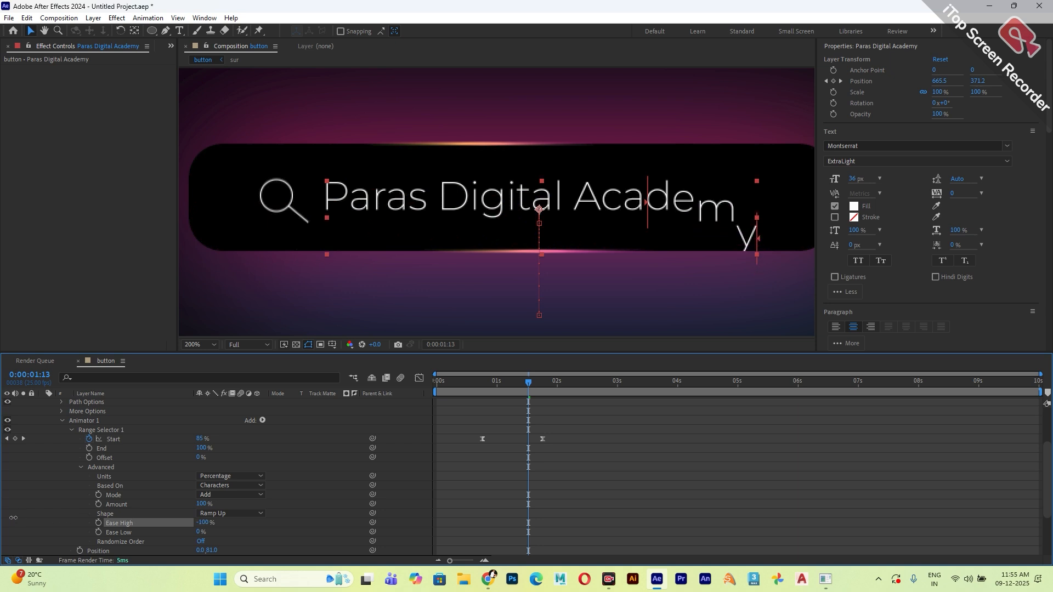
pyautogui.press('space')
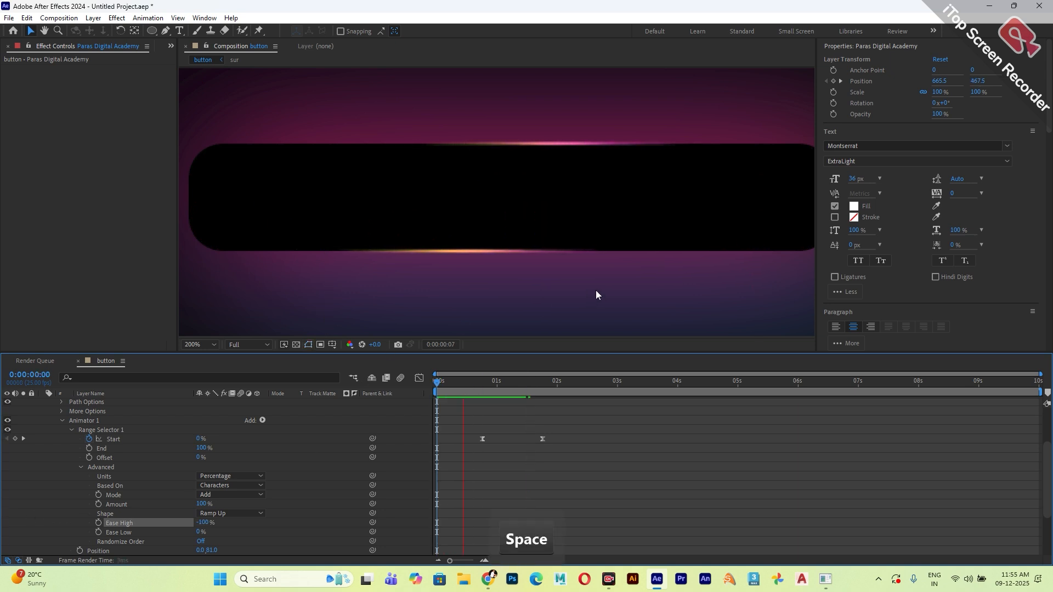
pyautogui.press('space')
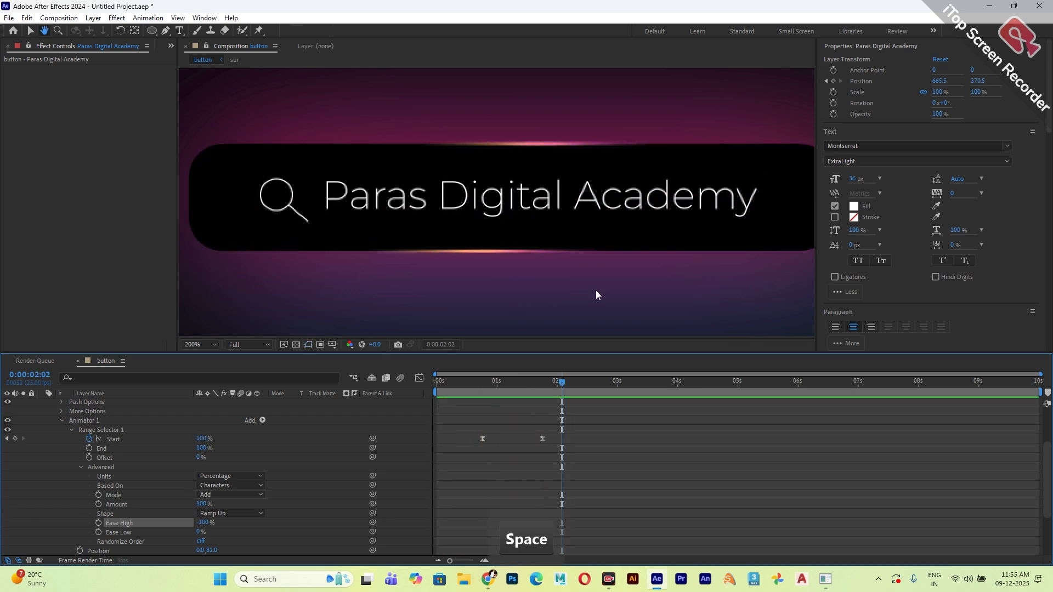
# Base the range selector on Words and play back the composition from the beginning.
pyautogui.moveTo(551, 383); pyautogui.dragTo(502, 396)
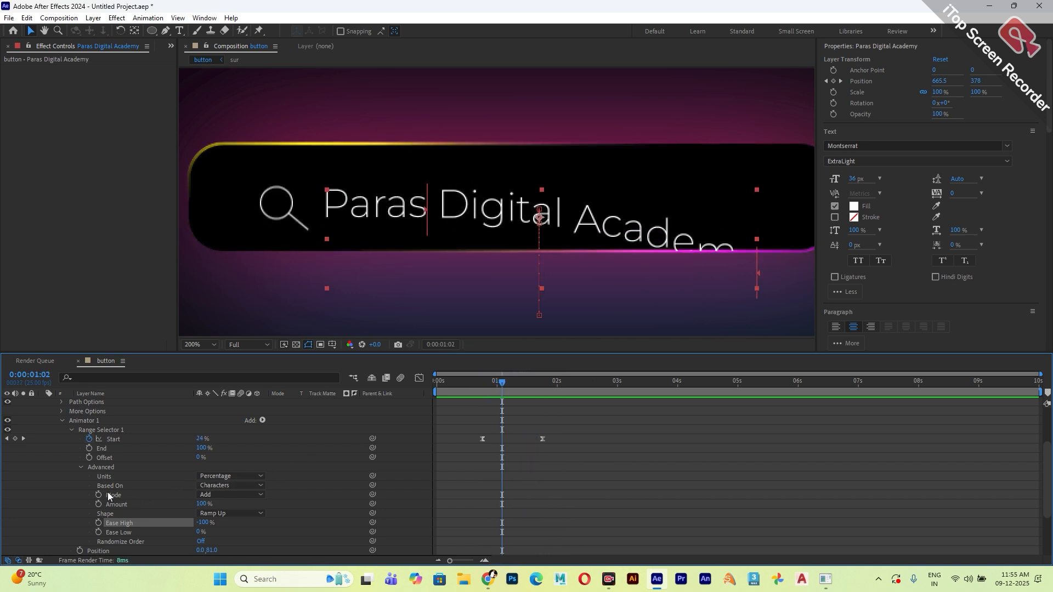
pyautogui.click(215, 487)
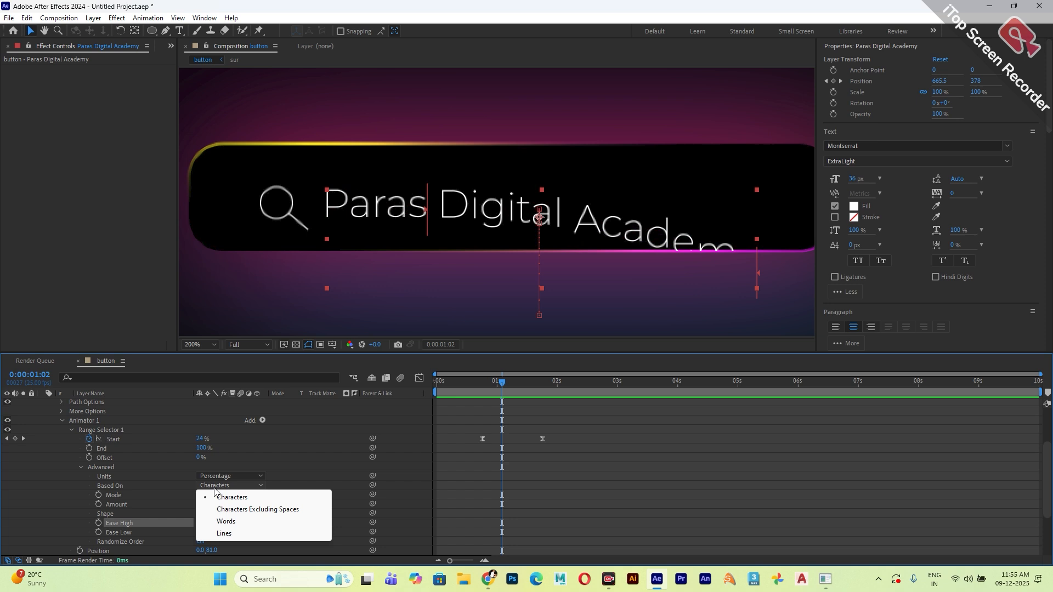
pyautogui.click(218, 523)
pyautogui.moveTo(504, 383); pyautogui.dragTo(436, 382)
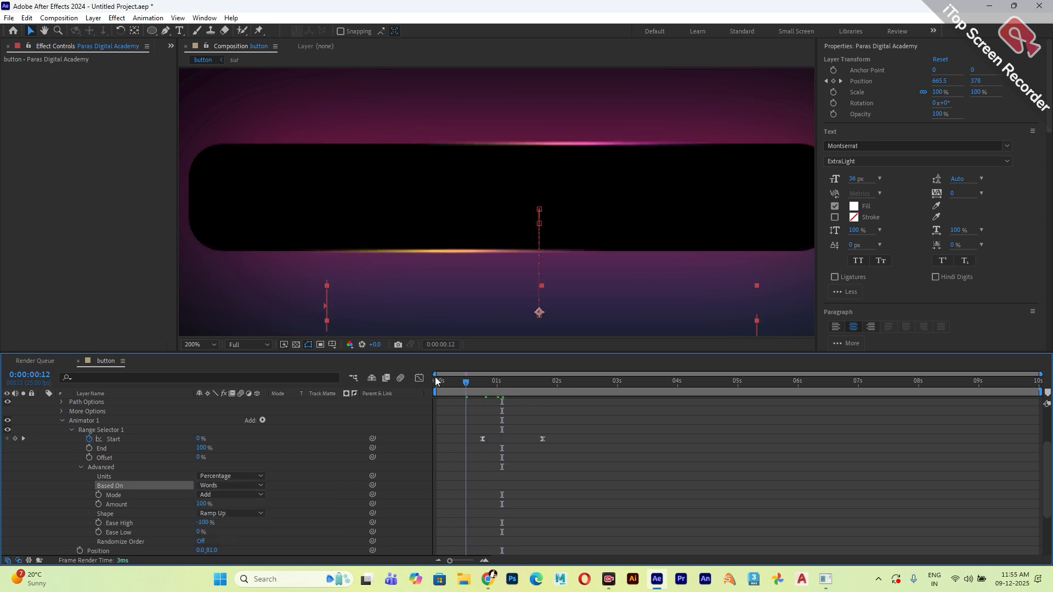
pyautogui.press('space')
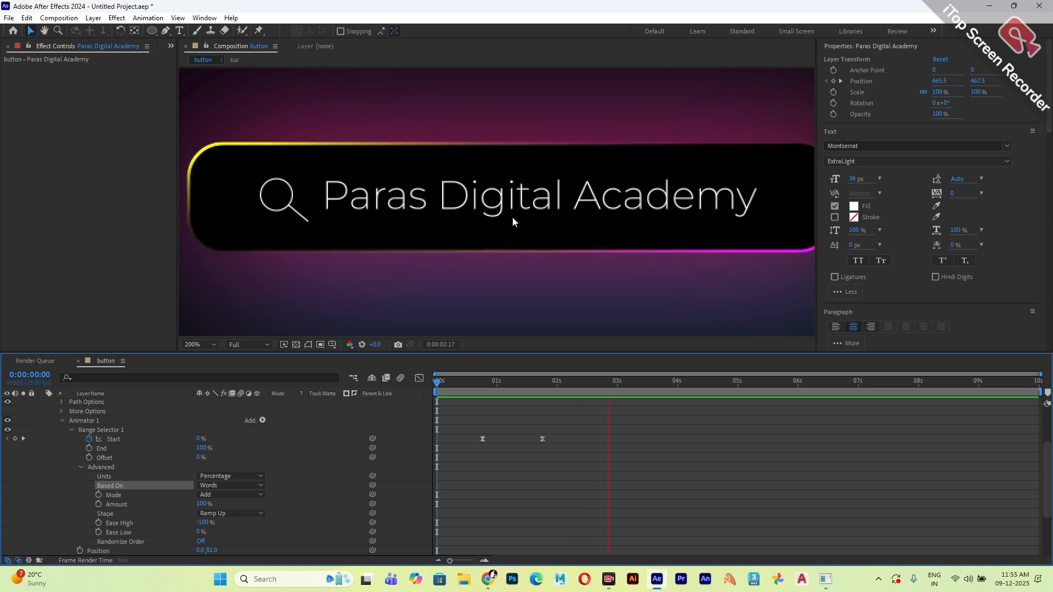
pyautogui.press('space')
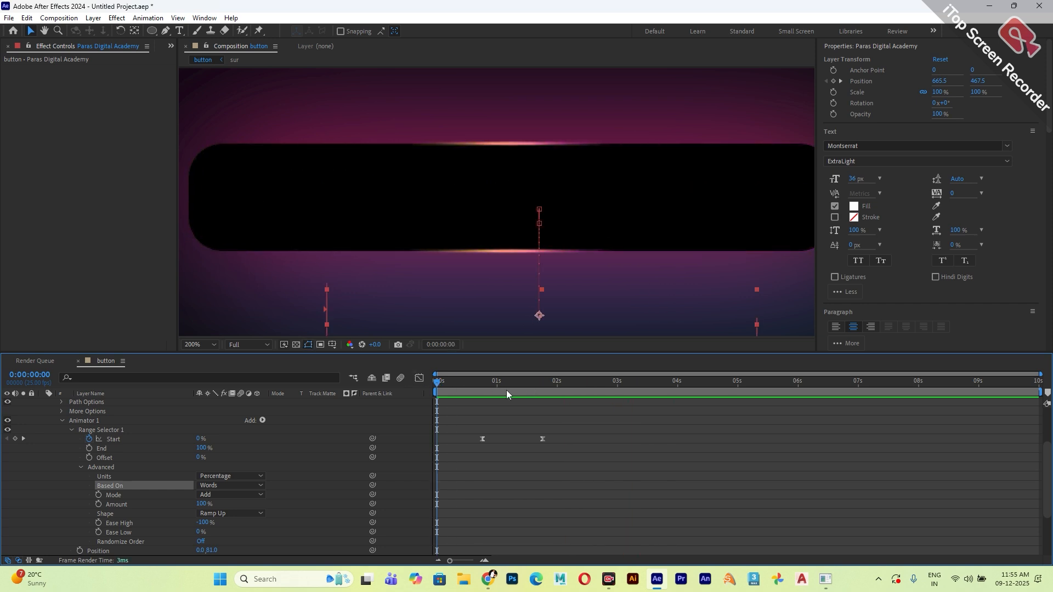
pyautogui.press('space')
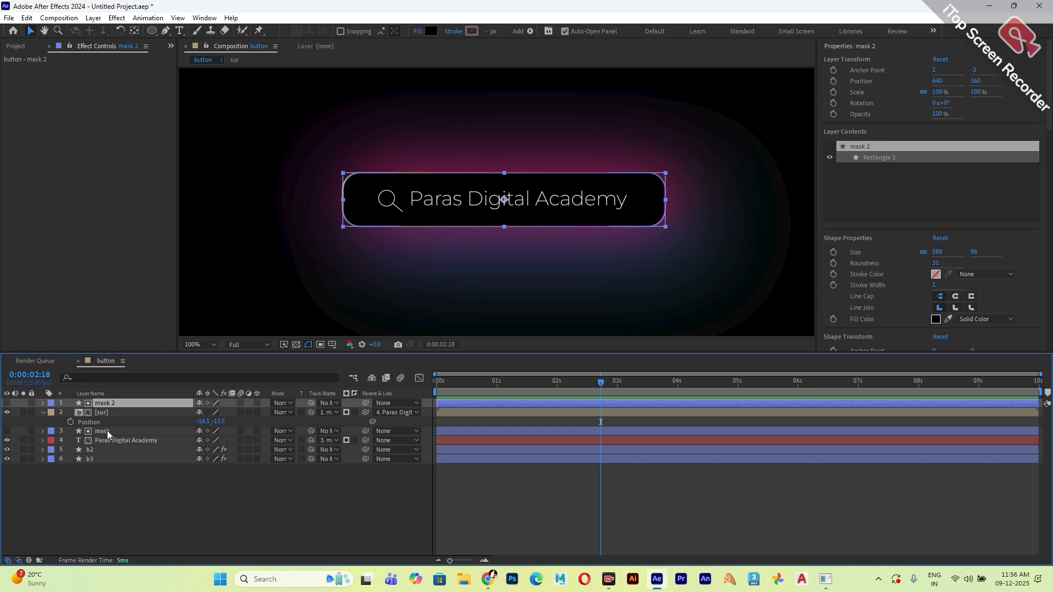
# Apply the Deep Glow effect to the b2 outline layer and play back the composition from the beginning.
pyautogui.click(99, 450)
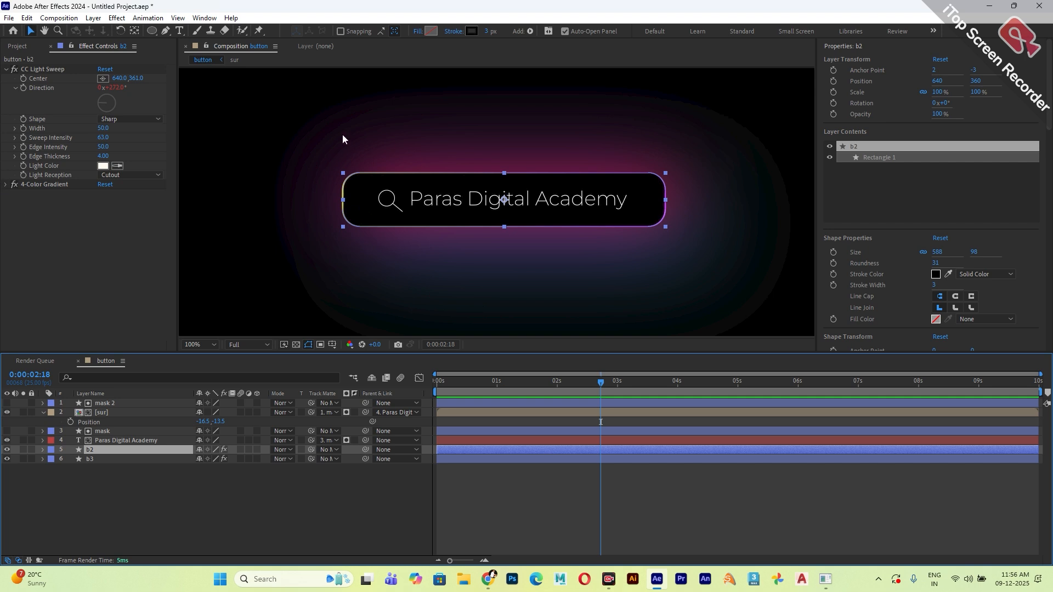
pyautogui.click(117, 18)
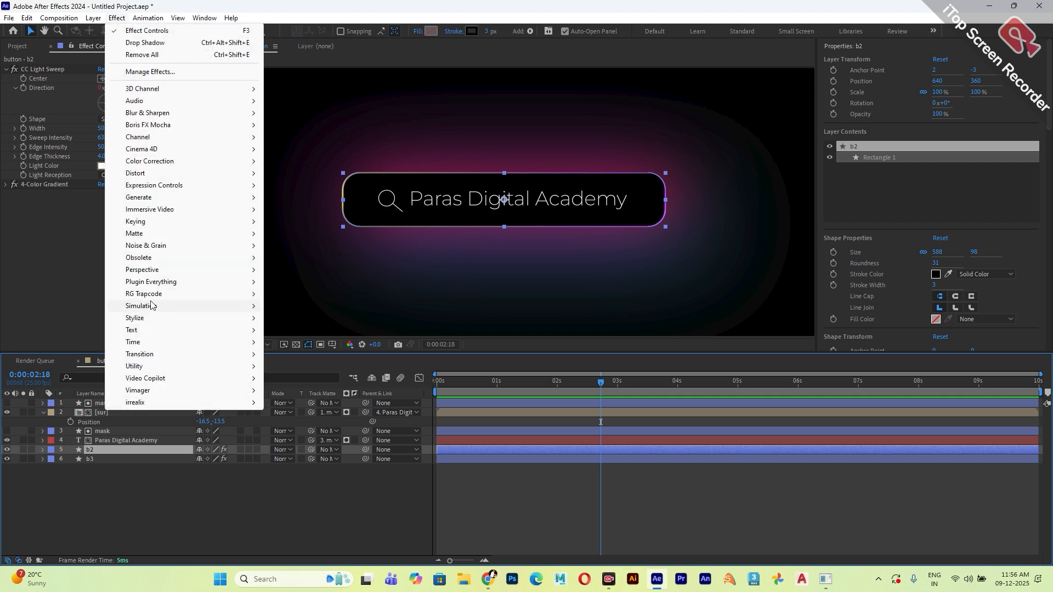
pyautogui.moveTo(167, 288)
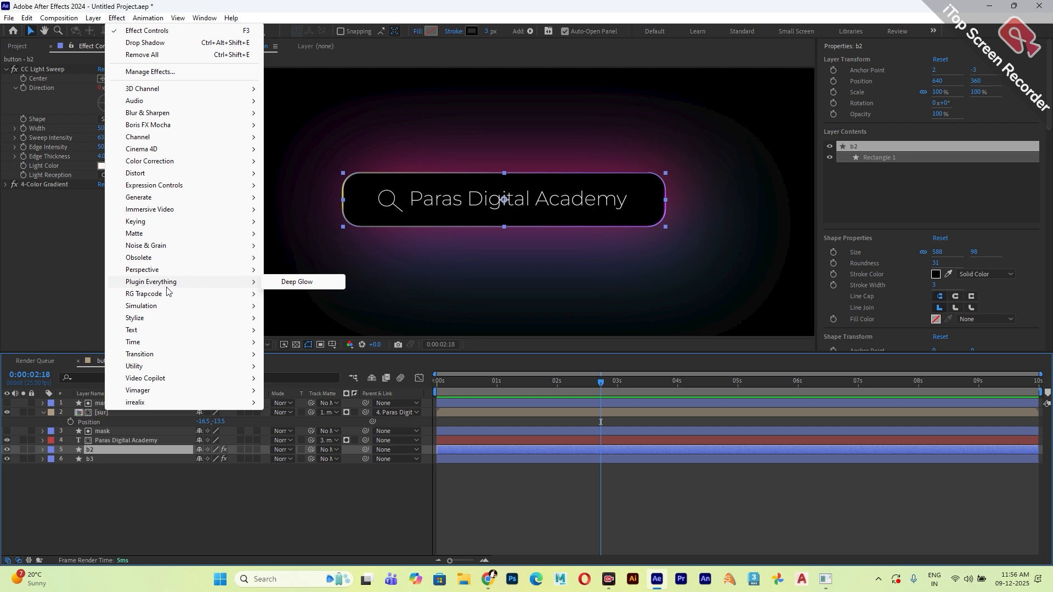
pyautogui.click(304, 283)
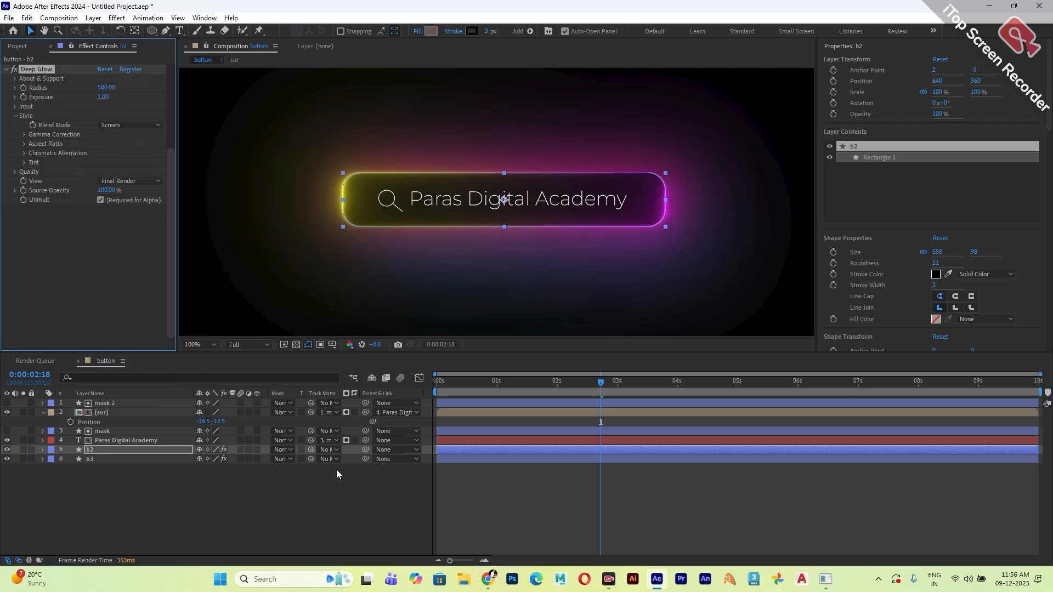
pyautogui.click(331, 485)
pyautogui.click(477, 387)
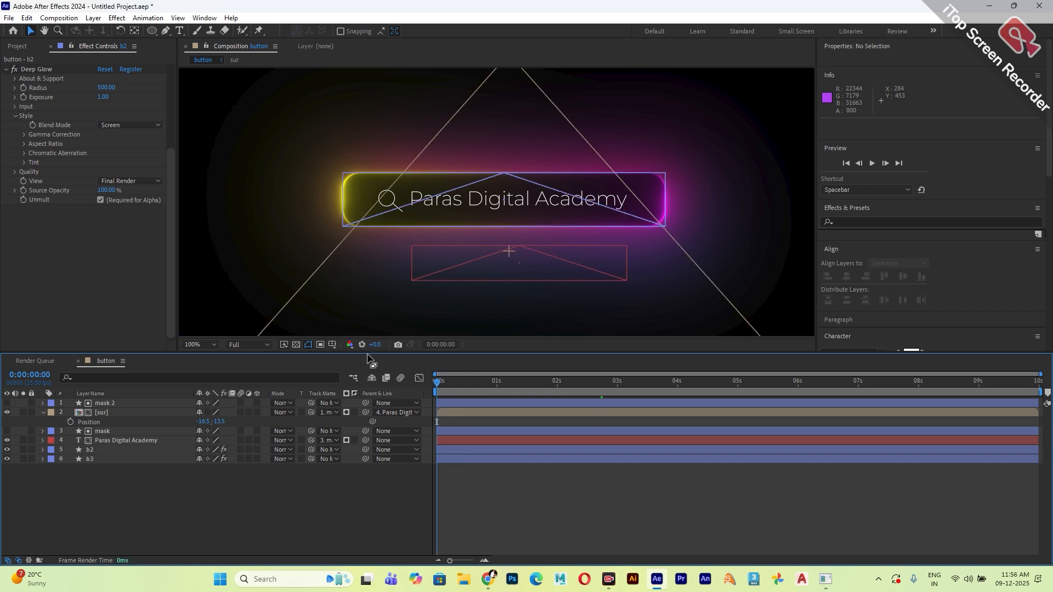
pyautogui.press('space')
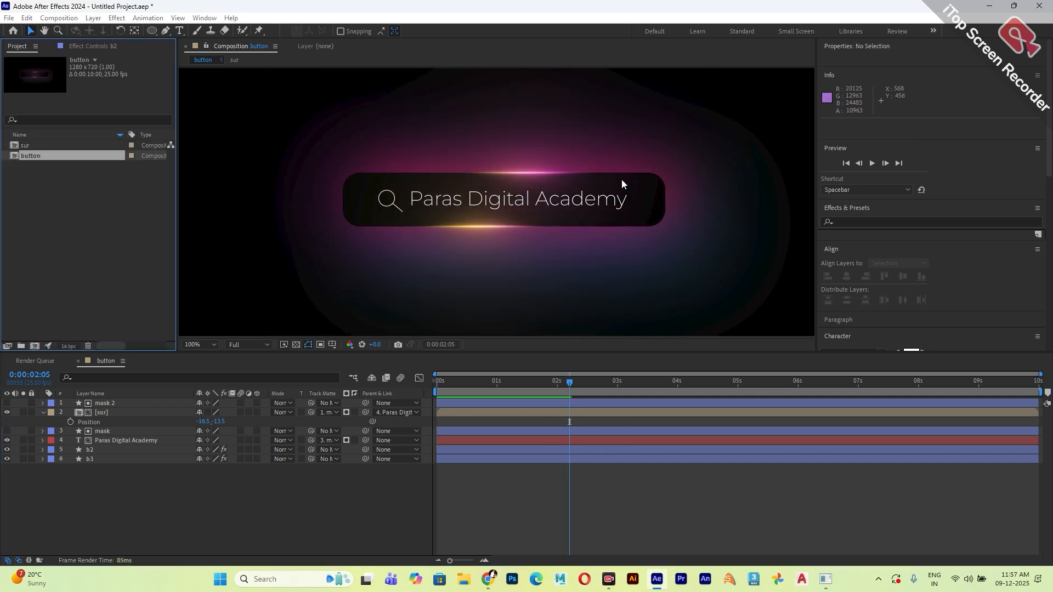
# Create a composition named final button 1 and add the button composition to it as a layer.
pyautogui.hotkey('ctrl', 'n')
pyautogui.write('final butto')
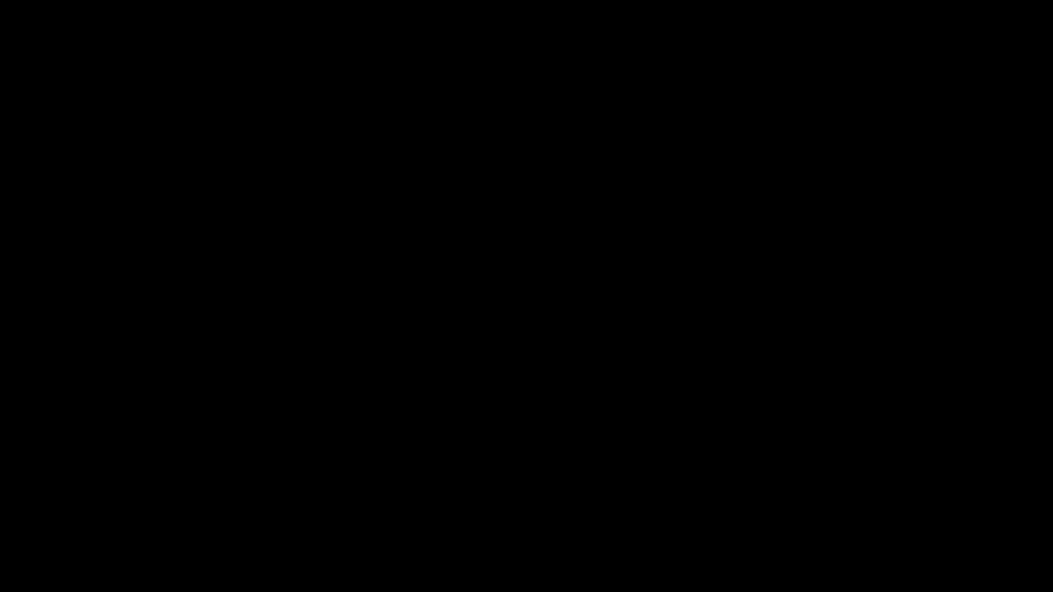
pyautogui.write('n 1')
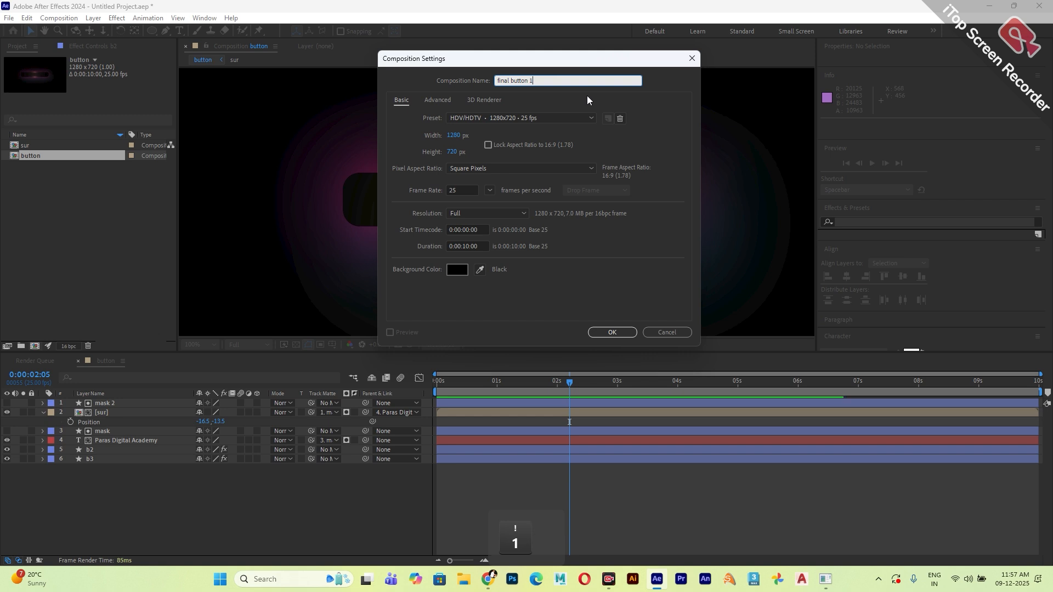
pyautogui.click(594, 332)
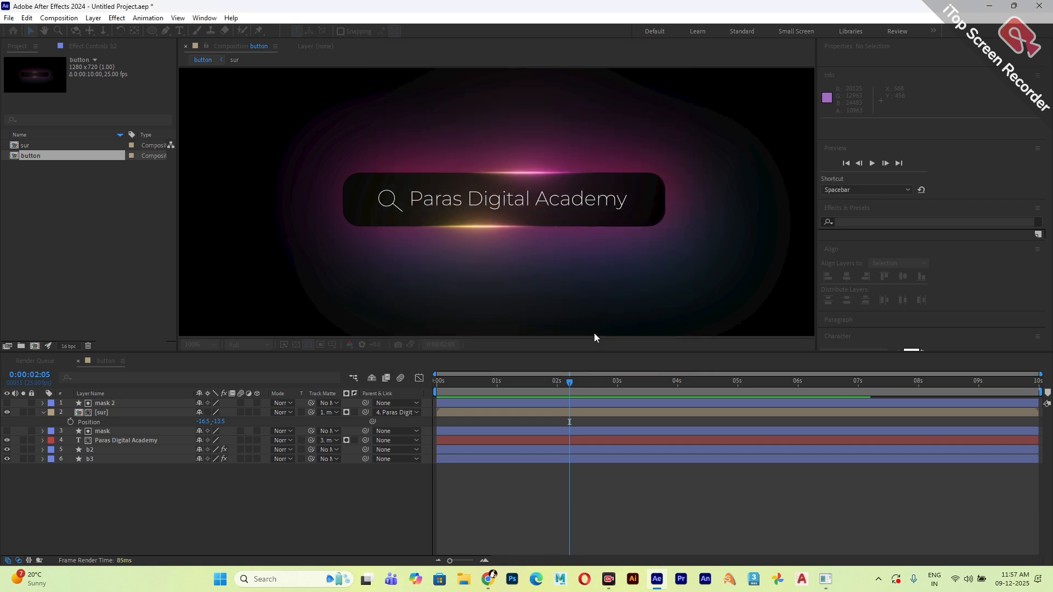
pyautogui.moveTo(28, 166); pyautogui.dragTo(171, 446)
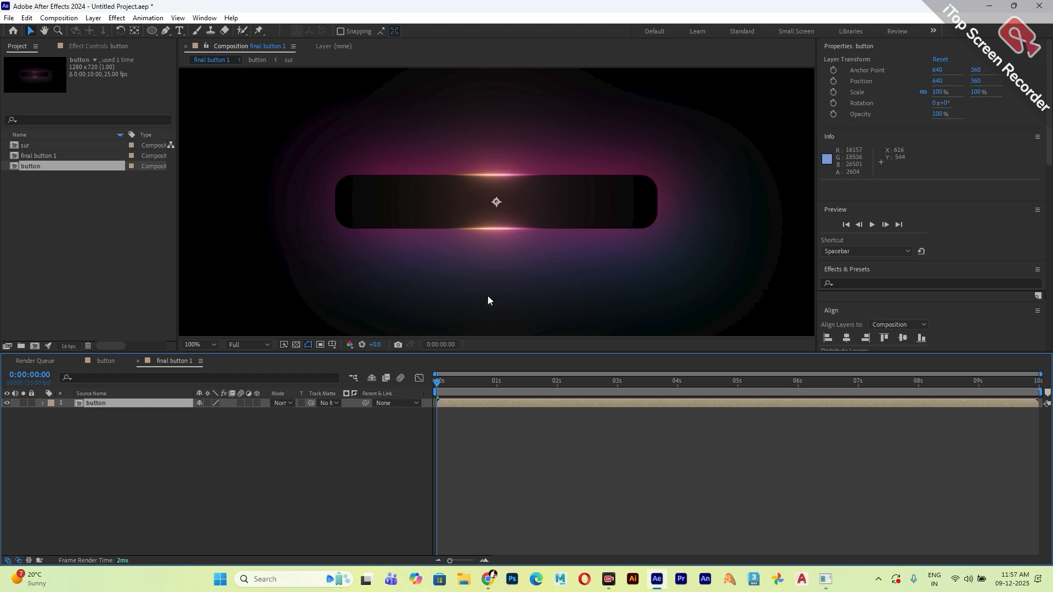
# Animate the button layer's Position from 640, 1093 at 0 seconds to 640, 360 at 1 second.
pyautogui.scroll(-2, 465, 239)
pyautogui.click(164, 404)
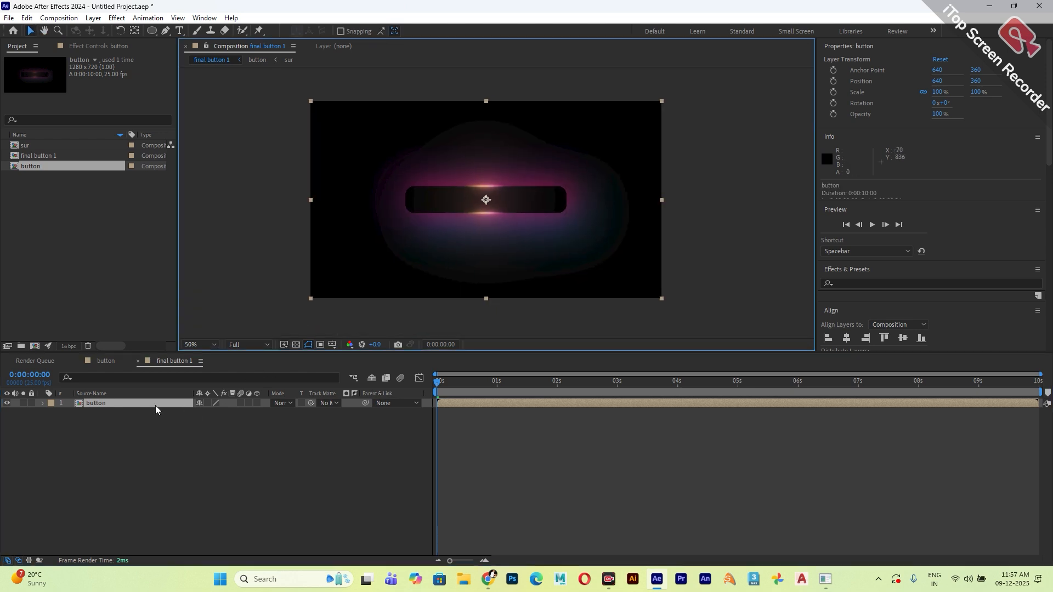
pyautogui.press('p')
pyautogui.click(71, 412)
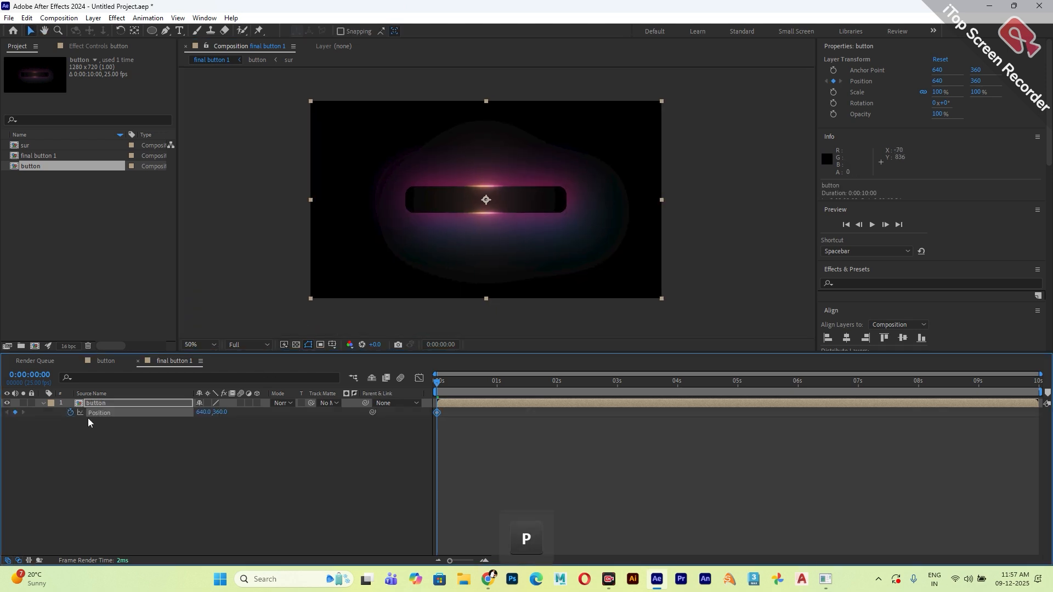
pyautogui.moveTo(448, 391); pyautogui.dragTo(496, 390)
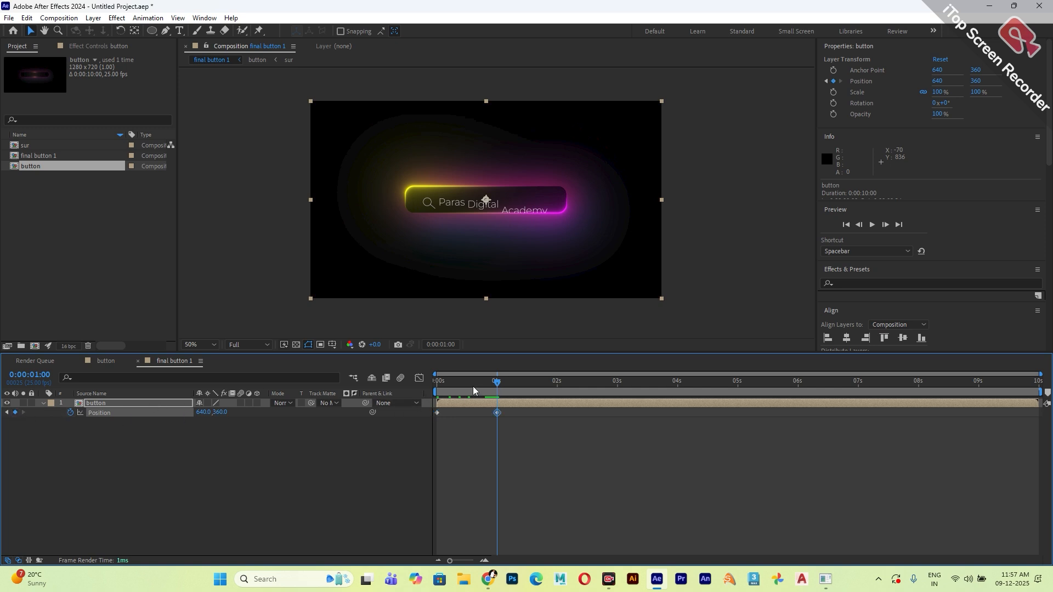
pyautogui.press('Home')
pyautogui.moveTo(237, 415); pyautogui.dragTo(275, 421)
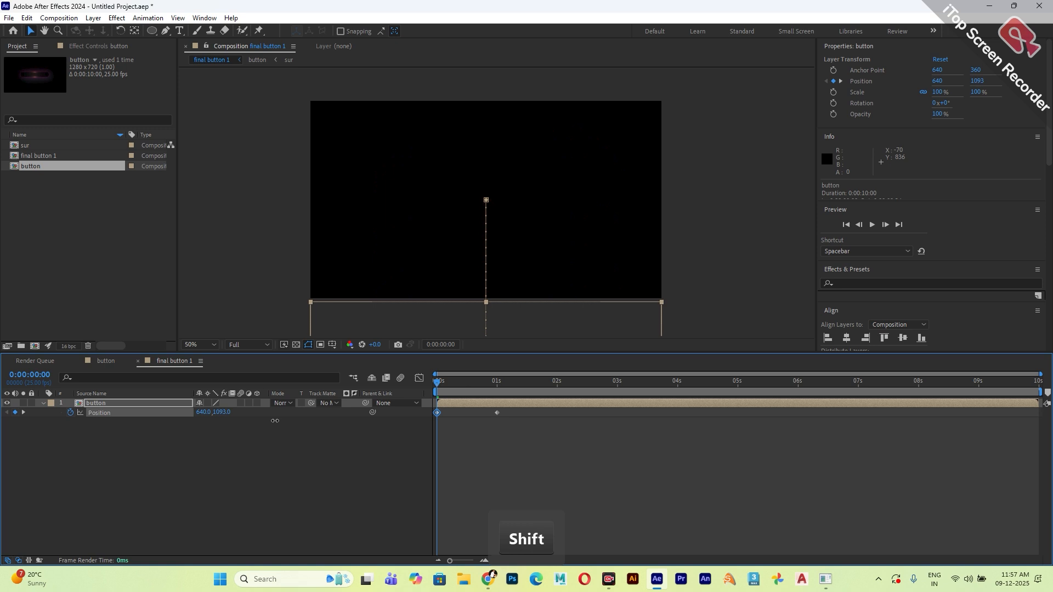
# Apply Easy Ease to both Position keyframes of the button layer.
pyautogui.moveTo(527, 411); pyautogui.dragTo(381, 437)
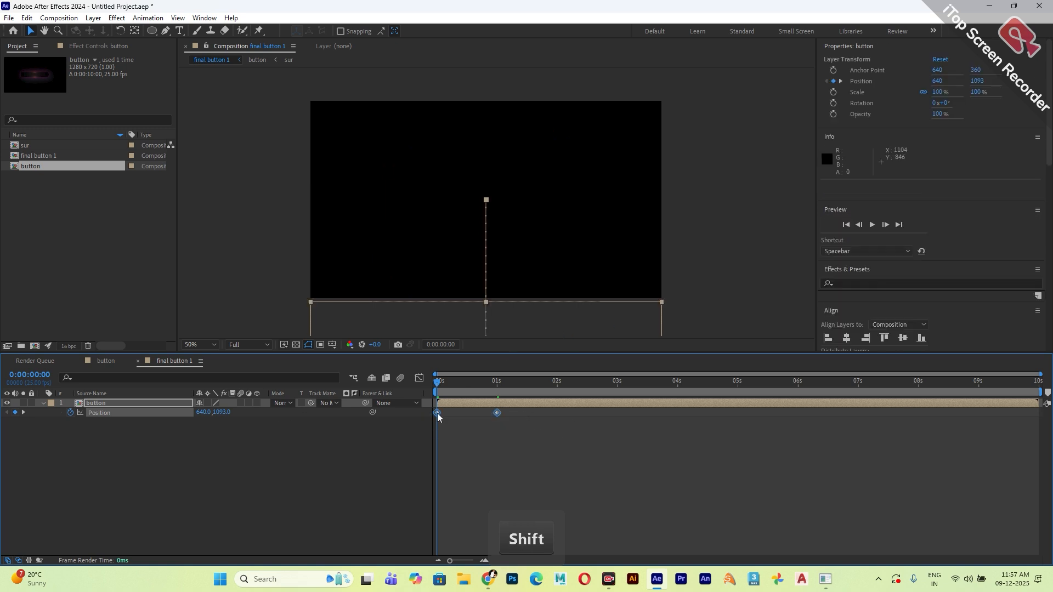
pyautogui.rightClick(437, 413)
pyautogui.moveTo(510, 405)
pyautogui.click(603, 442)
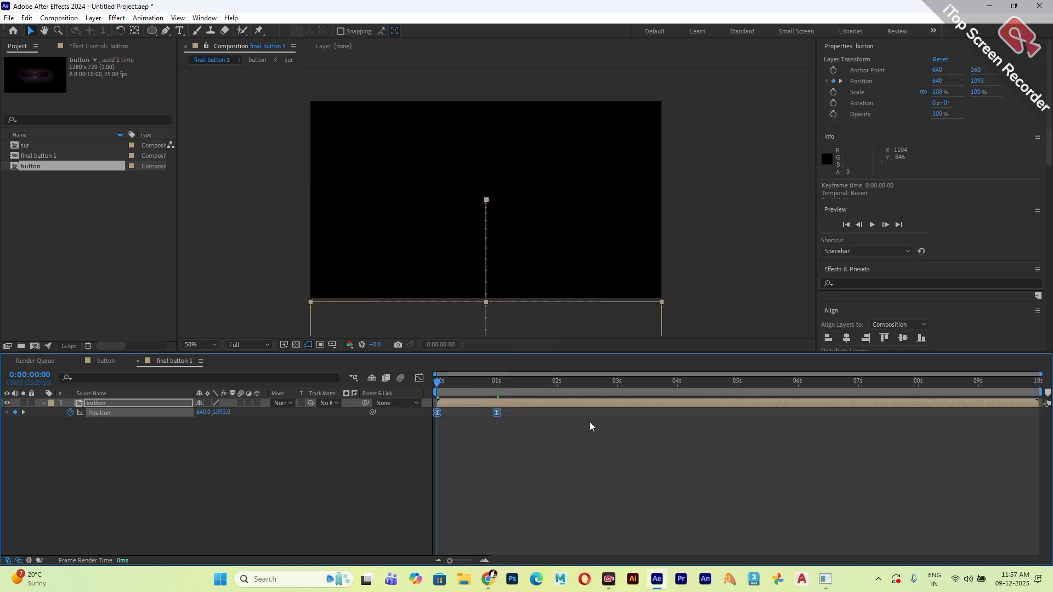
pyautogui.press('F9')
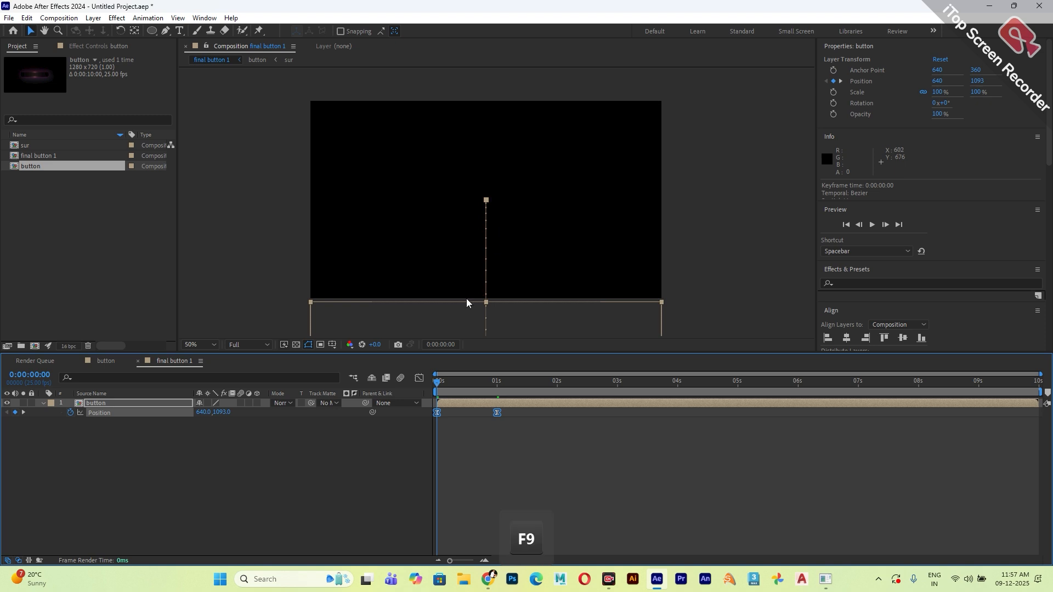
# Reshape the button layer's Position speed graph into an early peak with a long slowdown, and play back the animation.
pyautogui.click(419, 378)
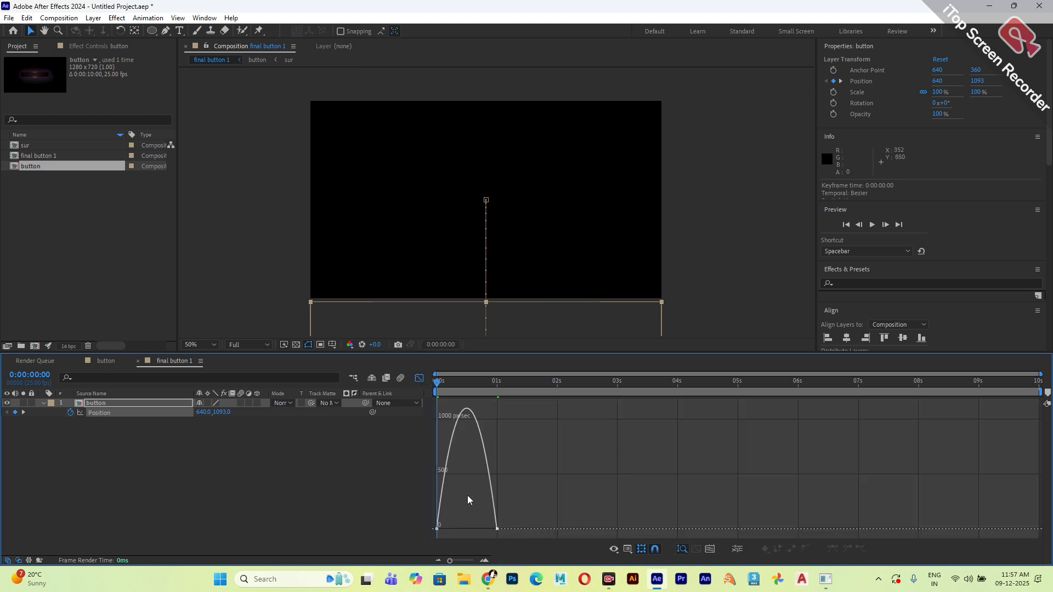
pyautogui.moveTo(457, 529)
pyautogui.mouseDown()
pyautogui.moveTo(441, 530)
pyautogui.moveTo(466, 530)
pyautogui.mouseUp()
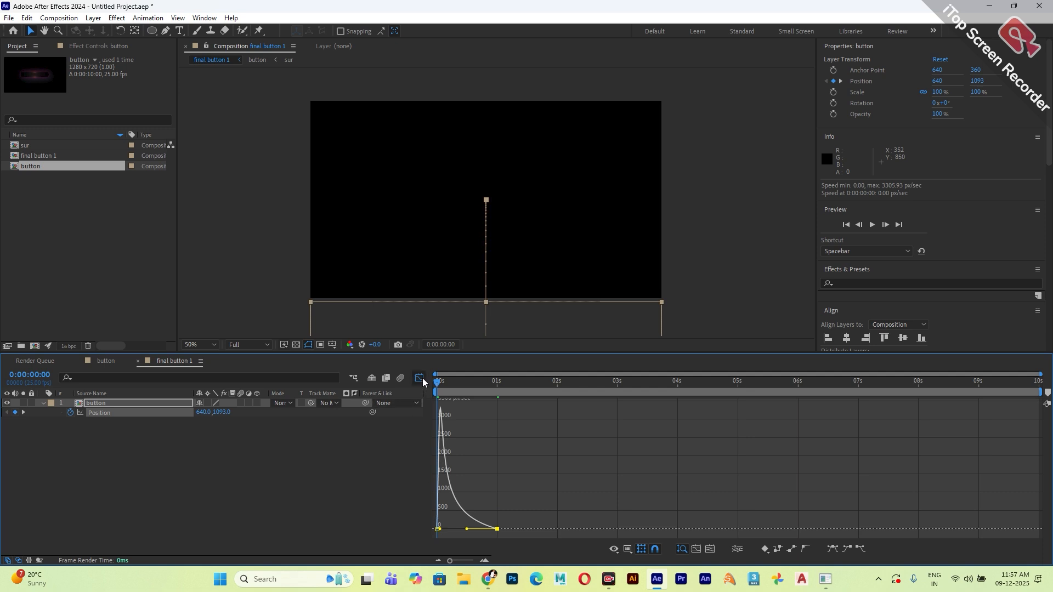
pyautogui.click(420, 378)
pyautogui.press('space')
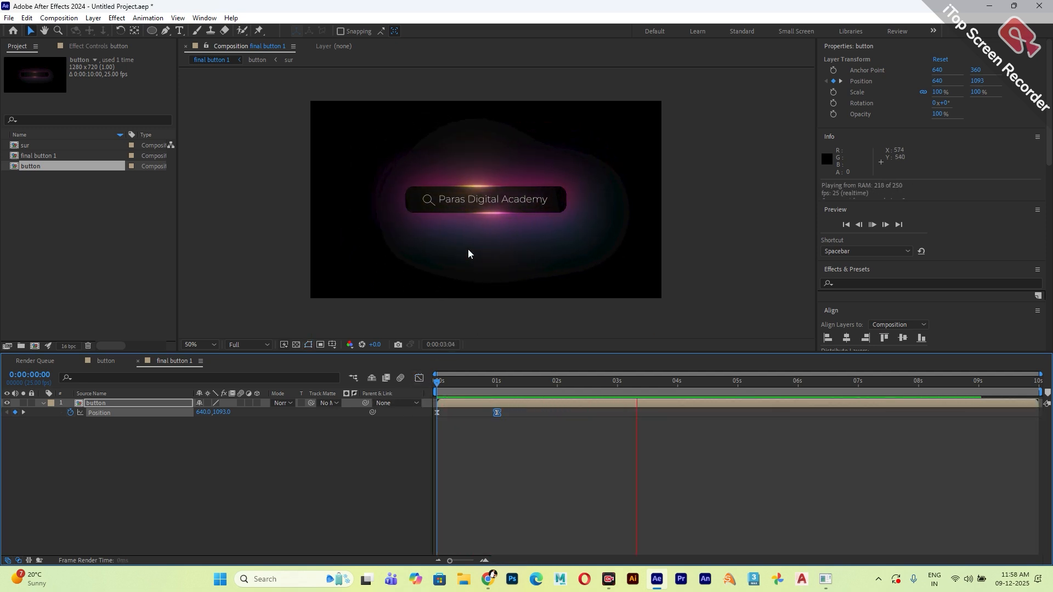
pyautogui.press('space')
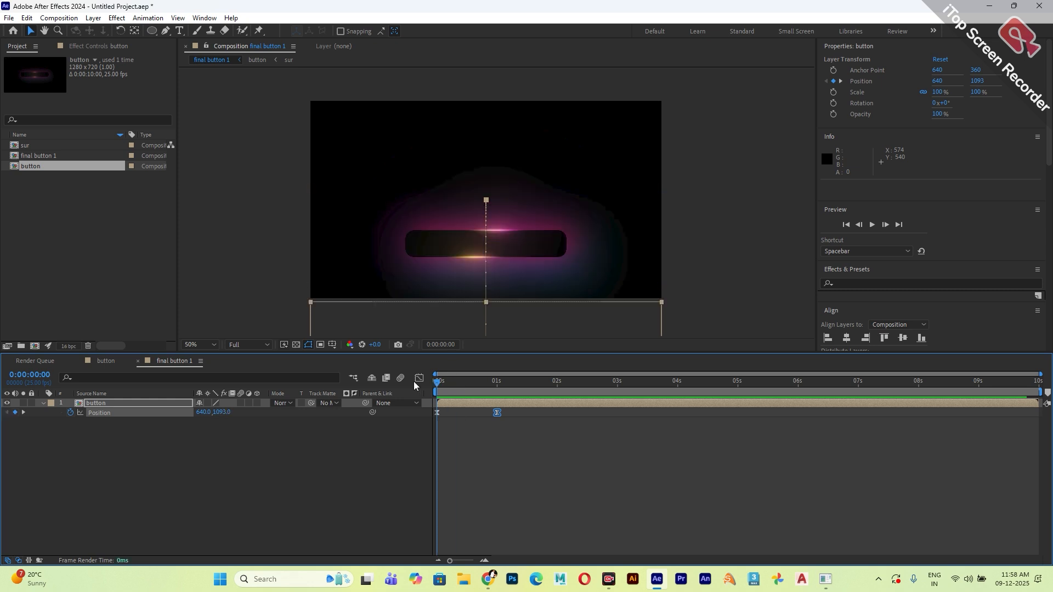
pyautogui.scroll(1, 445, 227)
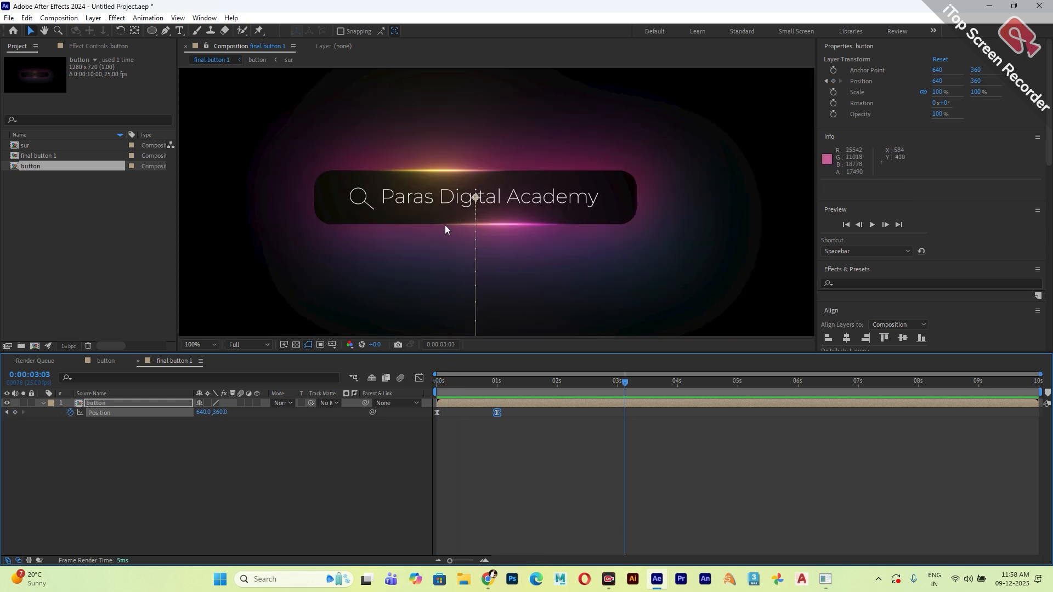
# Add the final button 1 composition to the Render Queue.
pyautogui.click(27, 18)
pyautogui.moveTo(63, 22)
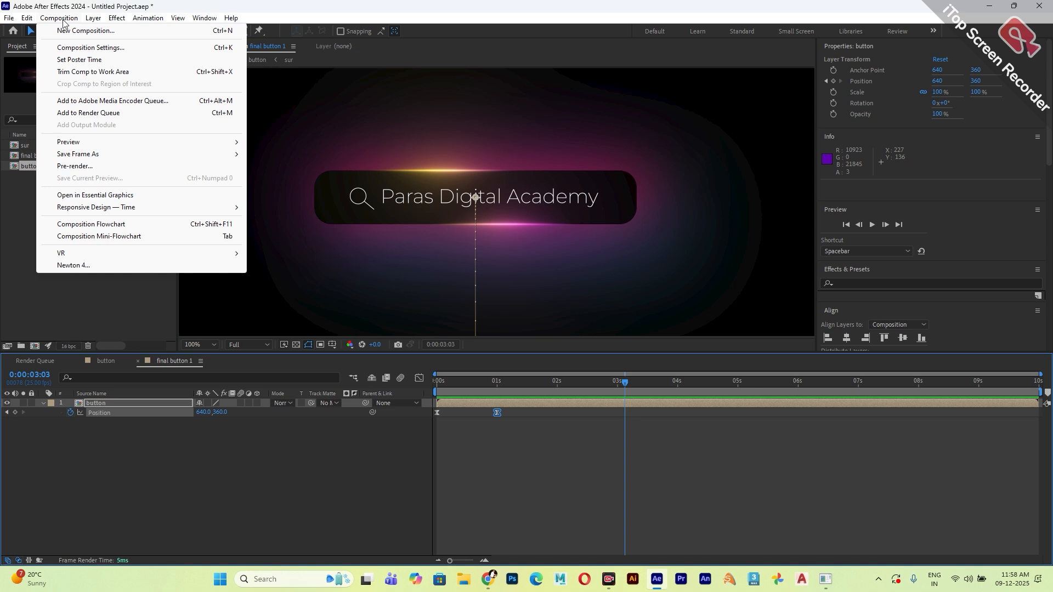
pyautogui.click(85, 114)
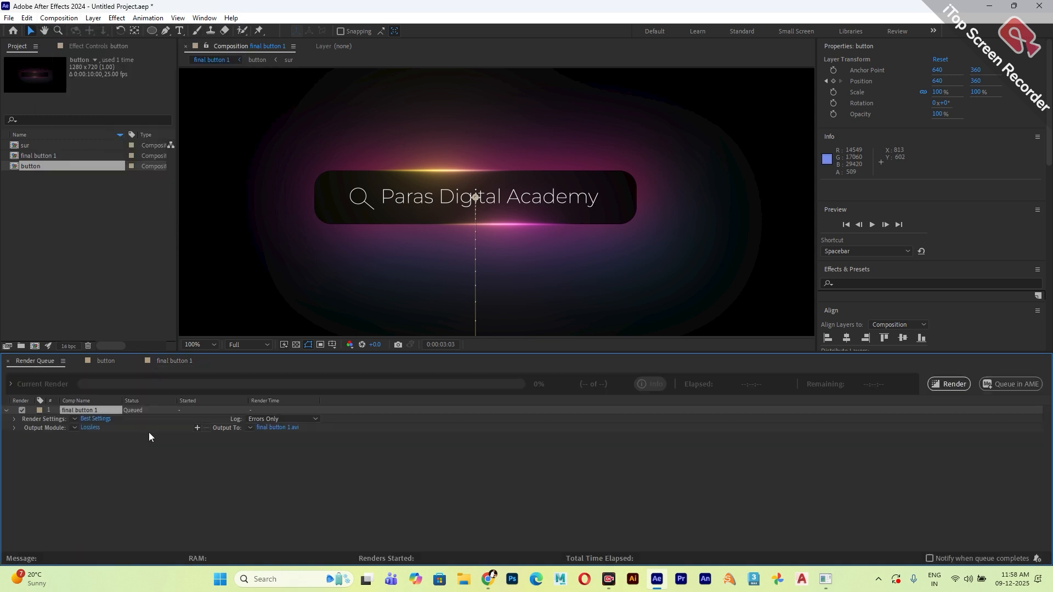
pyautogui.click(90, 428)
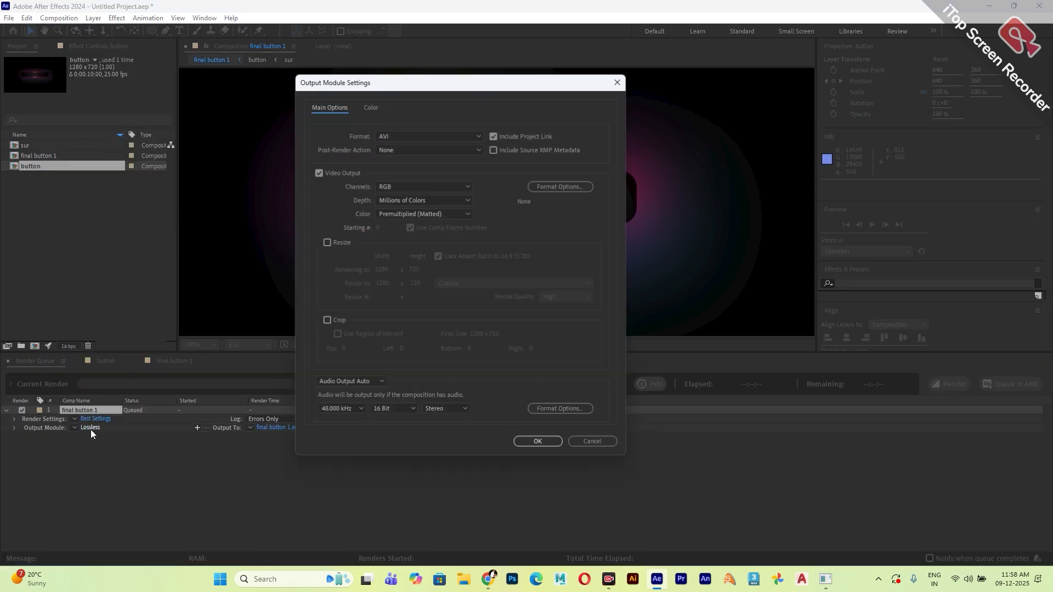
pyautogui.click(373, 136)
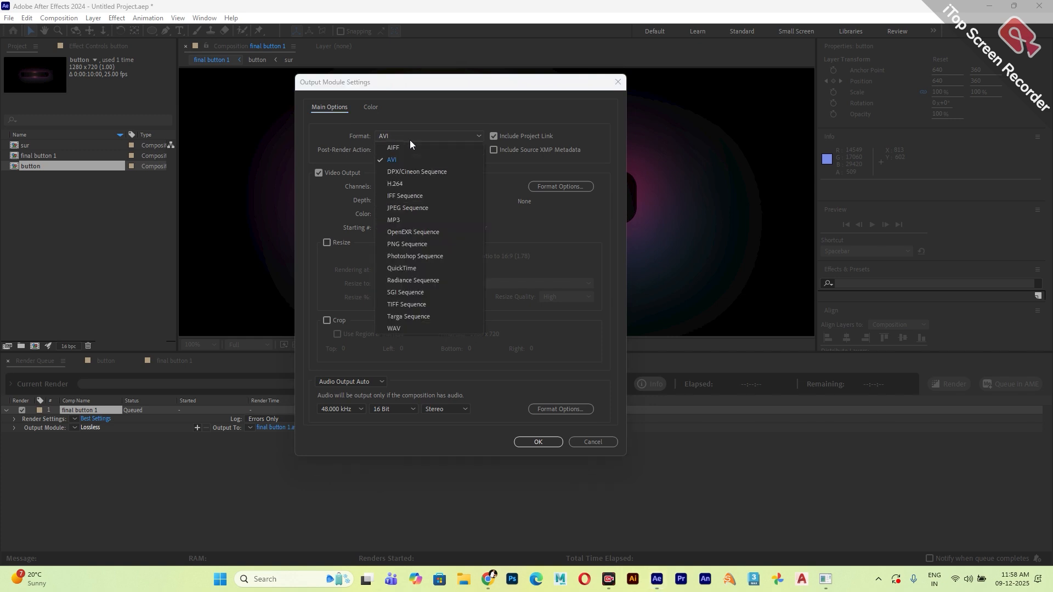
pyautogui.click(439, 283)
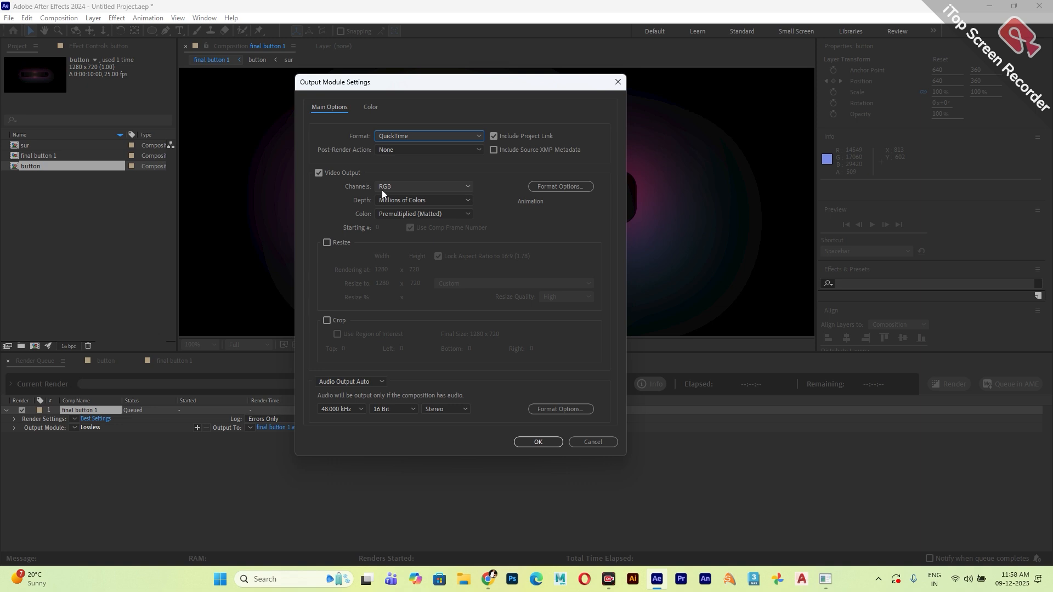
pyautogui.click(594, 442)
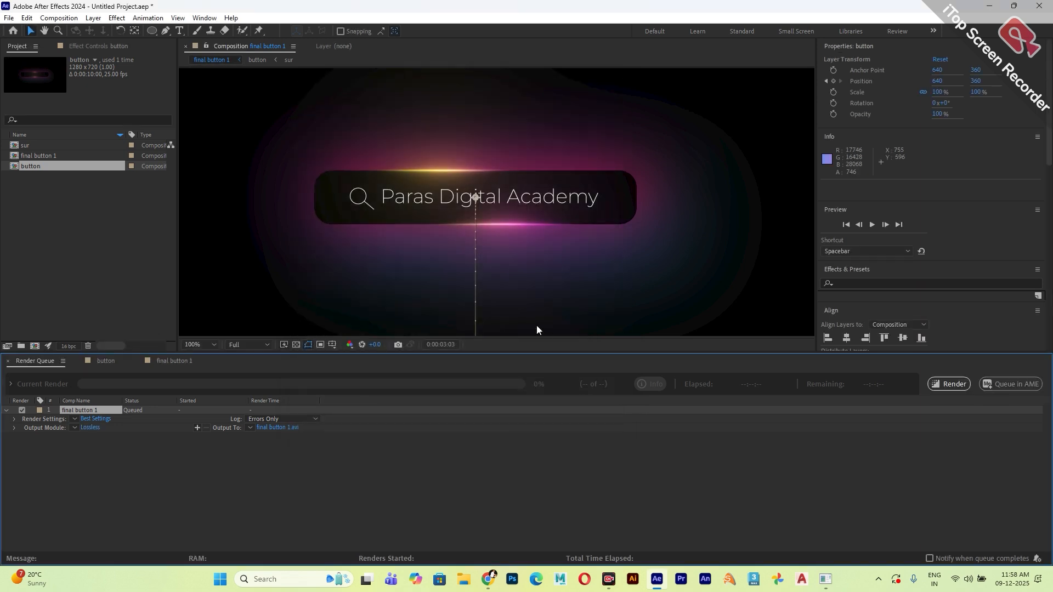
# Show the transparency grid in the button composition and set the final button 1 output module's channels to RGB + Alpha.
pyautogui.click(100, 363)
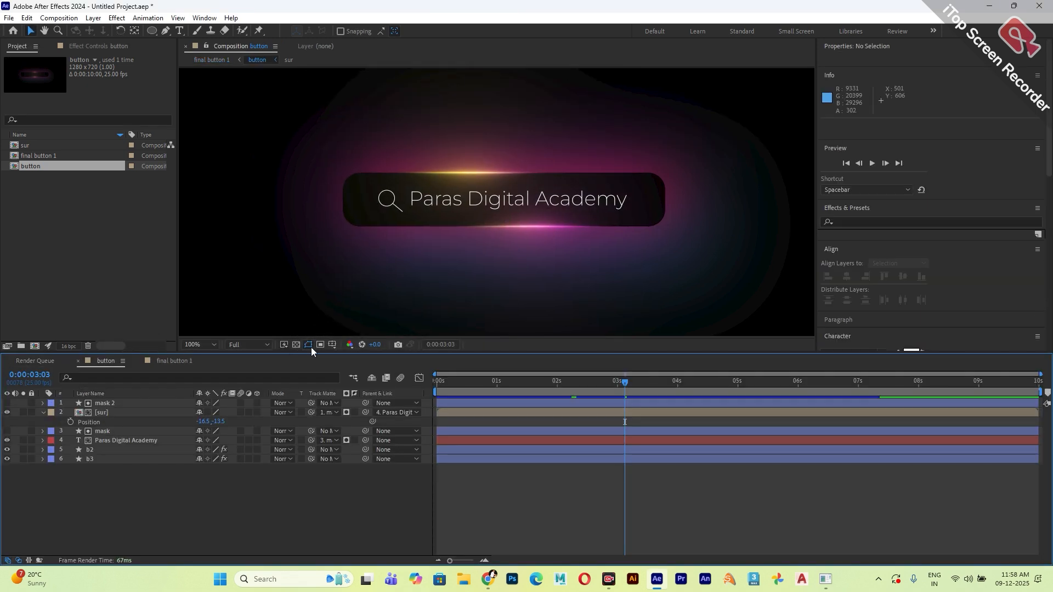
pyautogui.click(296, 344)
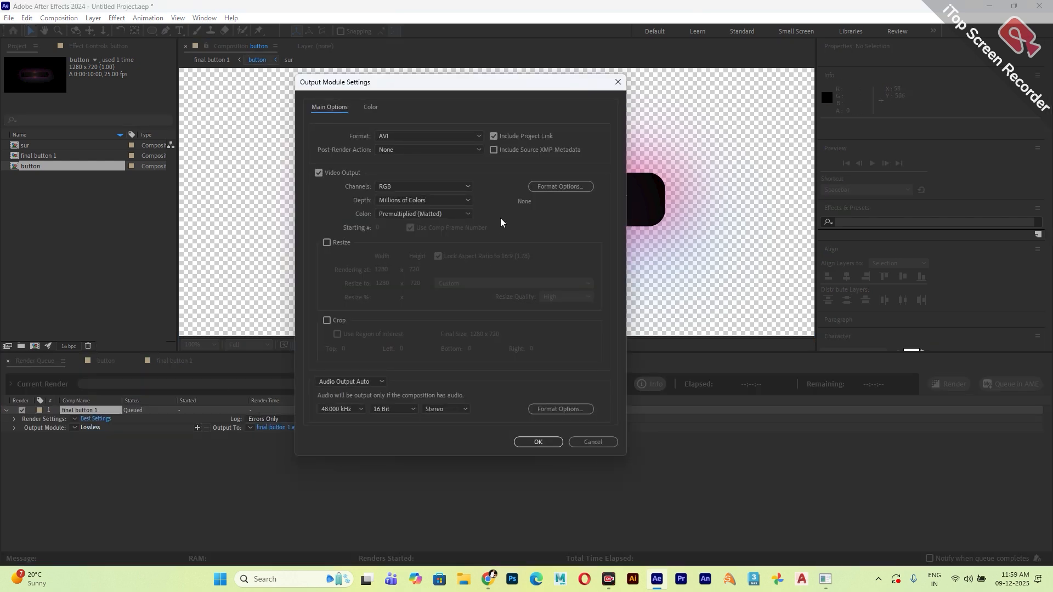
pyautogui.click(406, 188)
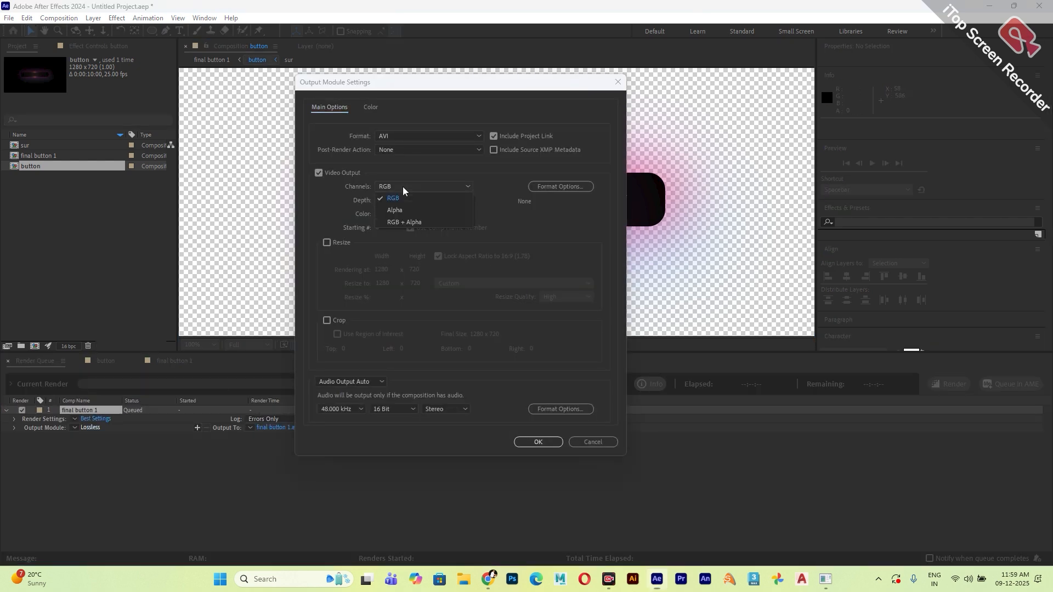
pyautogui.click(403, 223)
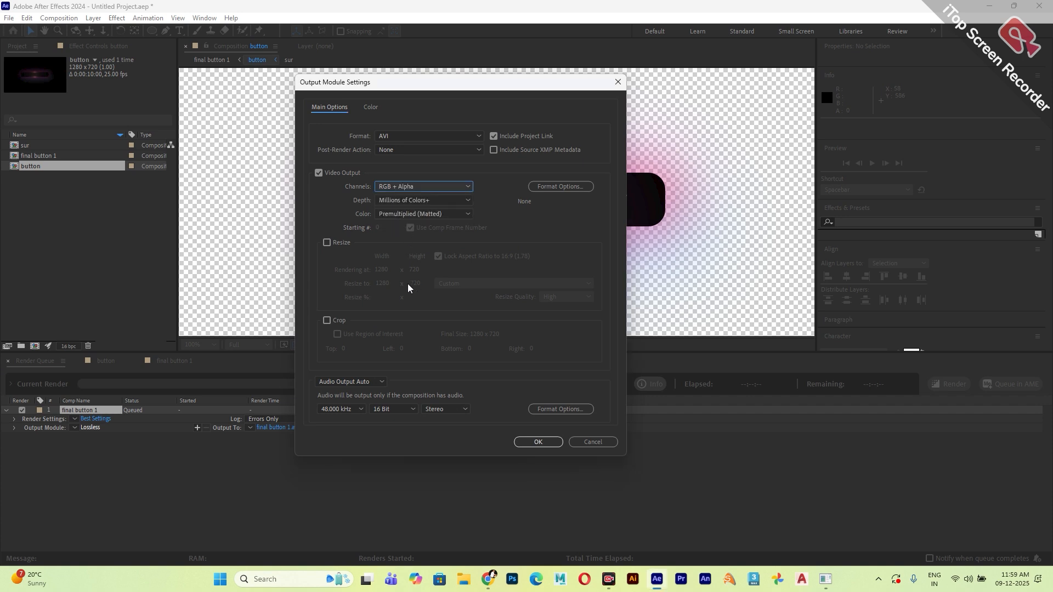
pyautogui.click(531, 443)
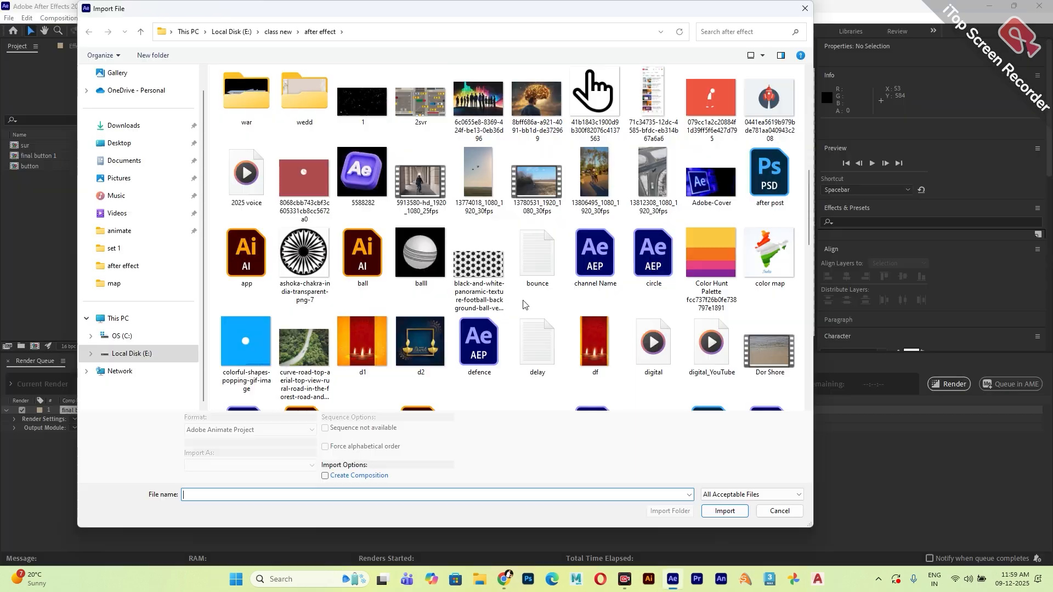
# Import the 5913580-hd_1920_1080_25fps video, create a composition from it and preview the footage.
pyautogui.click(420, 178)
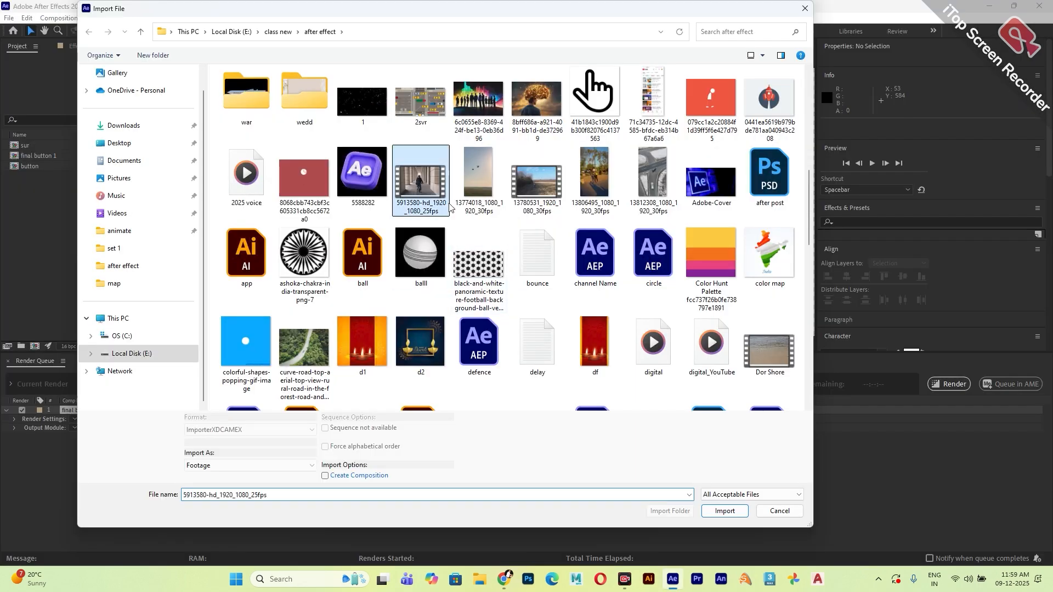
pyautogui.click(724, 511)
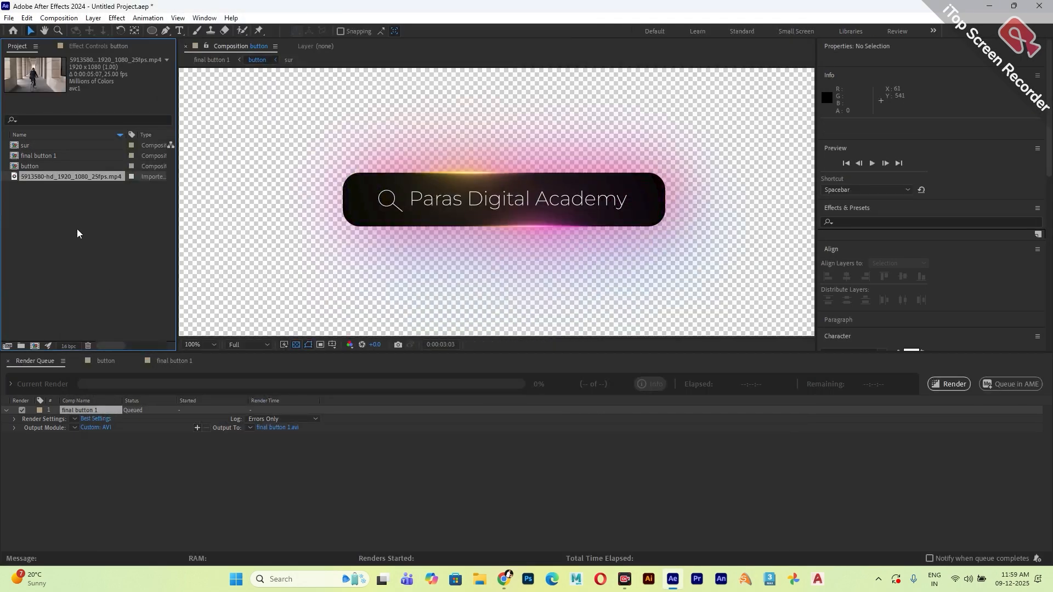
pyautogui.moveTo(49, 176); pyautogui.dragTo(35, 347)
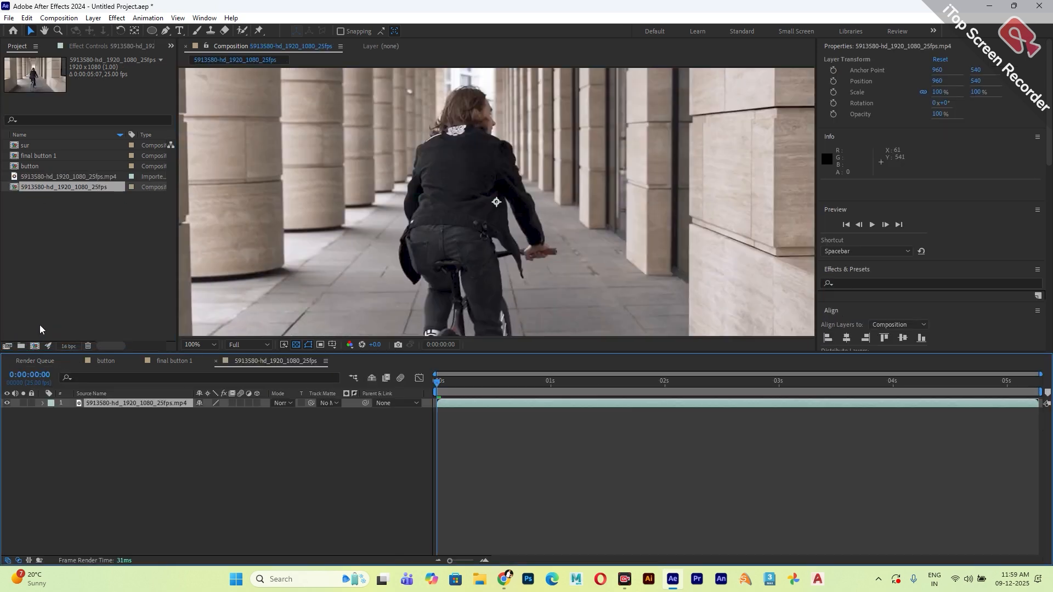
pyautogui.press('space')
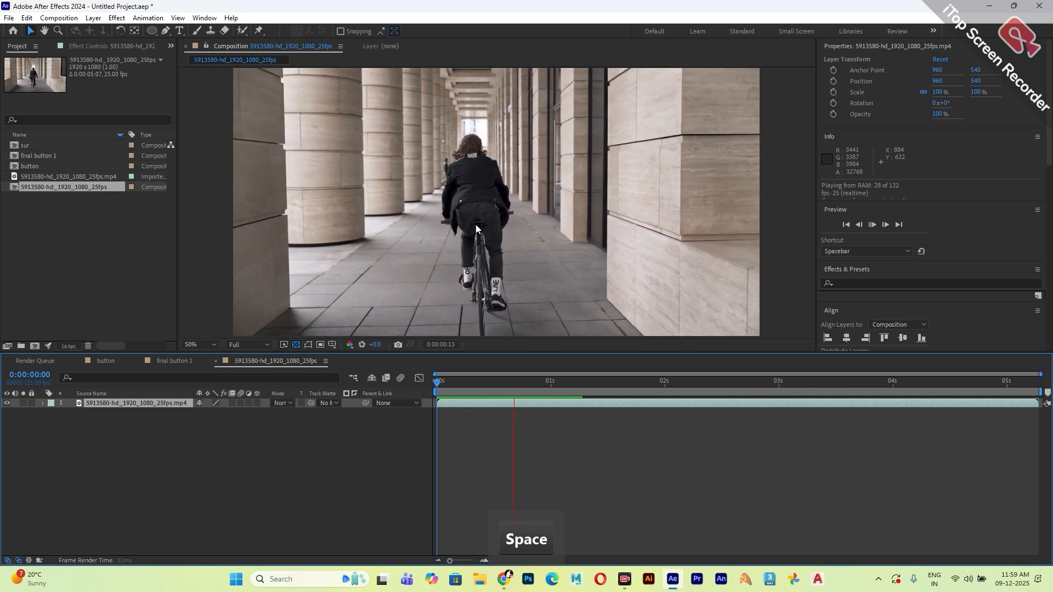
pyautogui.press('space')
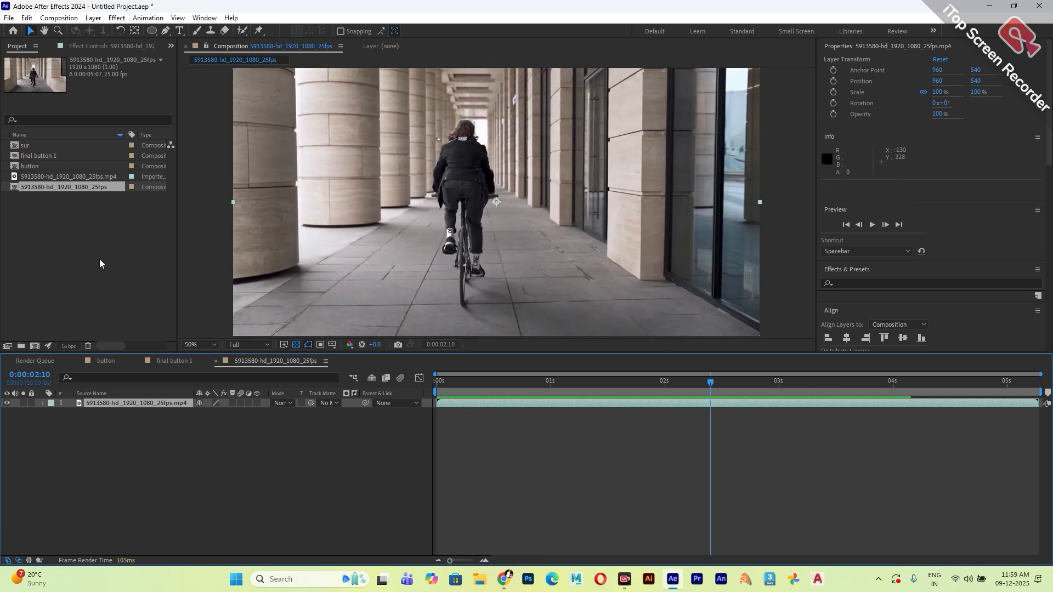
# Import Comp 1.mov from the desktop and place it above the cyclist video layer.
pyautogui.click(989, 5)
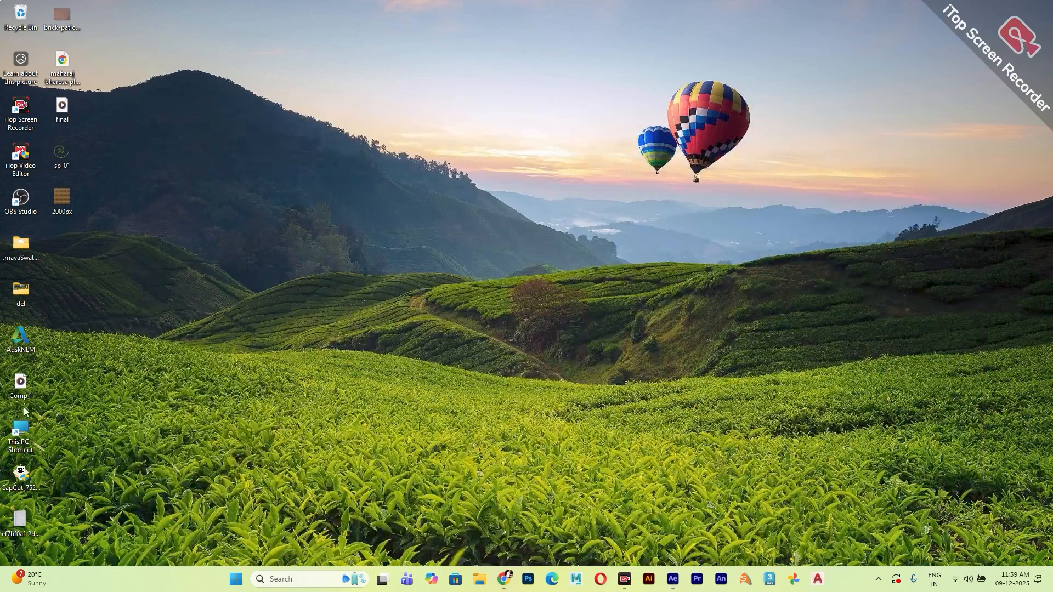
pyautogui.moveTo(761, 510); pyautogui.dragTo(75, 226)
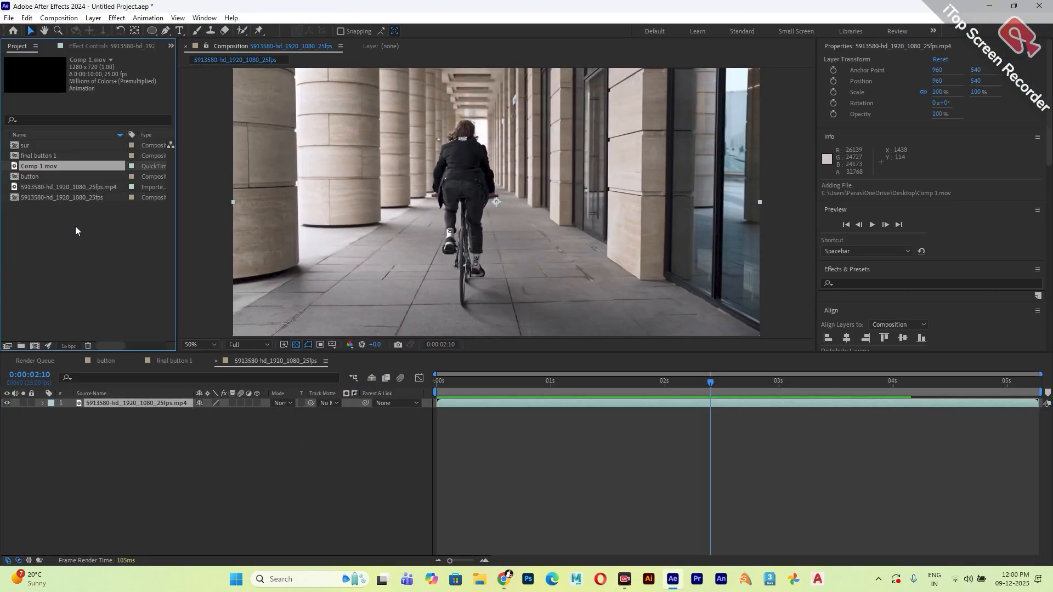
pyautogui.moveTo(43, 166); pyautogui.dragTo(82, 400)
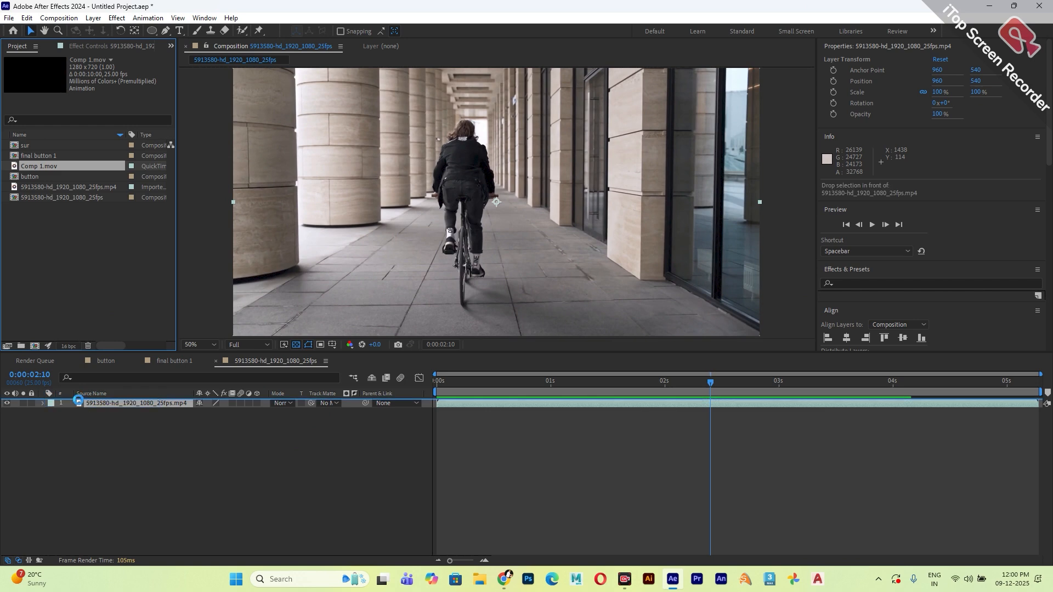
# Play back the video composition with the overlaid button from the beginning.
pyautogui.press('Home')
pyautogui.press('space')
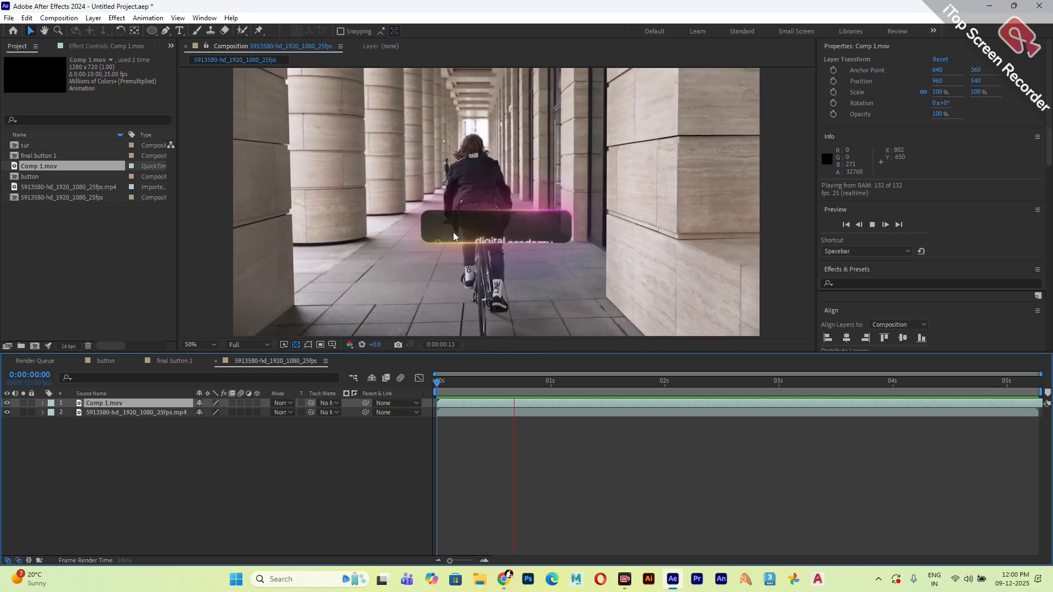
pyautogui.scroll(-2, 452, 232)
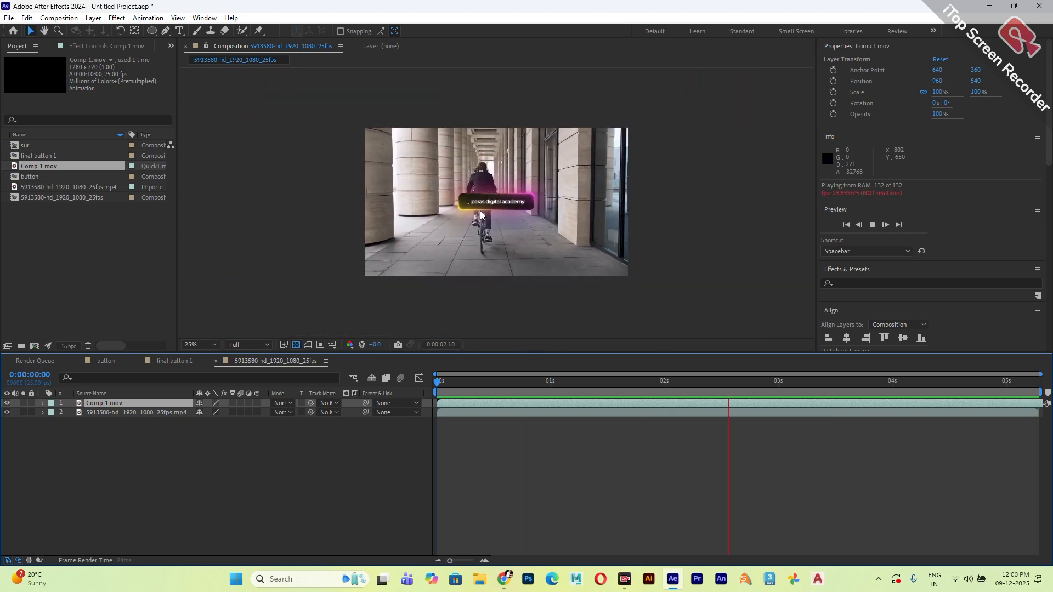